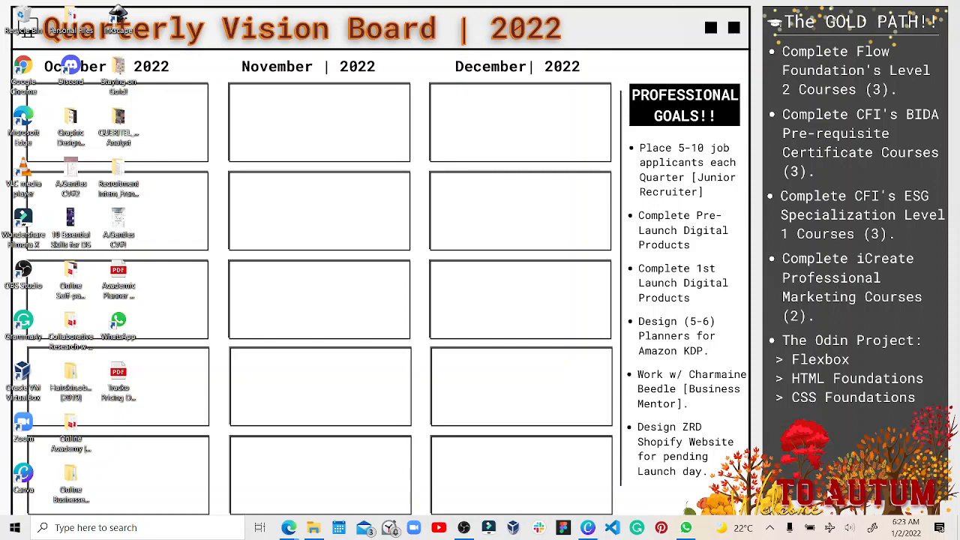
Switch to the Fiverr Gigs design in Canva and clear the pop-up notices and the elements side panel from view
mouse_move(585, 531)
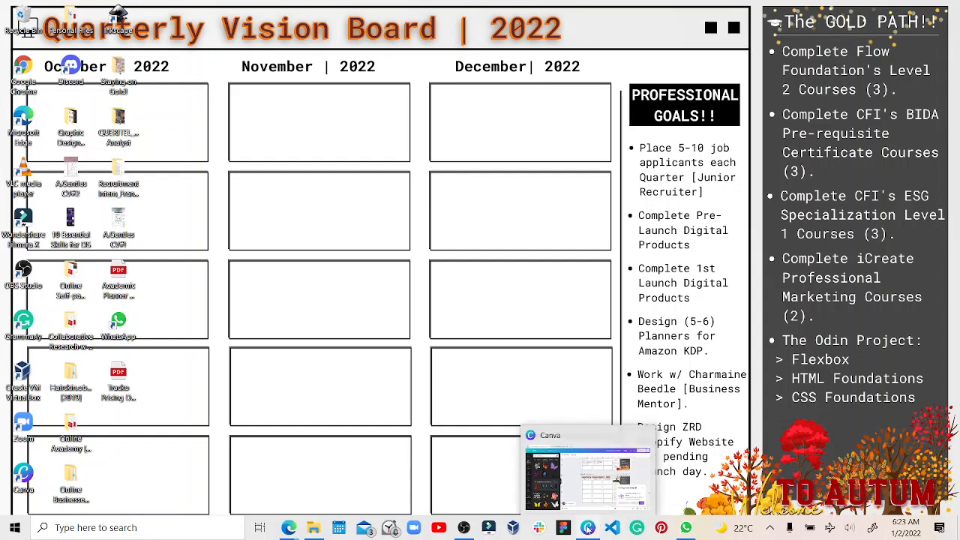
click(588, 529)
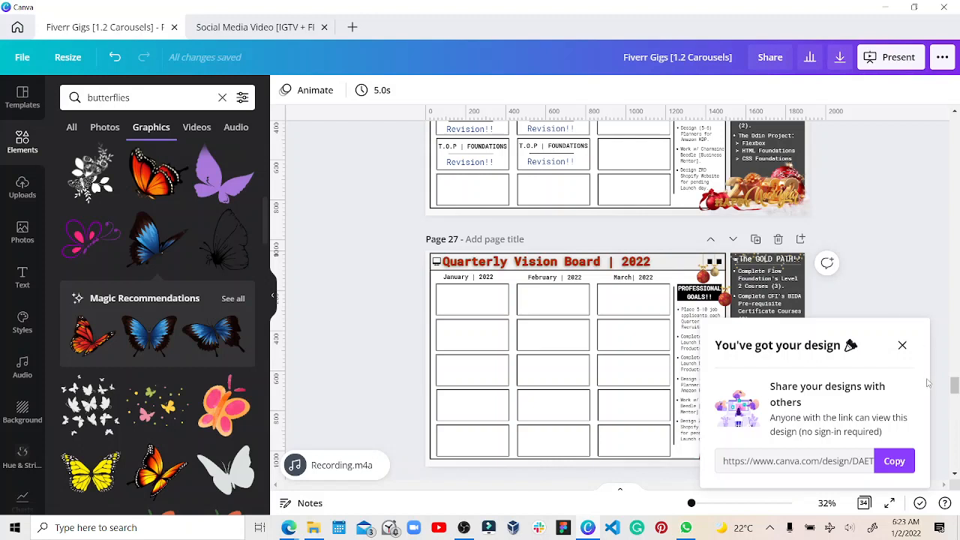
click(901, 345)
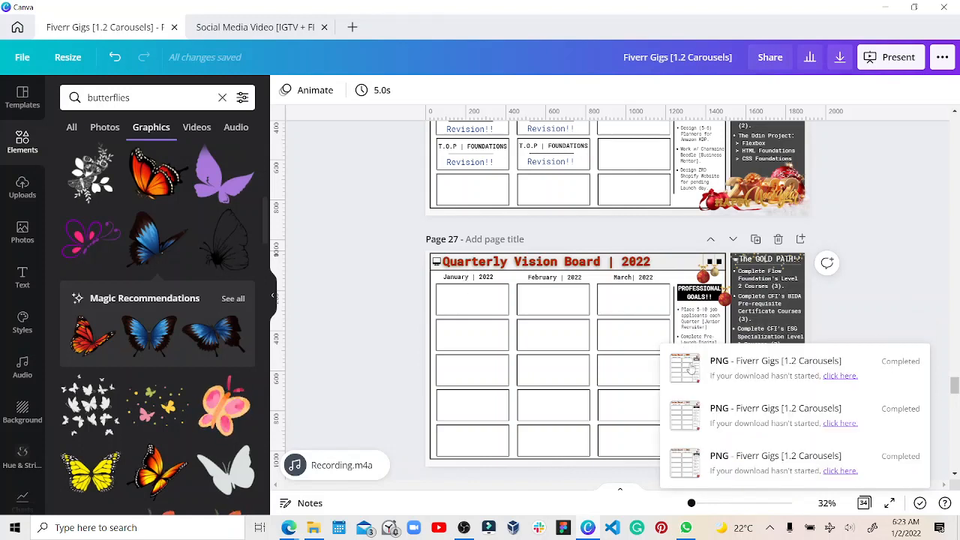
click(686, 418)
click(687, 419)
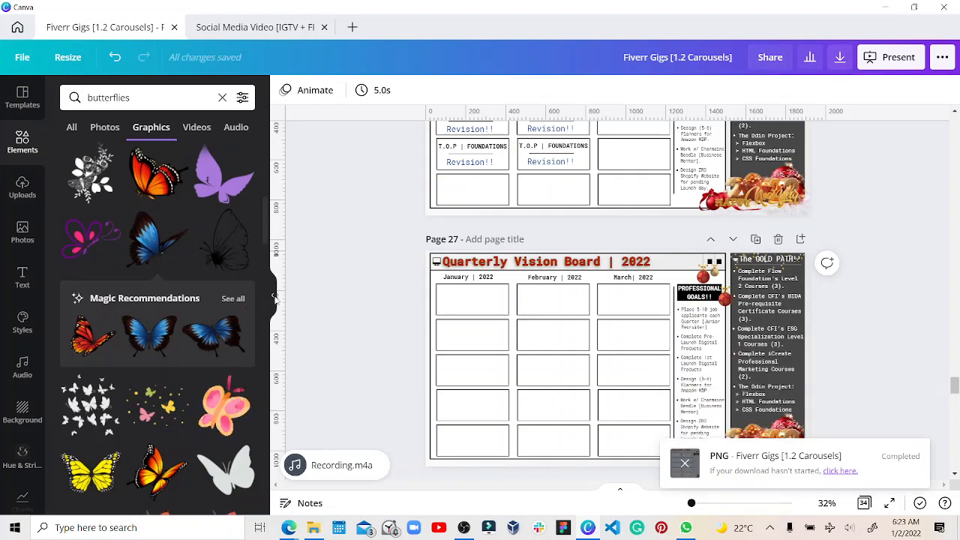
click(319, 310)
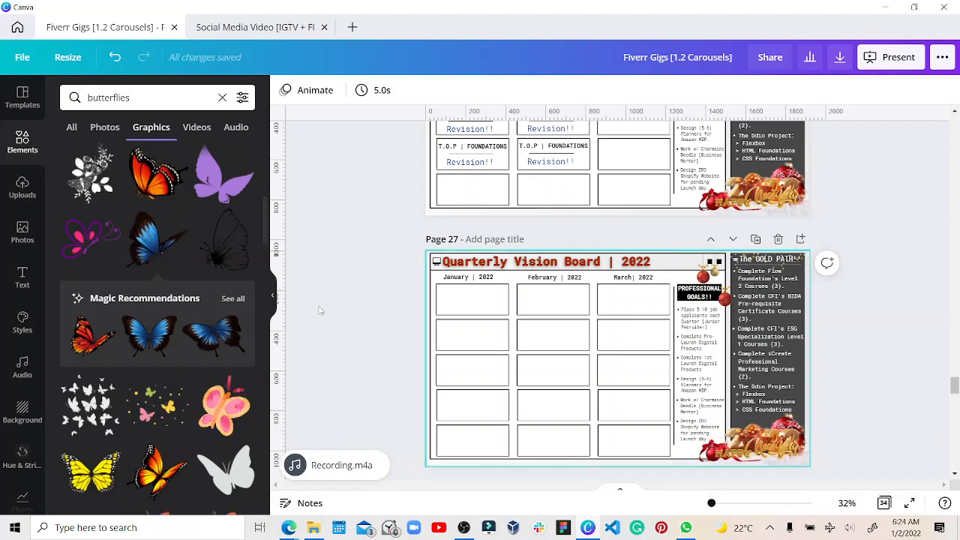
key(ctrl+/)
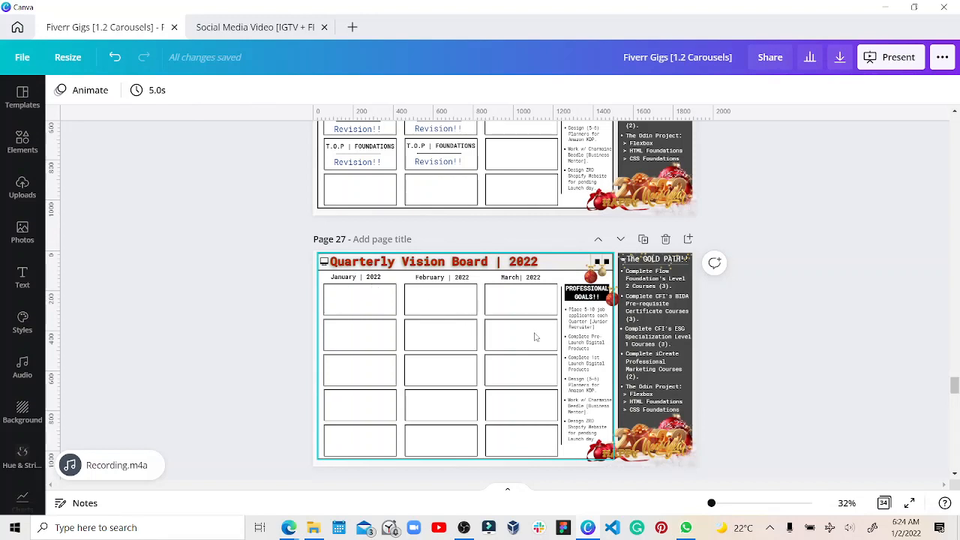
Unlock the "It's Spring Time" graphic group in the lower corner of page 28 and move it slightly upward
scroll(639, 368, down, 3)
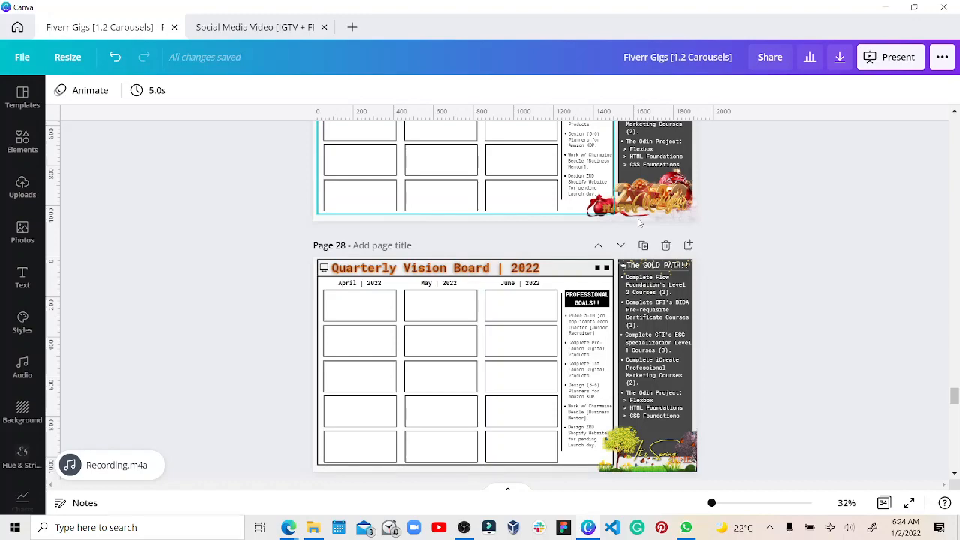
scroll(638, 222, up, 3)
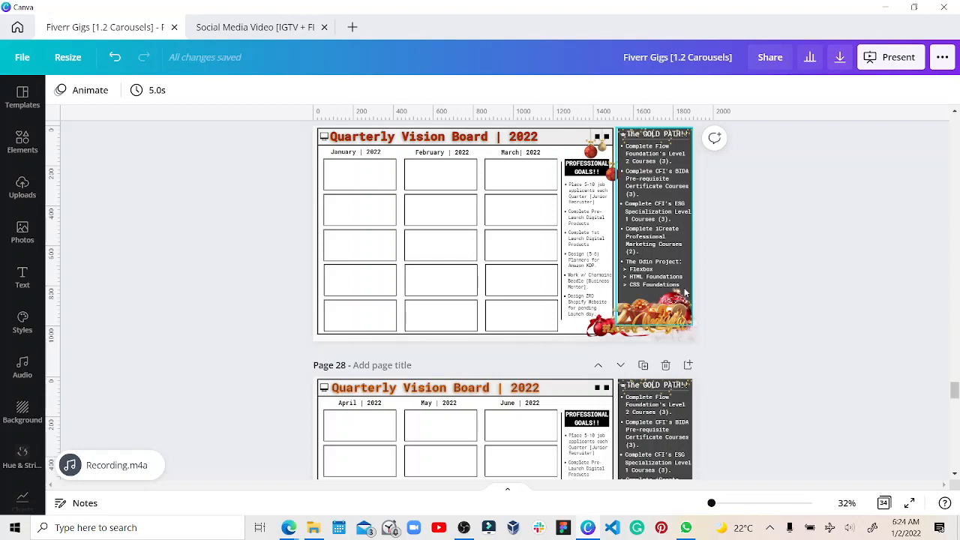
click(647, 315)
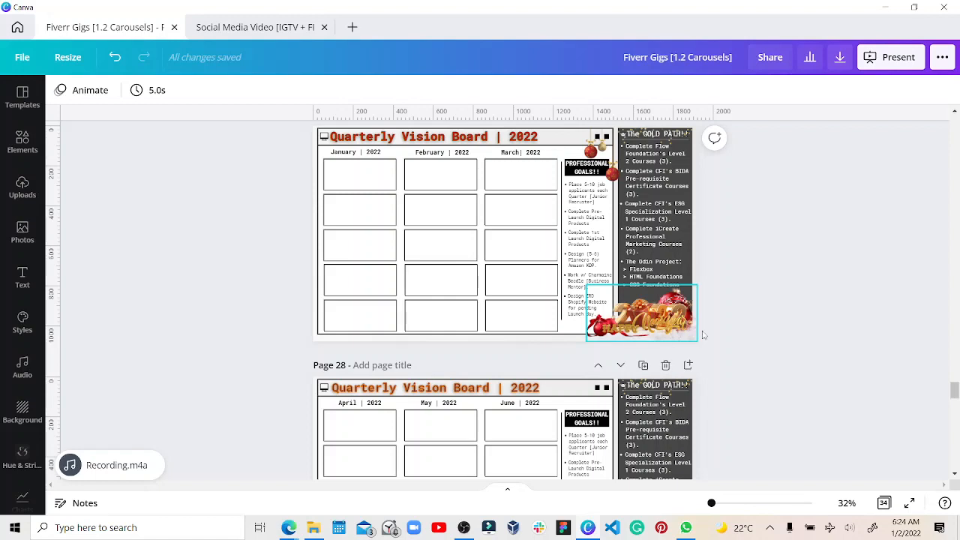
click(731, 316)
scroll(731, 316, down, 1)
scroll(731, 316, down, 2)
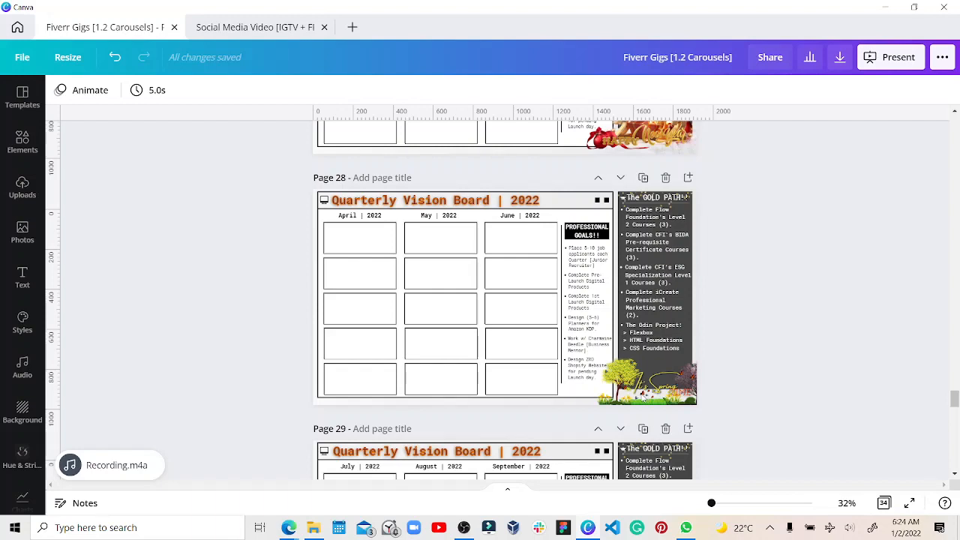
click(642, 388)
scroll(642, 388, down, 2)
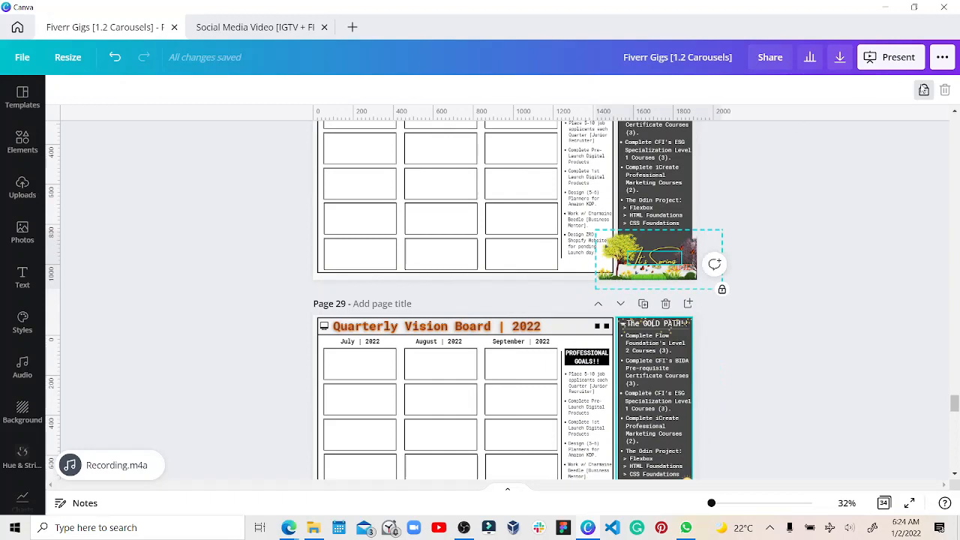
click(922, 90)
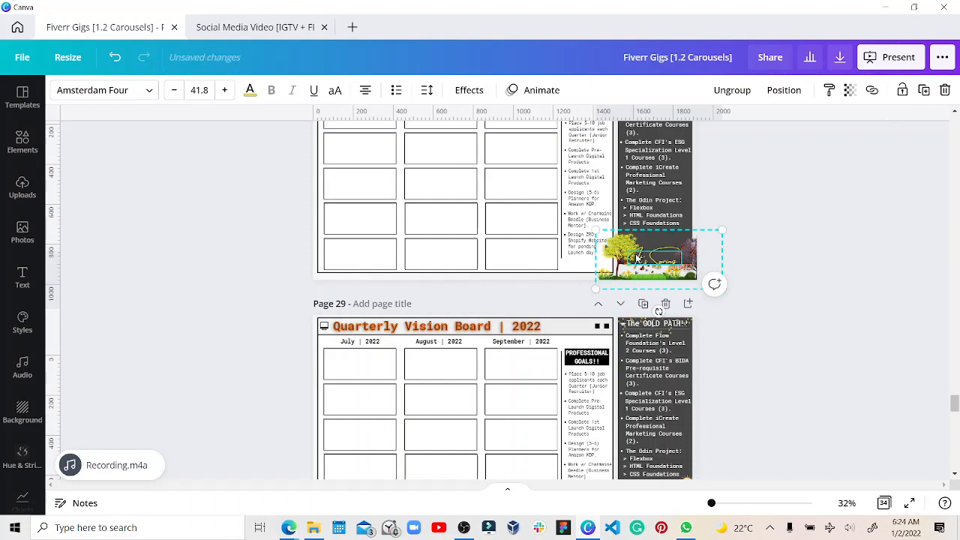
drag(637, 258, 633, 258)
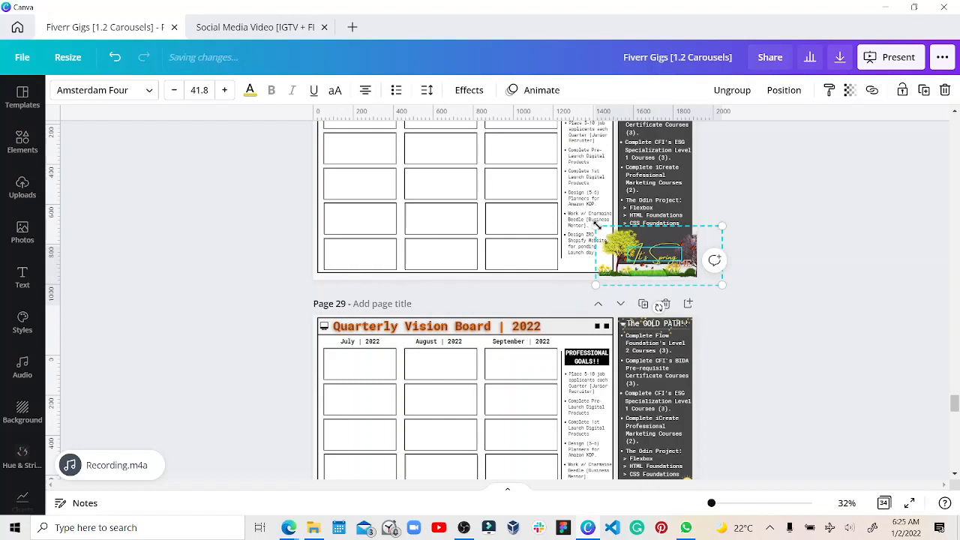
Scale the spring graphic group on page 28 down slightly and ungroup its elements
mouse_move(596, 225)
mouse_down()
mouse_move(604, 233)
mouse_move(592, 228)
mouse_up()
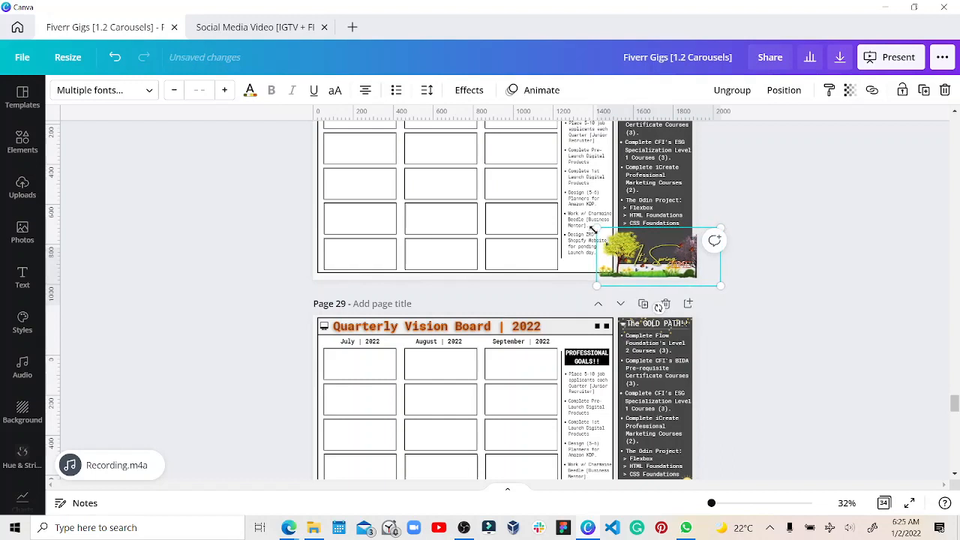
click(737, 298)
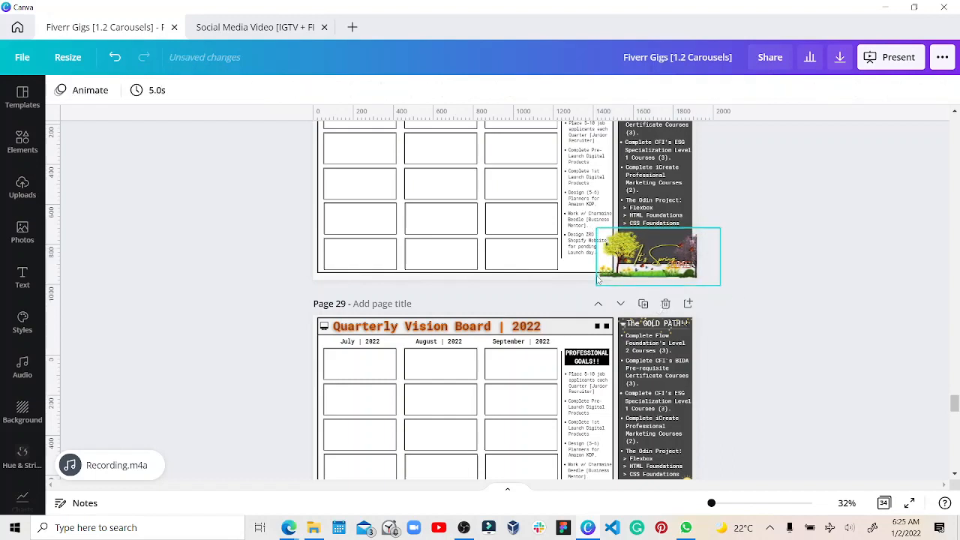
click(597, 279)
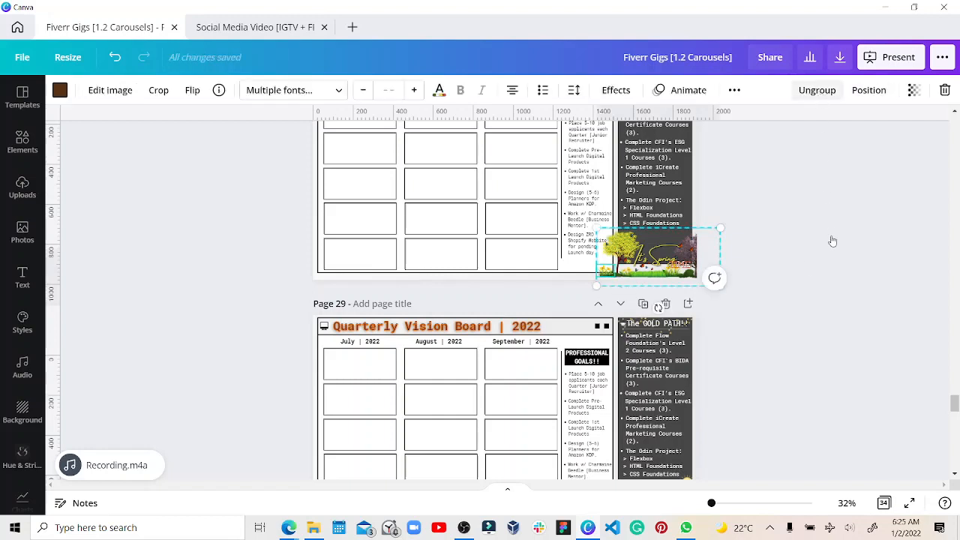
Try nudging the purple tree and its butterflies in page 28's spring graphic down, then back up
click(712, 506)
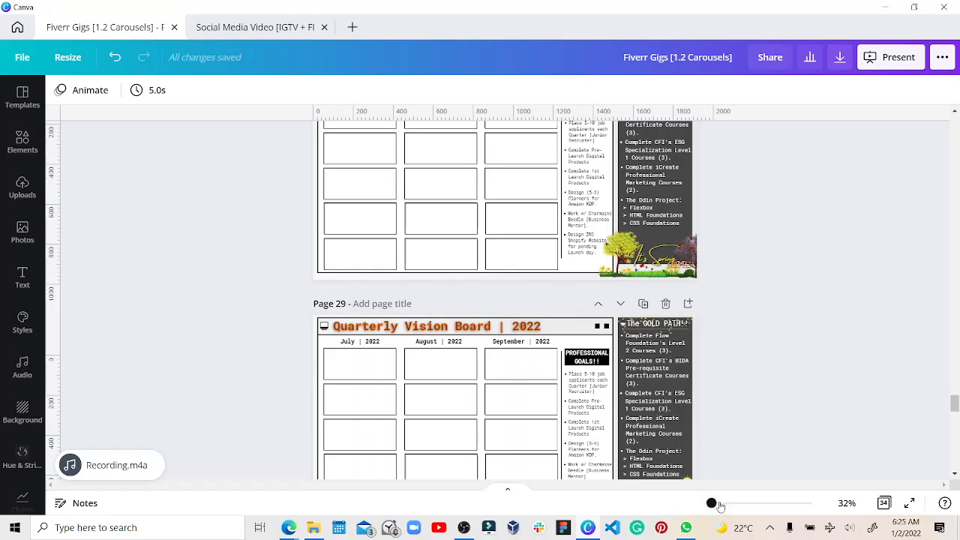
click(719, 504)
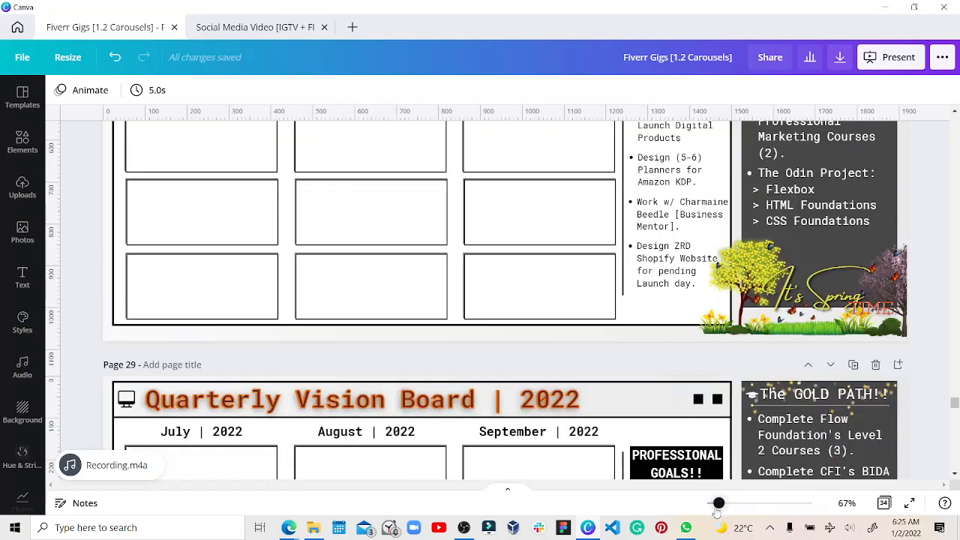
click(715, 504)
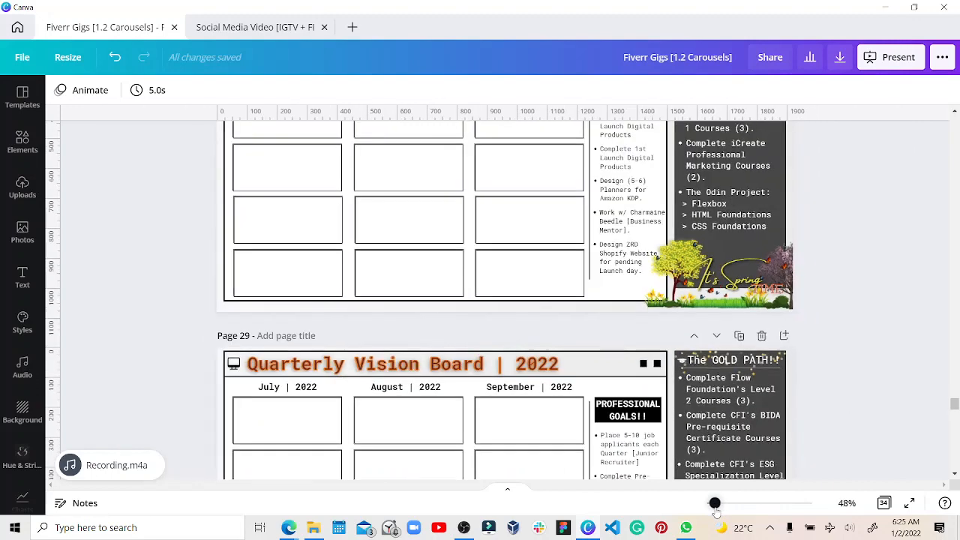
click(656, 300)
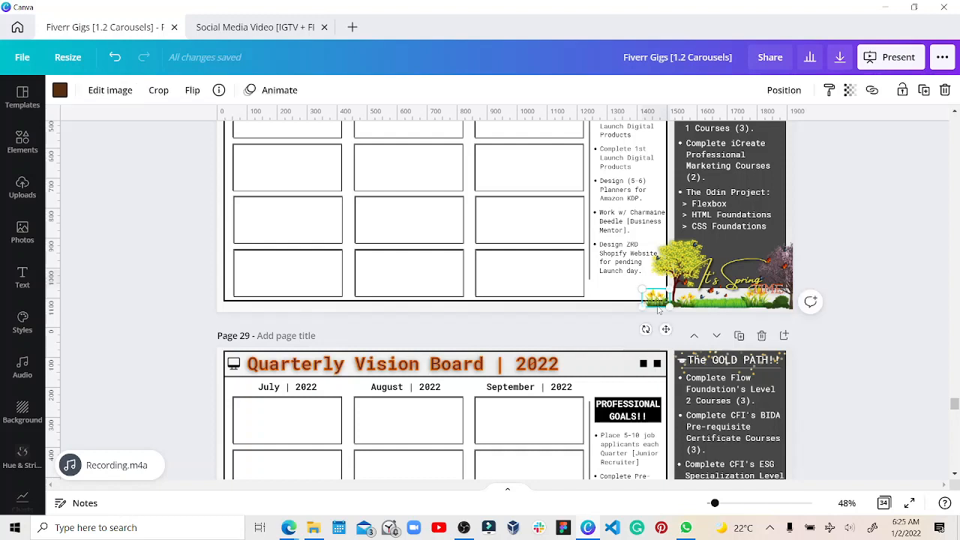
click(654, 324)
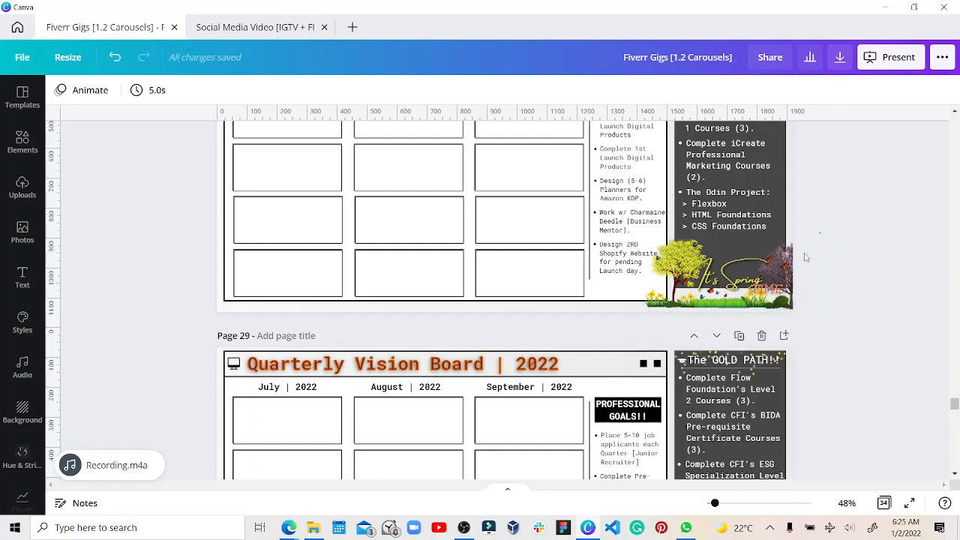
drag(820, 233, 773, 271)
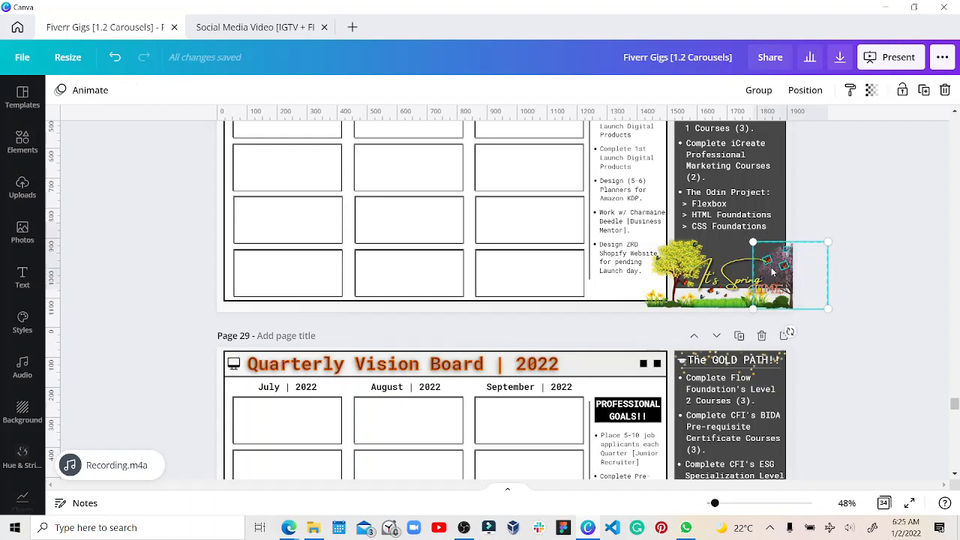
key(Down)
key(Down)
key(Down)
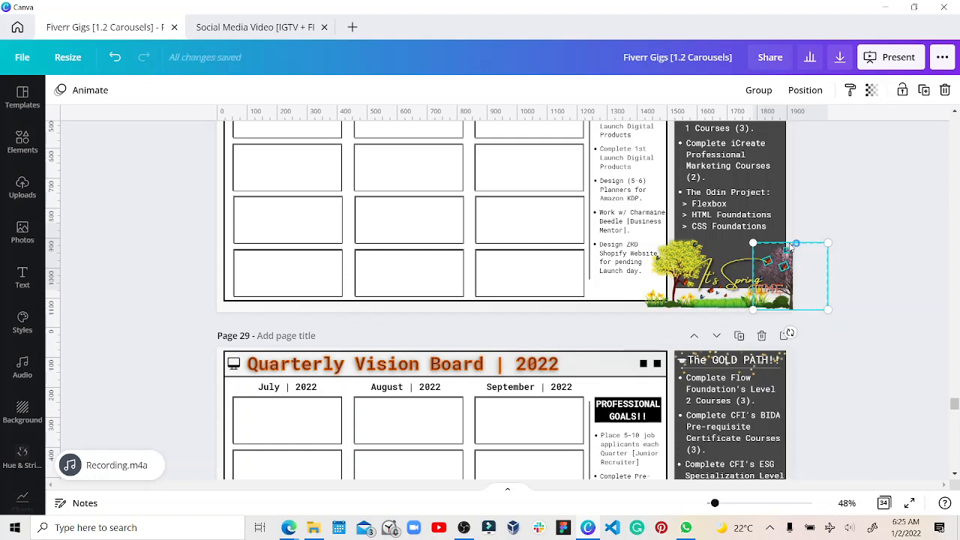
key(Up)
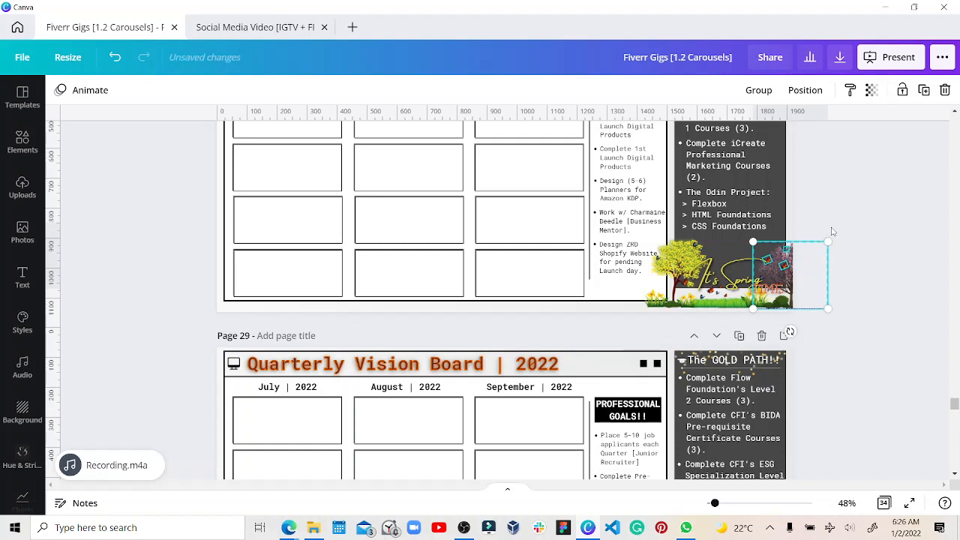
key(shift)
key(shift)
key(shift)
key(shift)
key(shift)
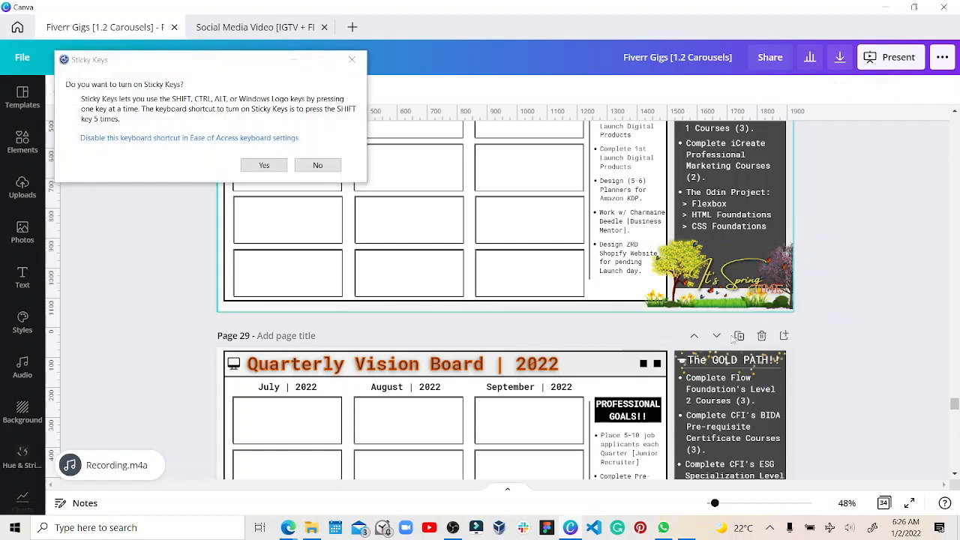
click(351, 59)
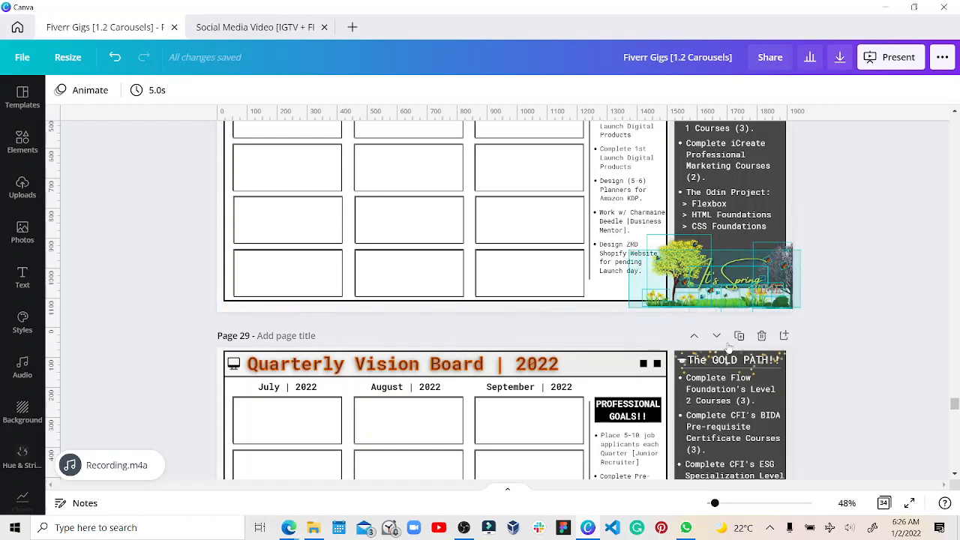
Select all the separate elements of the spring graphic at the lower corner of page 28
drag(713, 306, 678, 323)
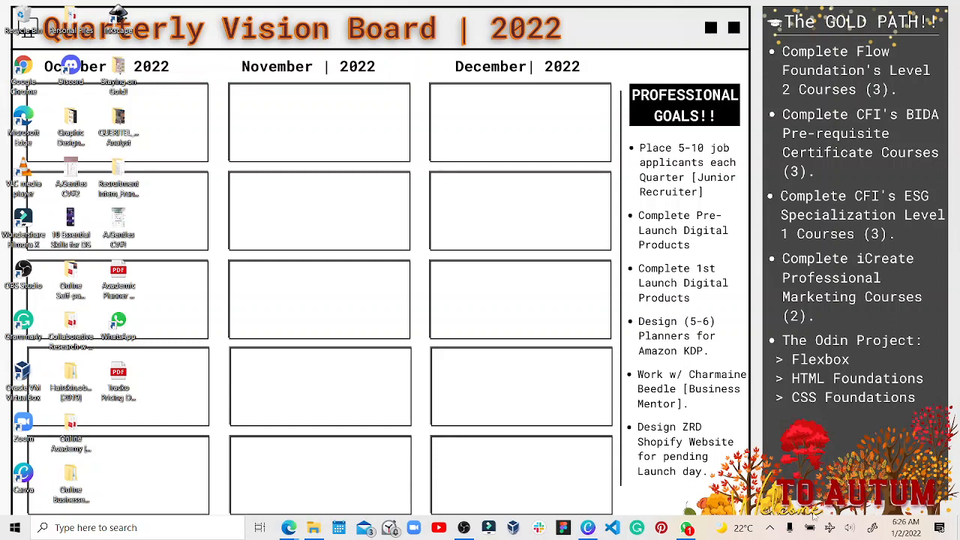
click(686, 528)
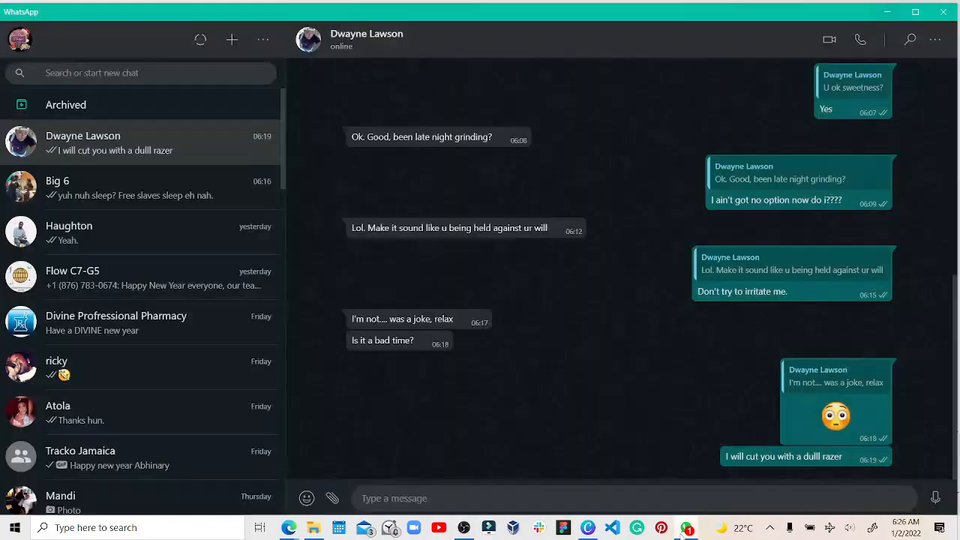
click(686, 528)
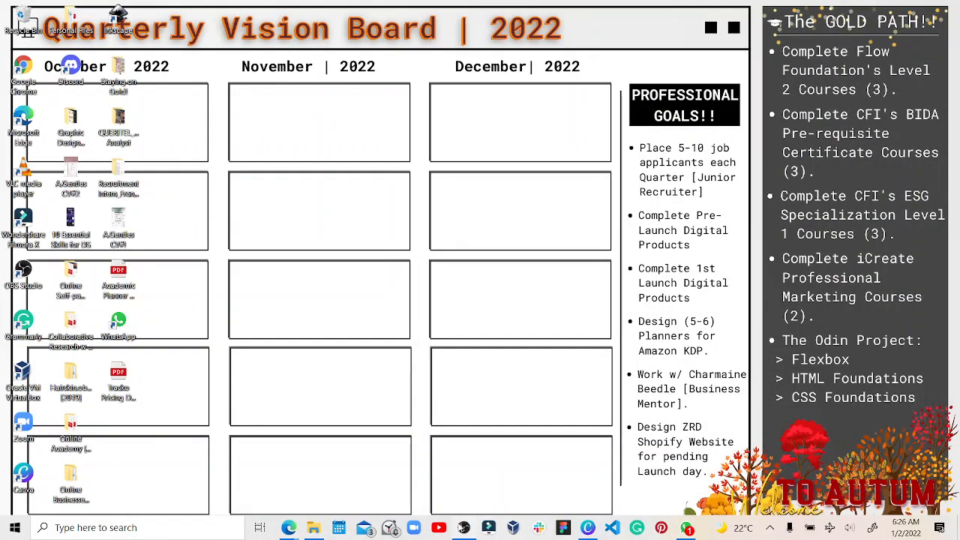
mouse_move(678, 526)
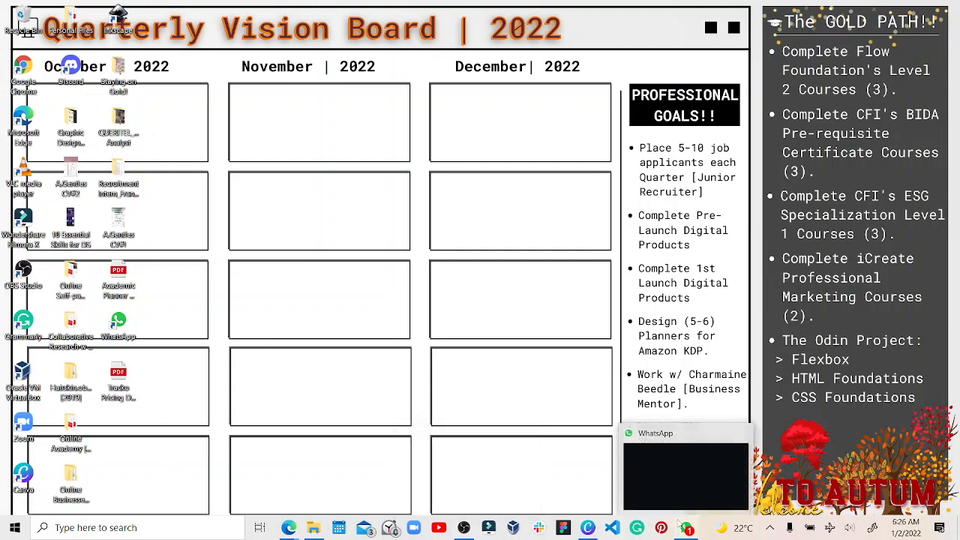
click(742, 435)
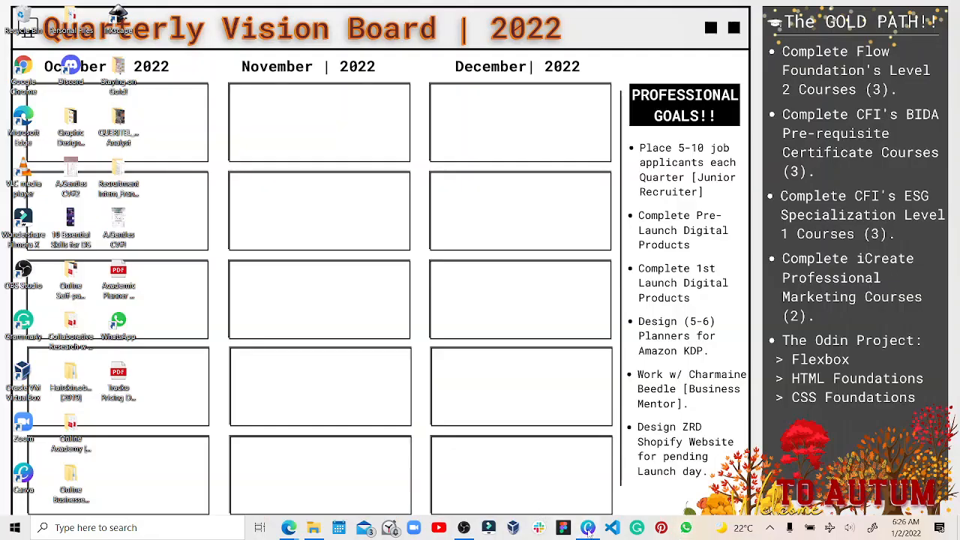
Return to Canva and fine-tune the selected spring elements' position in small nudges up, right and down at page 28's corner
click(588, 528)
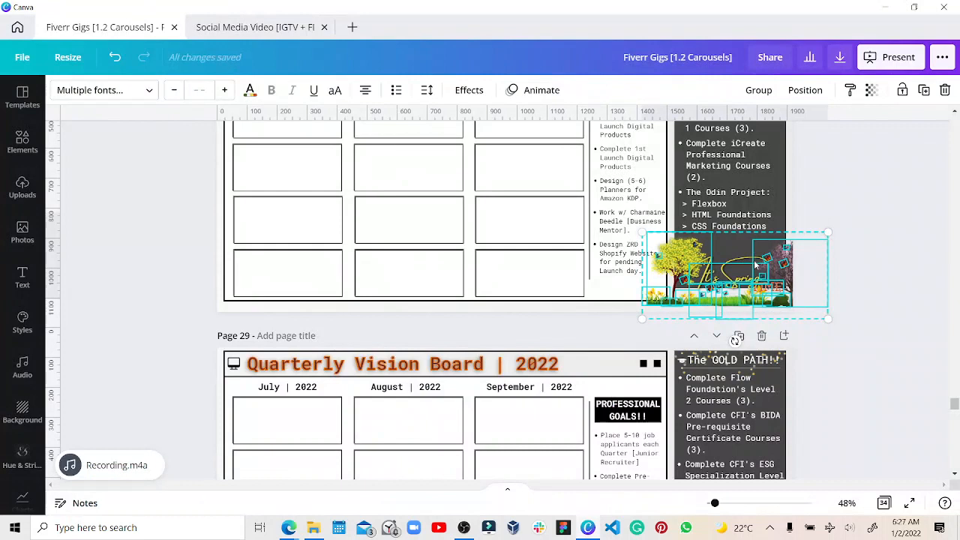
key(Up)
key(Up)
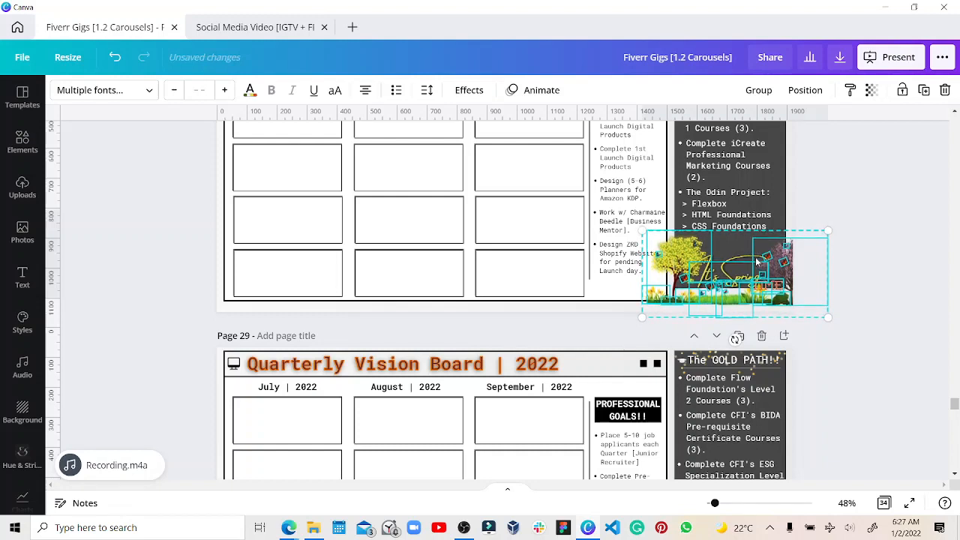
key(Right)
key(Right)
key(Right)
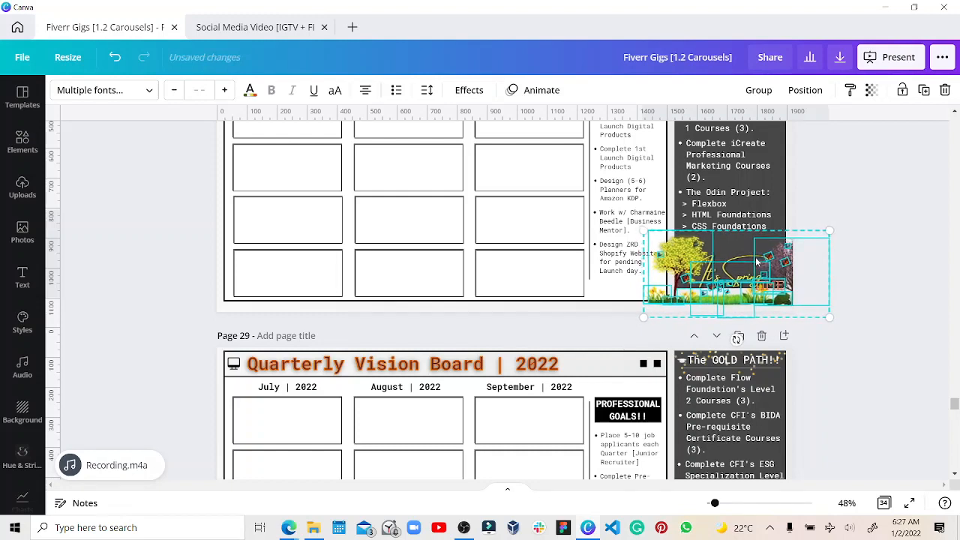
key(Down)
key(Down)
key(Down)
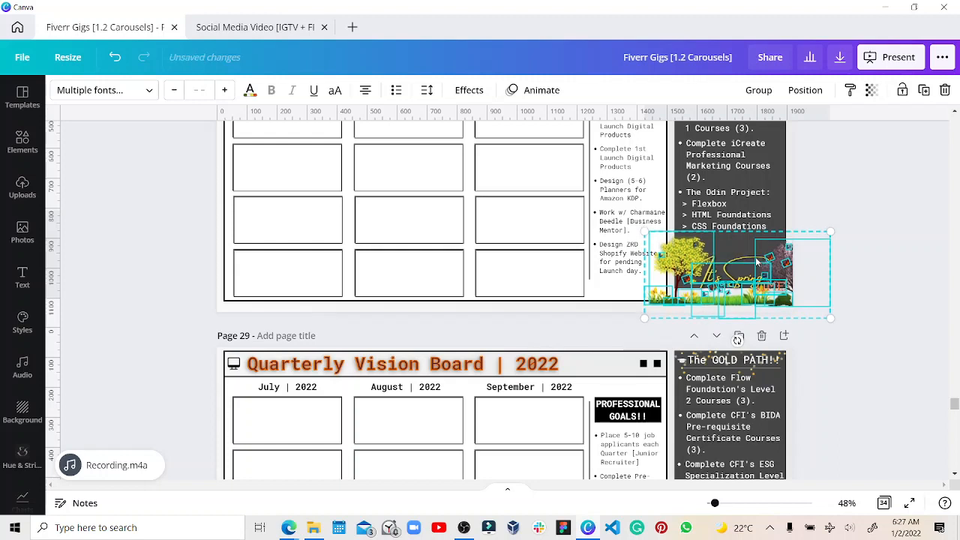
Nudge the selected spring elements slightly down and left at the lower corner of page 28, finishing with them deselected
key(Down)
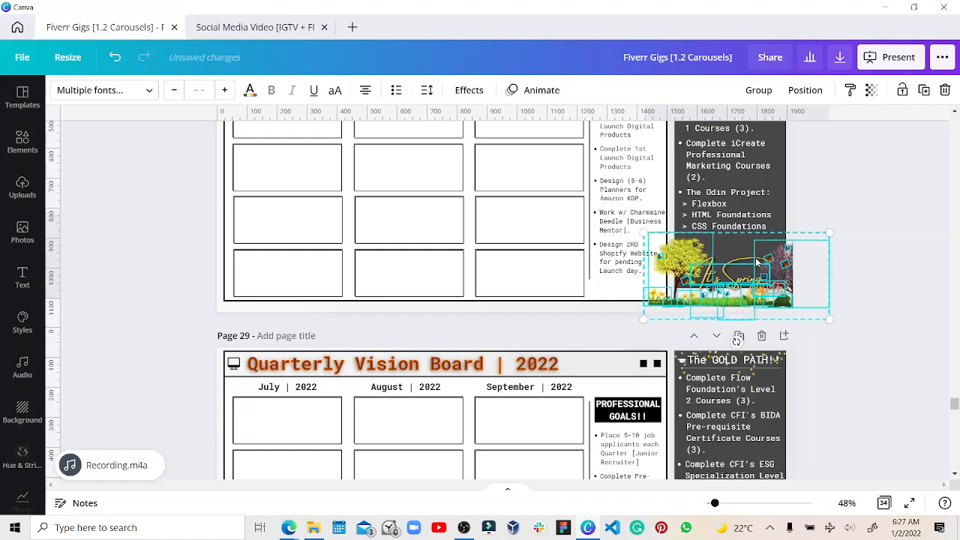
key(Left)
key(Left)
key(Down)
key(Down)
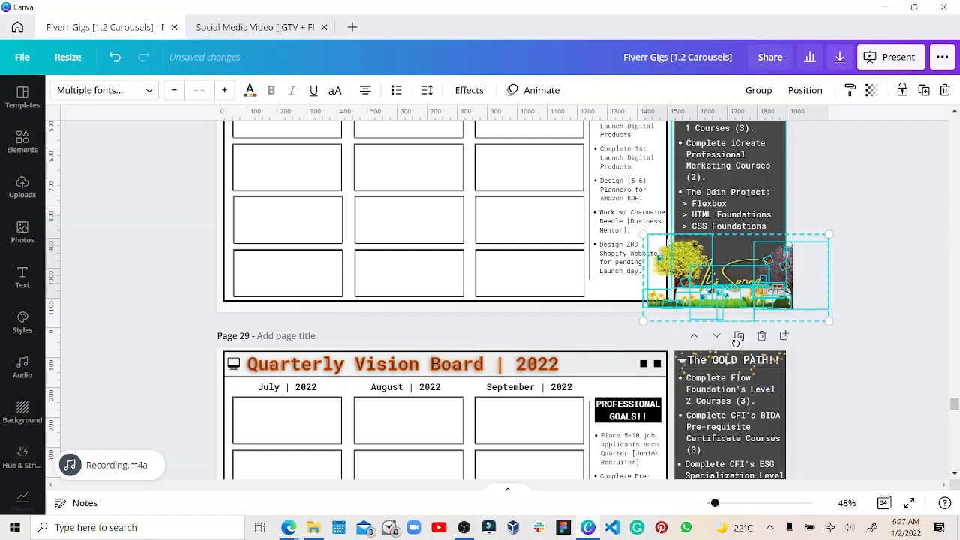
scroll(790, 214, up, 1)
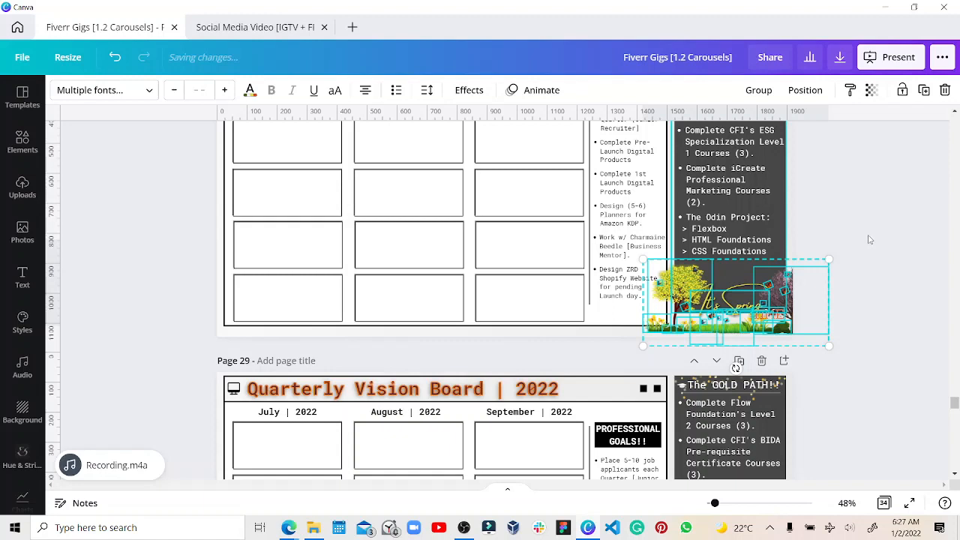
click(804, 303)
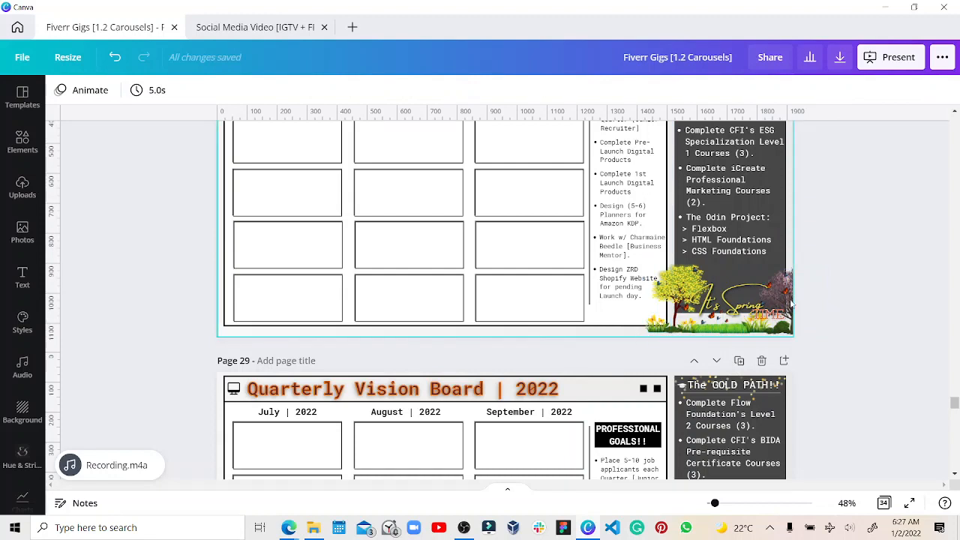
Select all the spring elements on page 28, group them and lock the group
drag(636, 335, 821, 274)
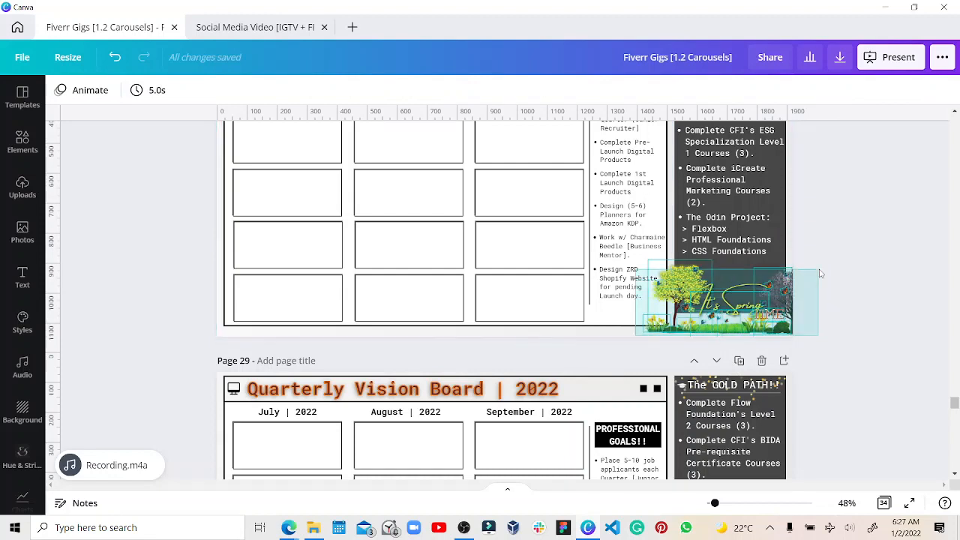
drag(840, 232, 838, 224)
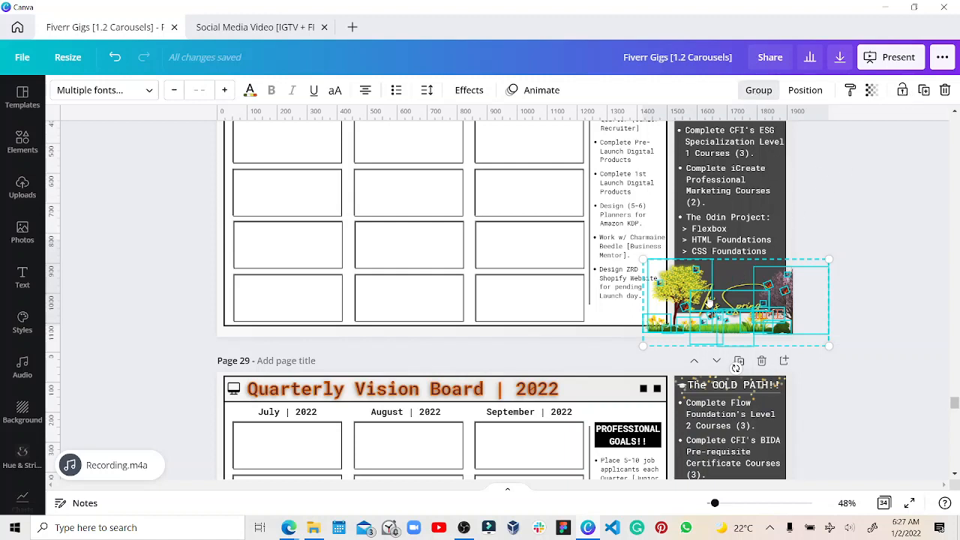
key(alt+shift+l)
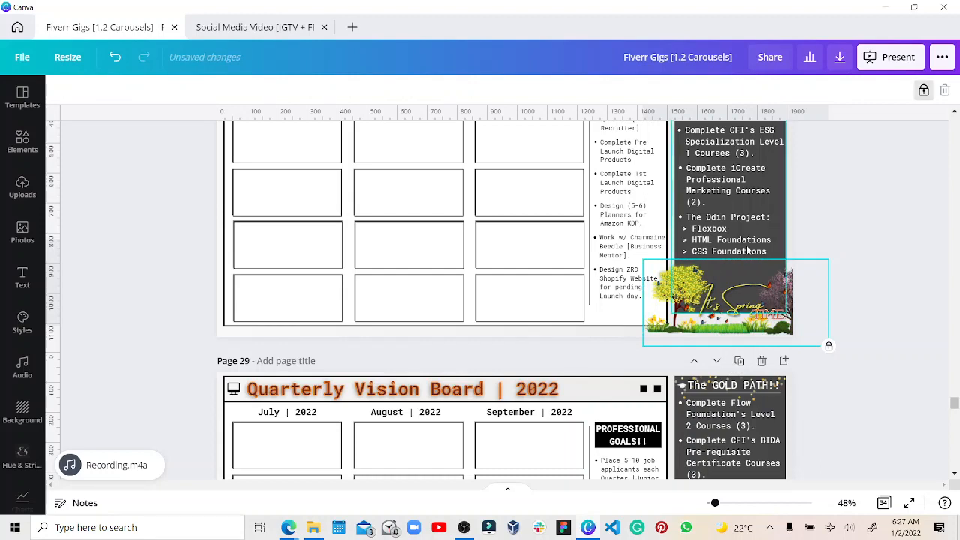
View page 30's autumn graphic, compare it with the vision board wallpaper on the desktop, and return to Canva
scroll(748, 251, down, 4)
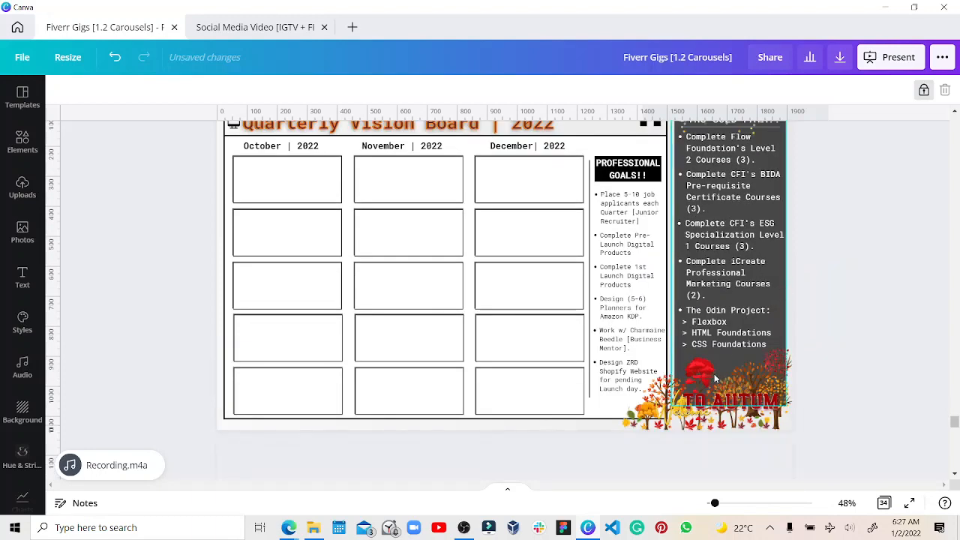
scroll(714, 379, down, 1)
scroll(715, 379, down, 2)
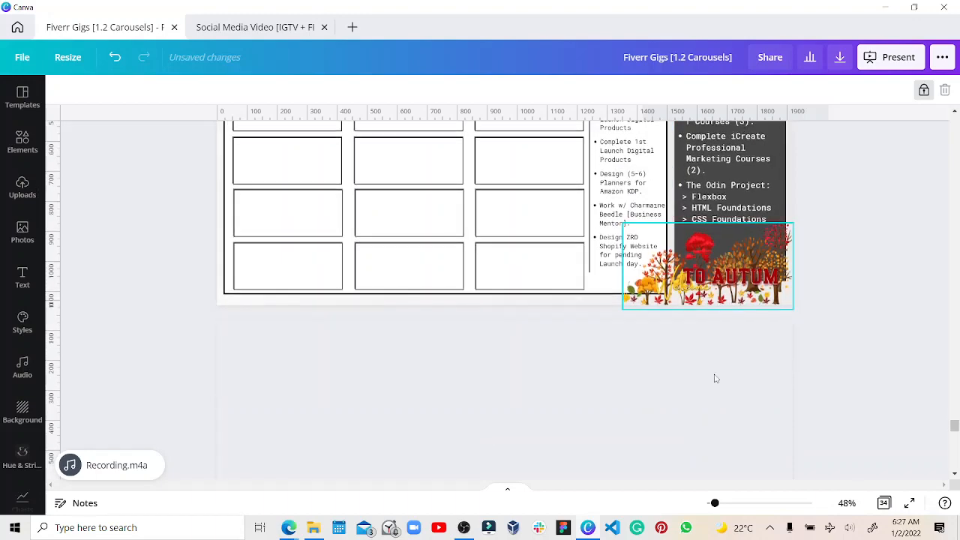
click(957, 536)
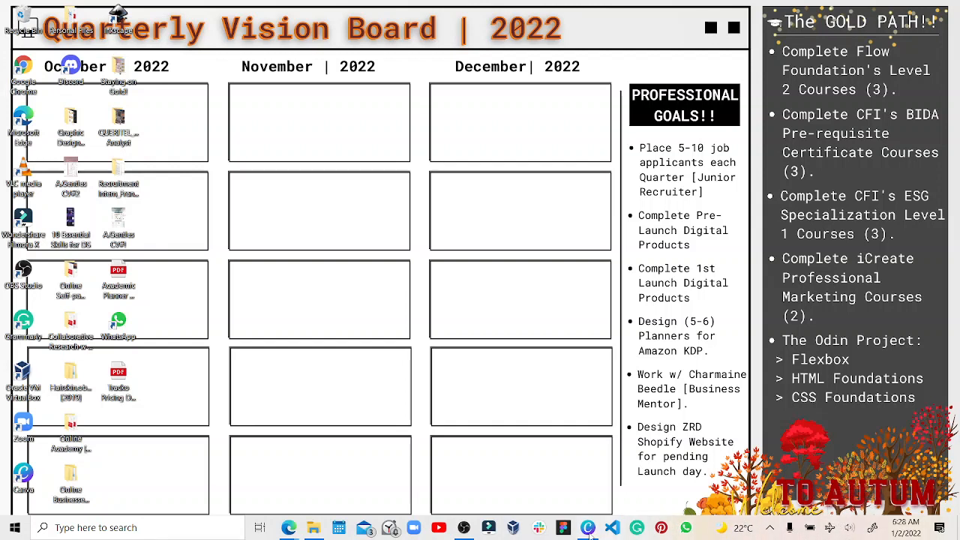
mouse_move(590, 529)
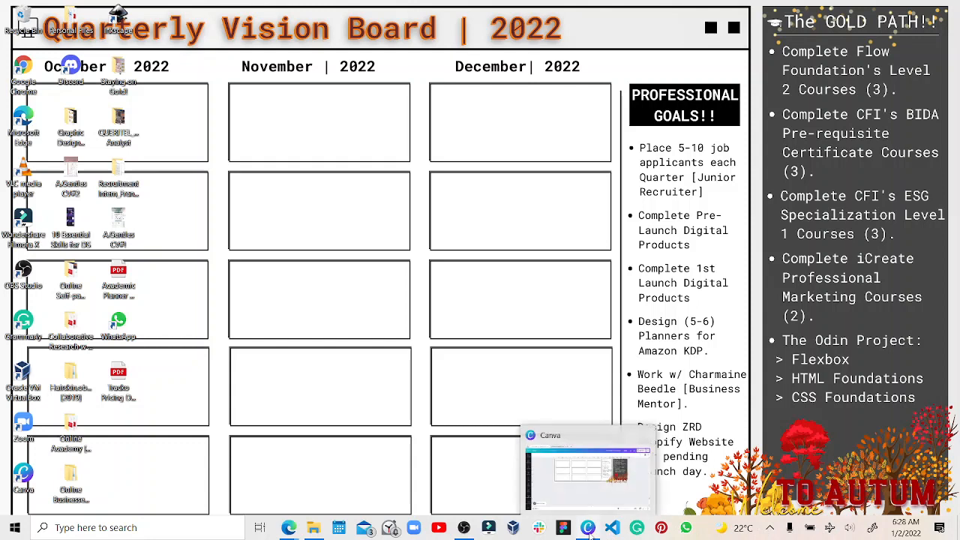
click(625, 474)
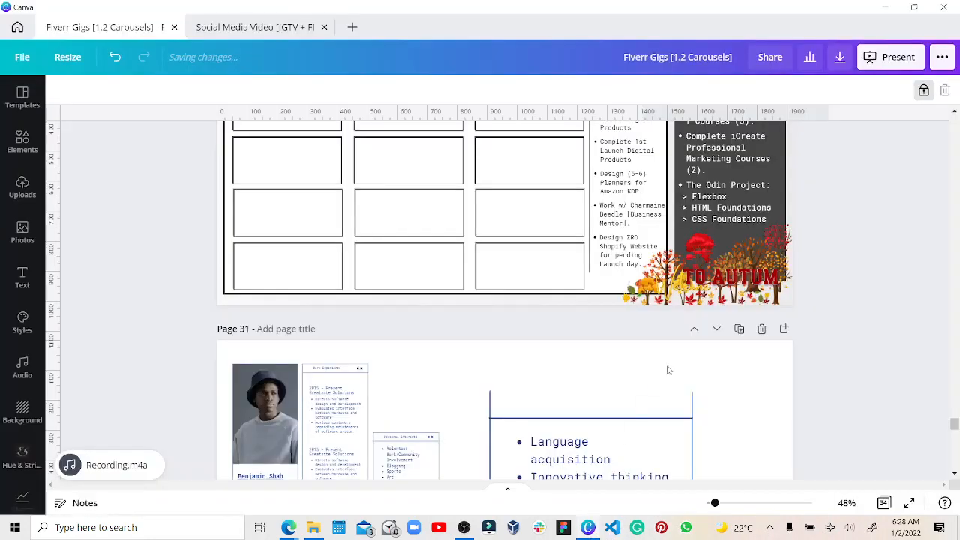
Unlock the autumn graphic group on page 30, move it up slightly and scale it down a little
click(724, 266)
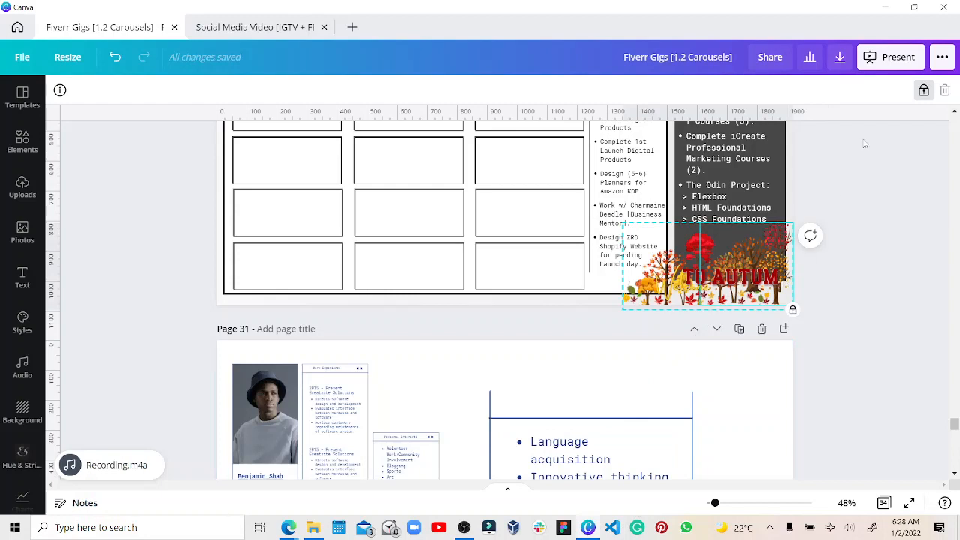
click(922, 92)
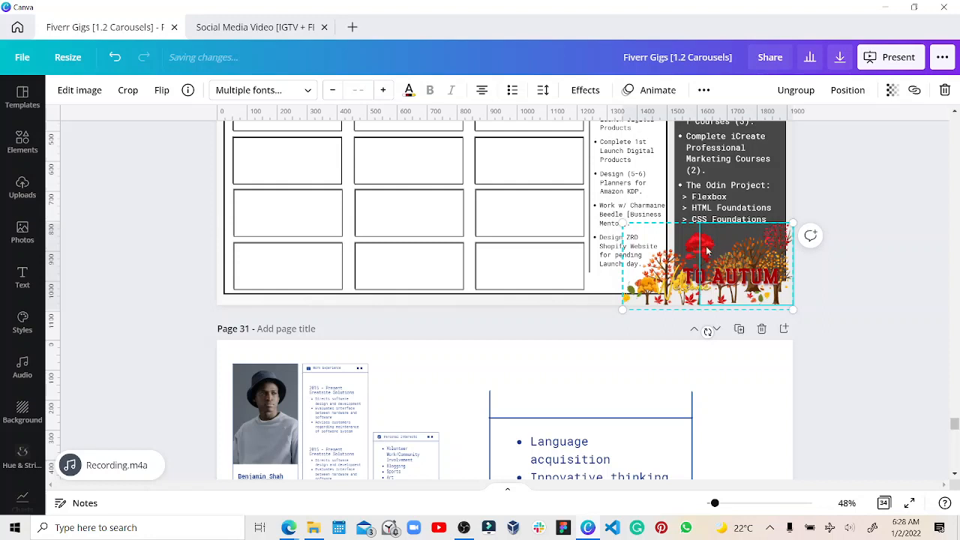
click(818, 326)
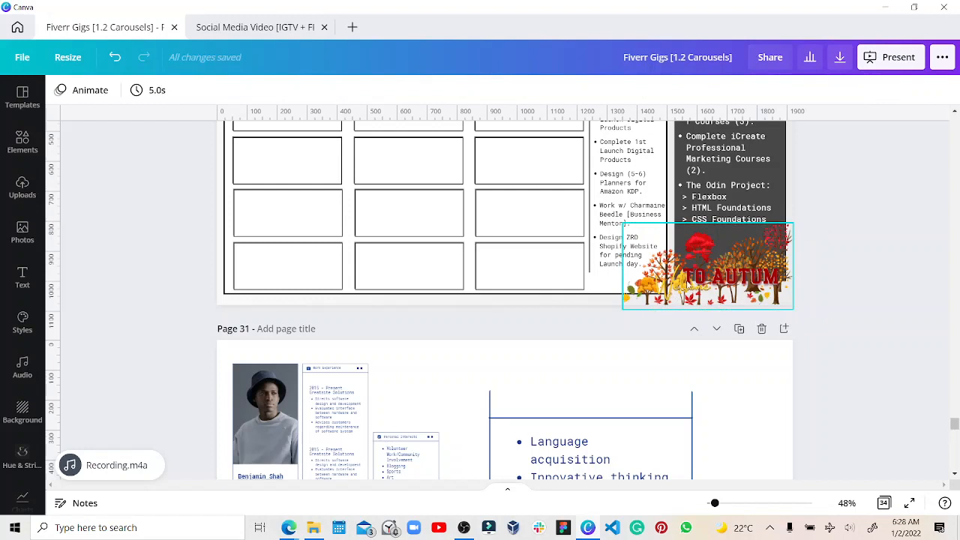
drag(684, 296, 683, 288)
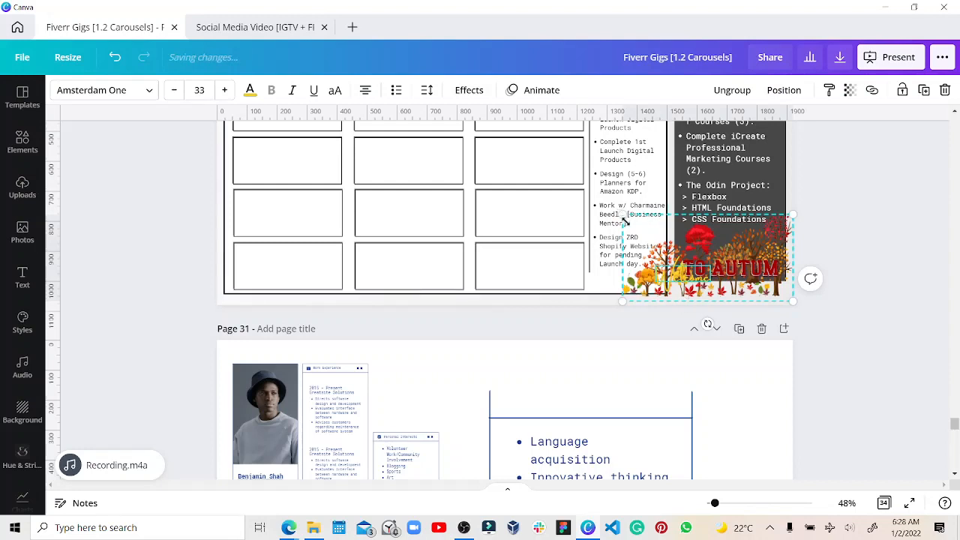
drag(625, 221, 625, 221)
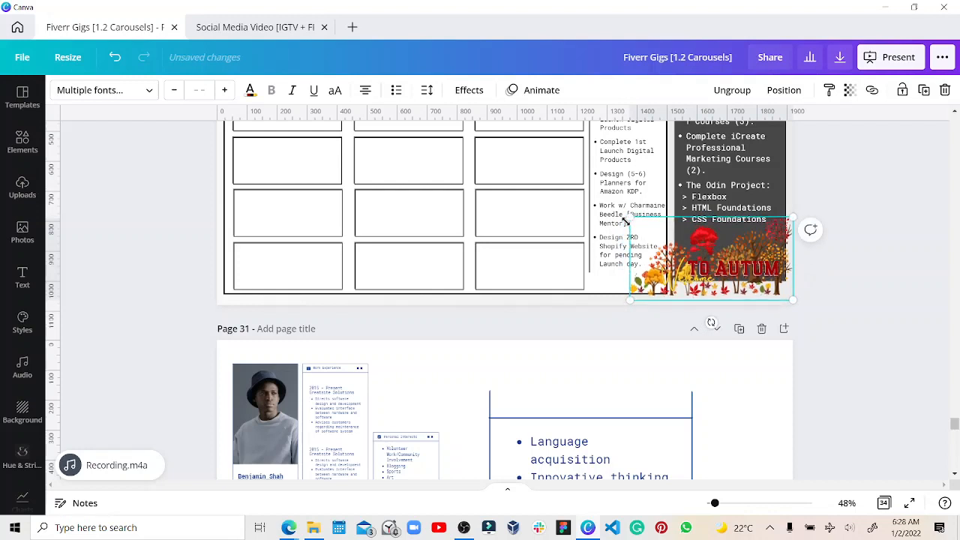
click(830, 285)
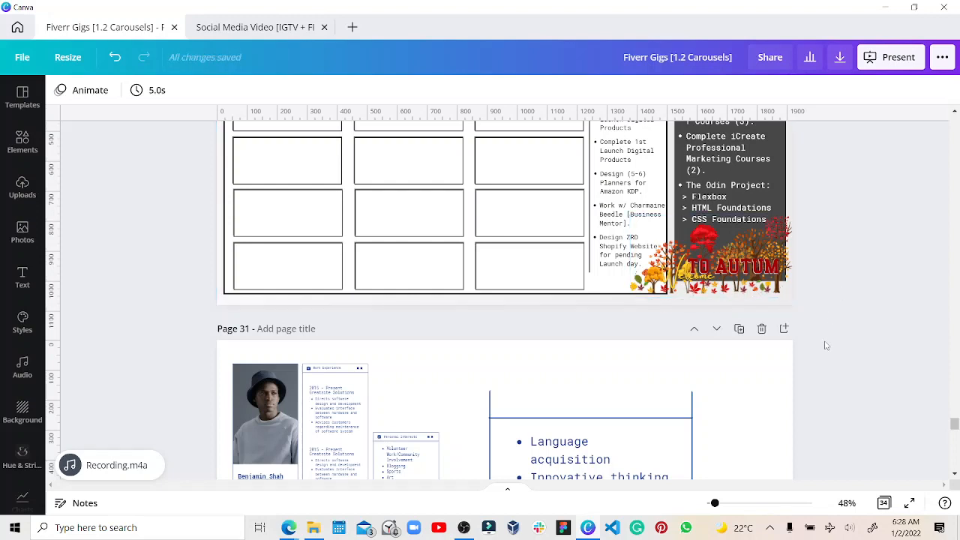
Add a black straight line to page 30 and reduce its opacity to make it fainter
key(l)
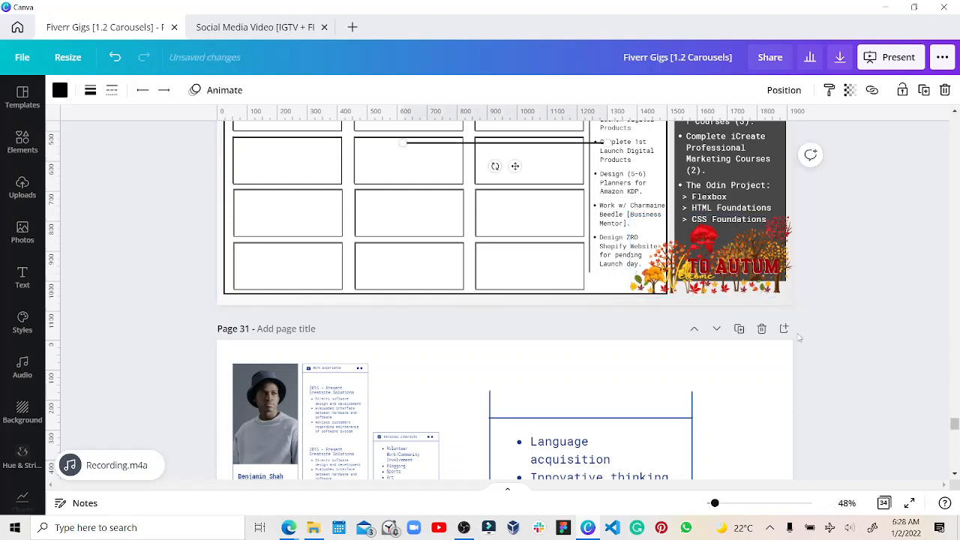
click(849, 90)
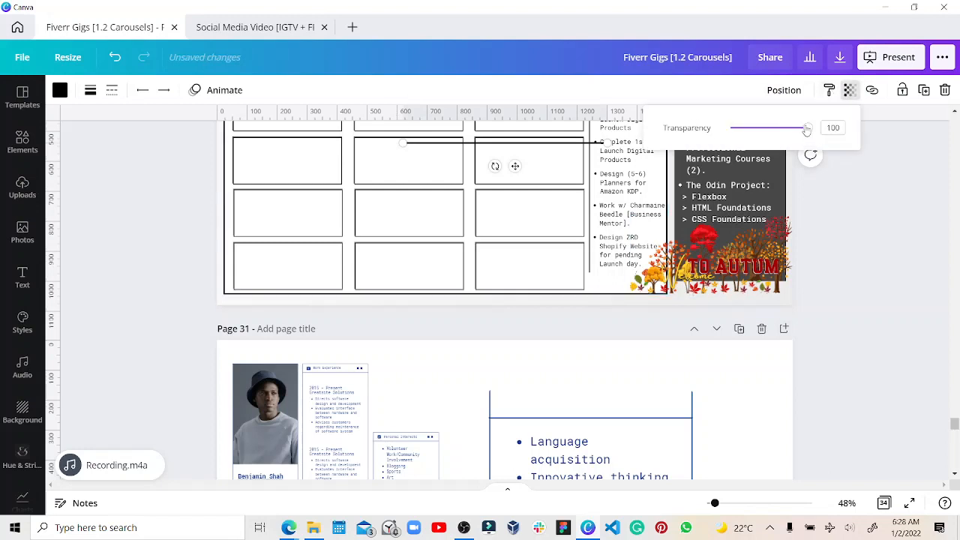
mouse_move(761, 135)
mouse_down()
mouse_move(746, 129)
mouse_move(762, 131)
mouse_up()
click(587, 142)
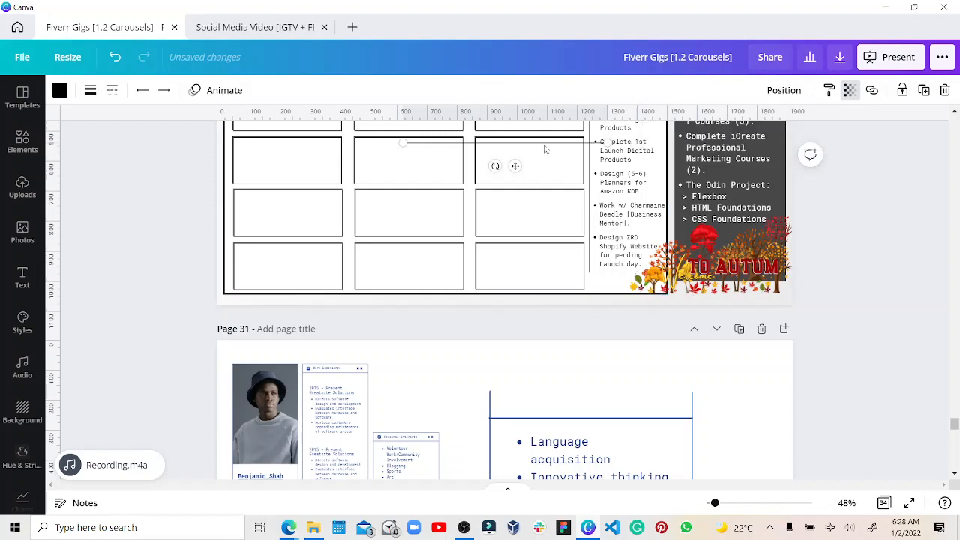
Shorten the faint line to about half its length and place it beneath the autumn trees on page 30
drag(545, 149, 465, 145)
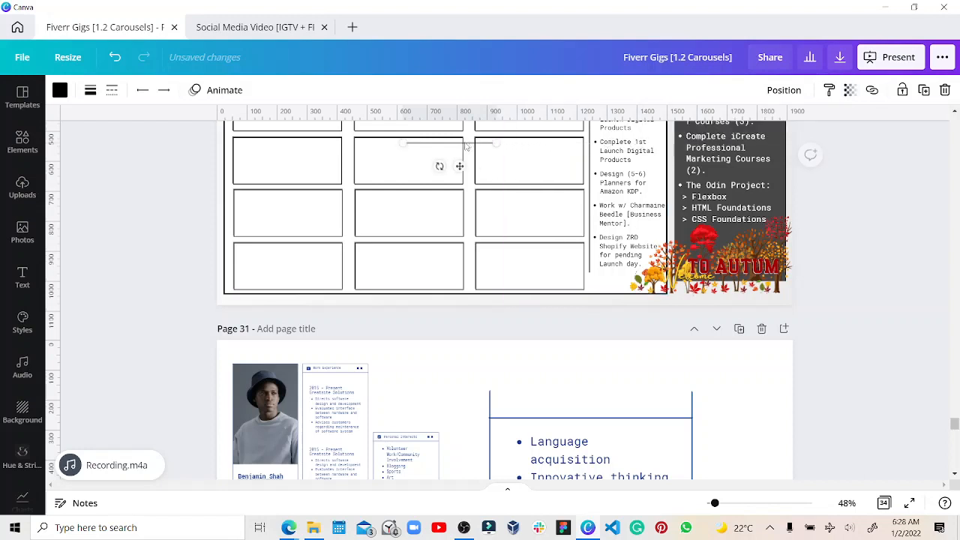
click(741, 308)
drag(752, 309, 741, 294)
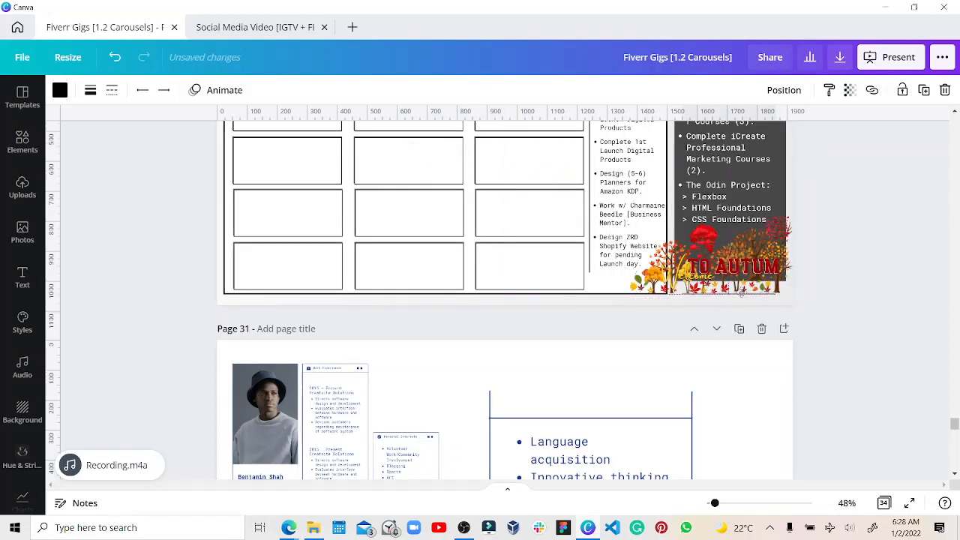
click(850, 287)
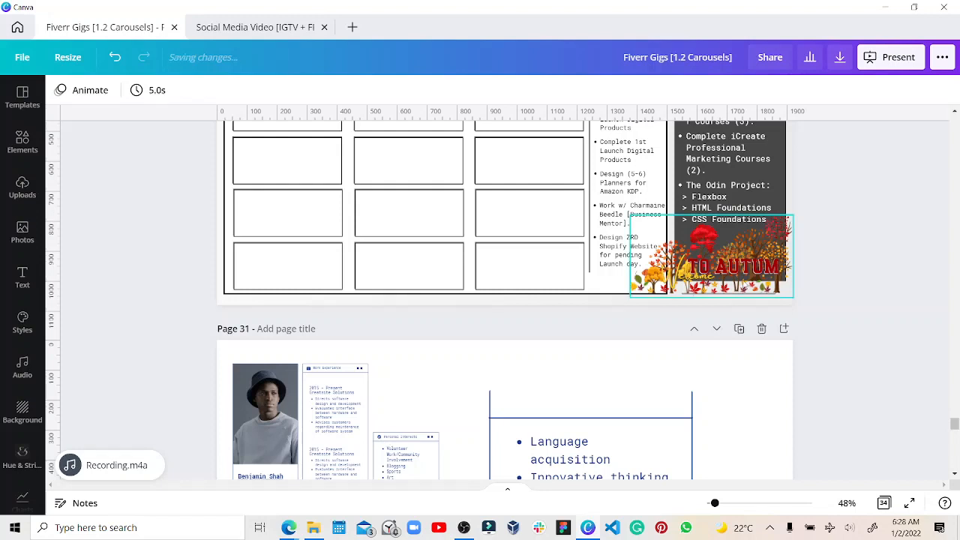
Nudge the autumn graphic group down slightly to meet the line under its trees, checking the line's placement
click(709, 259)
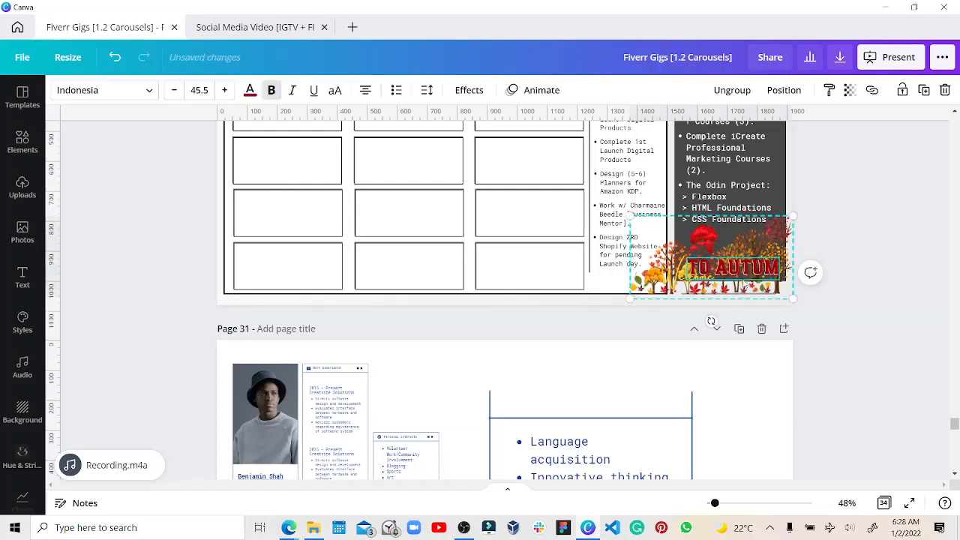
click(833, 265)
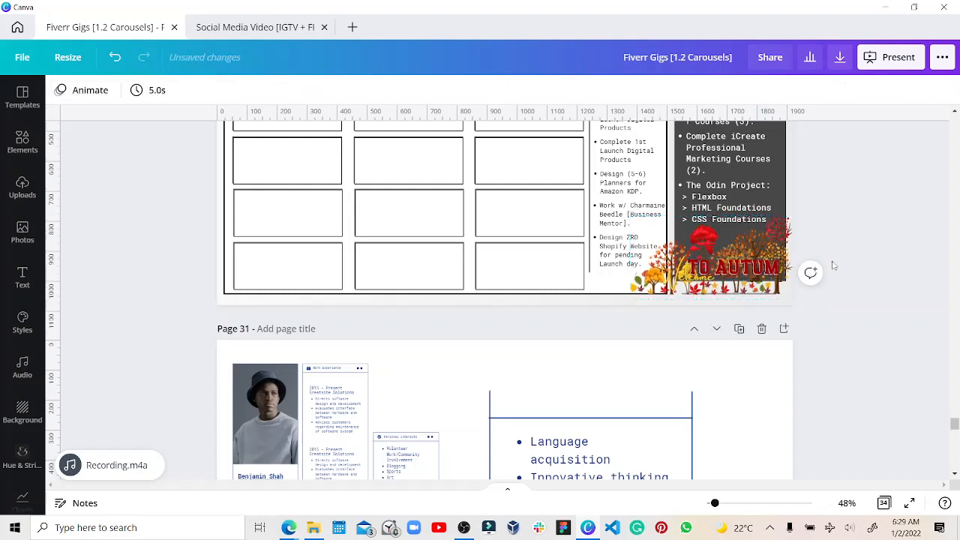
click(717, 299)
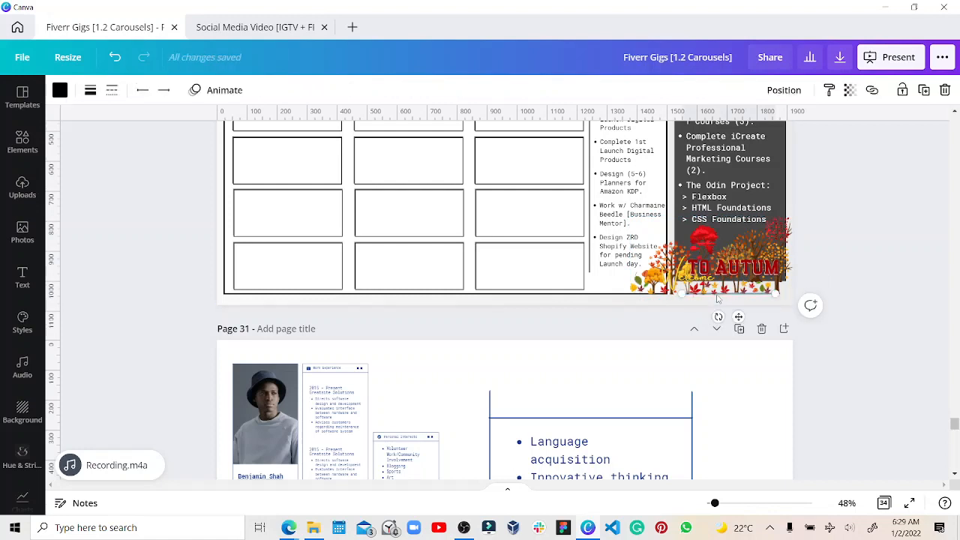
click(808, 315)
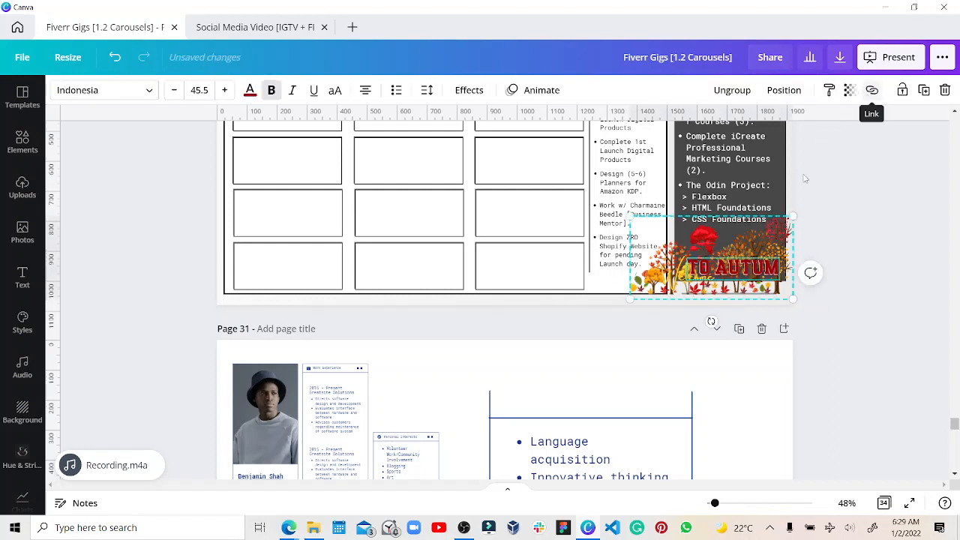
click(814, 304)
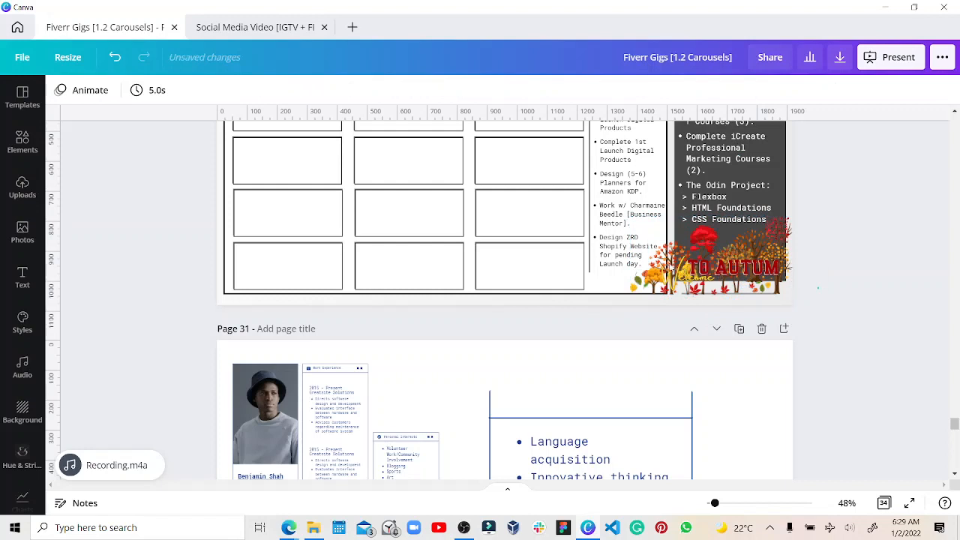
Select the autumn graphic on page 30 together with its ground line, group them and lock the group
drag(817, 287, 639, 264)
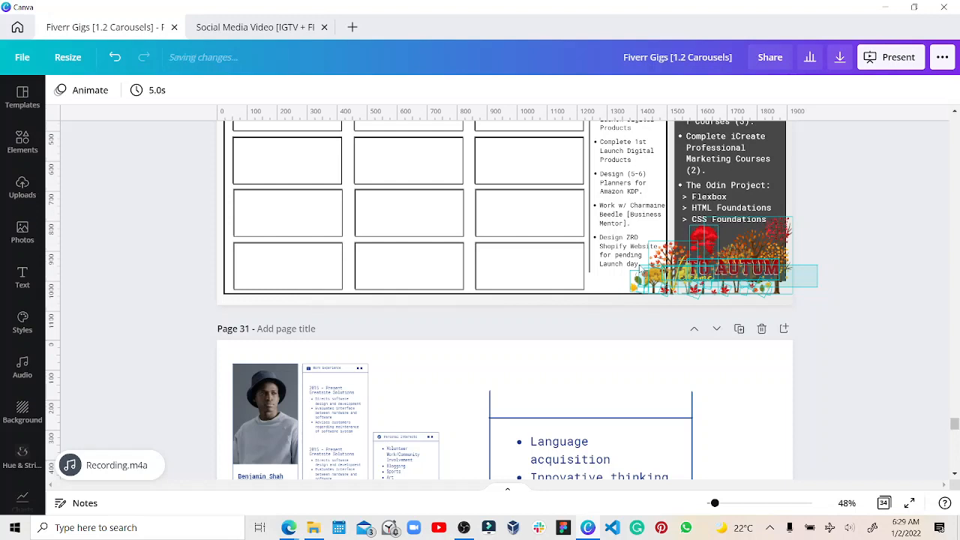
drag(639, 265, 639, 265)
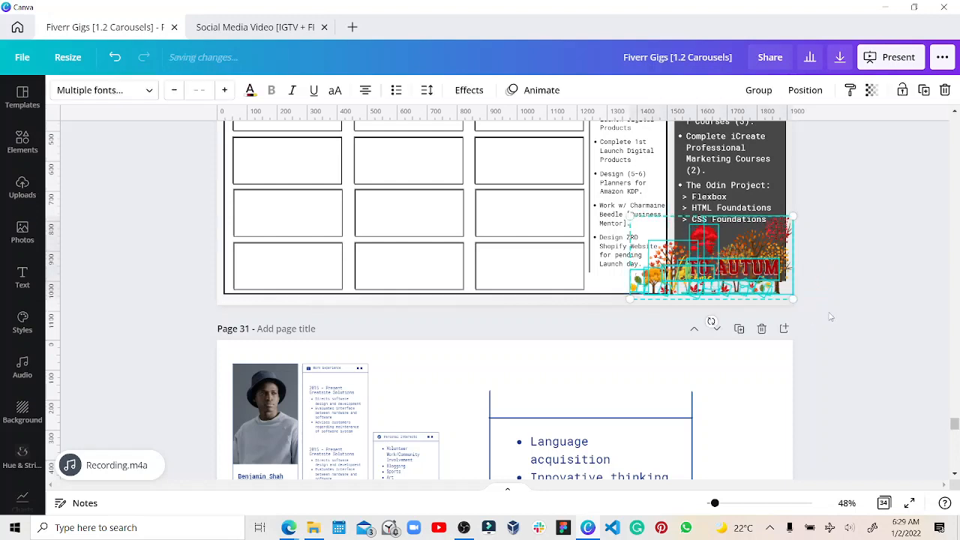
drag(828, 312, 642, 243)
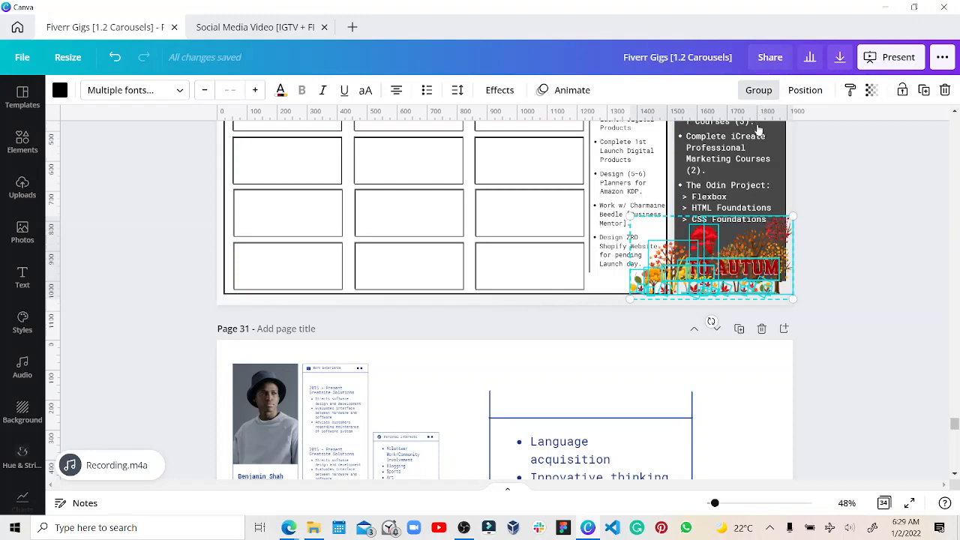
key(ctrl+g)
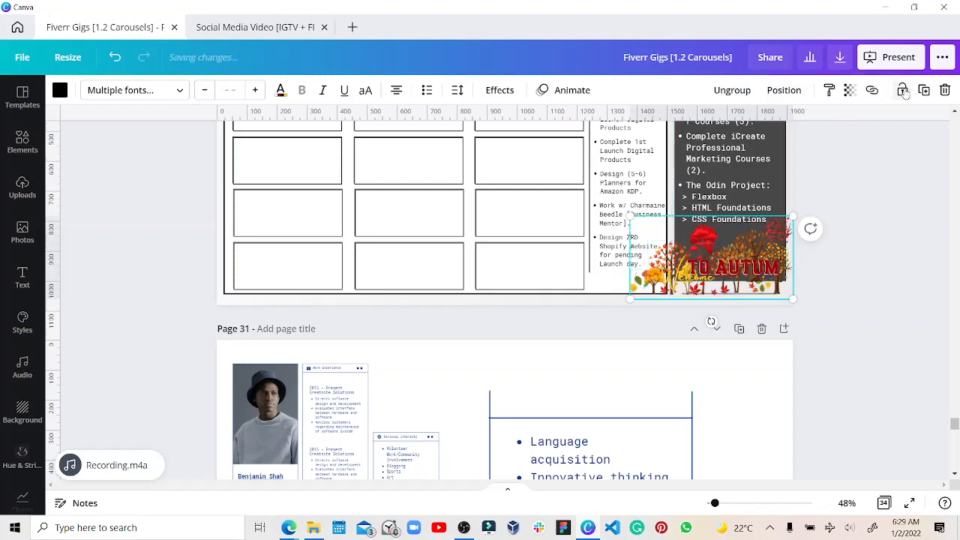
click(903, 90)
Unlock the summer graphic on page 29 and paste a copy of the short faint line onto that page
scroll(878, 225, up, 5)
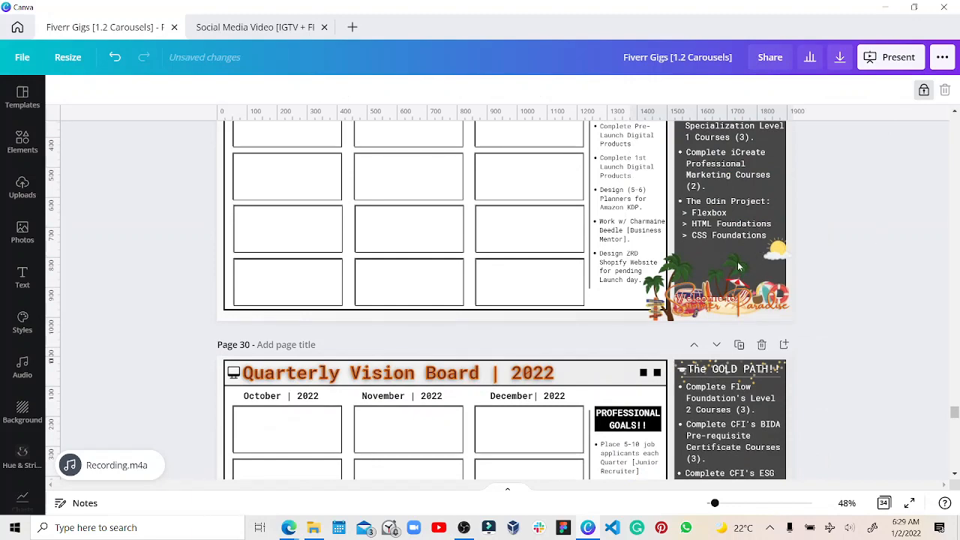
scroll(739, 269, down, 1)
scroll(736, 268, down, 1)
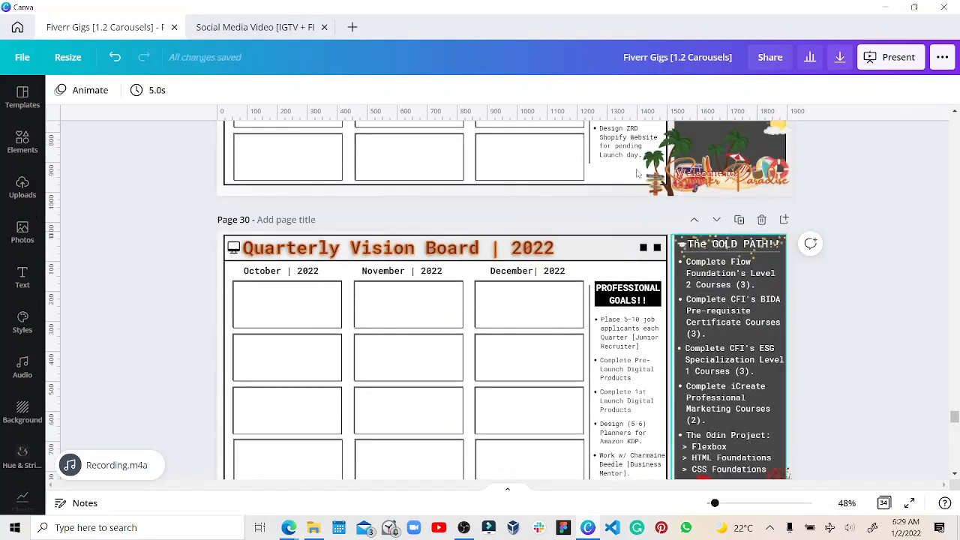
click(691, 174)
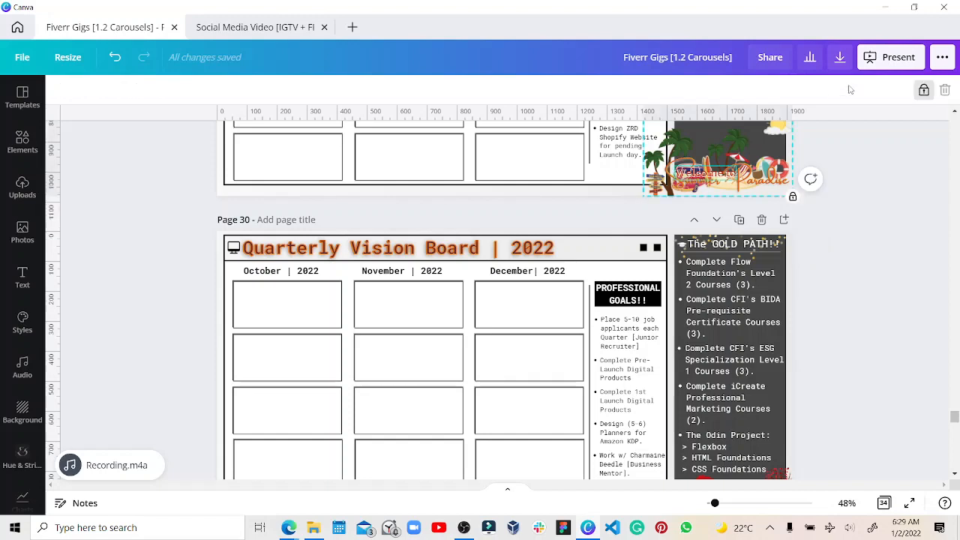
click(922, 91)
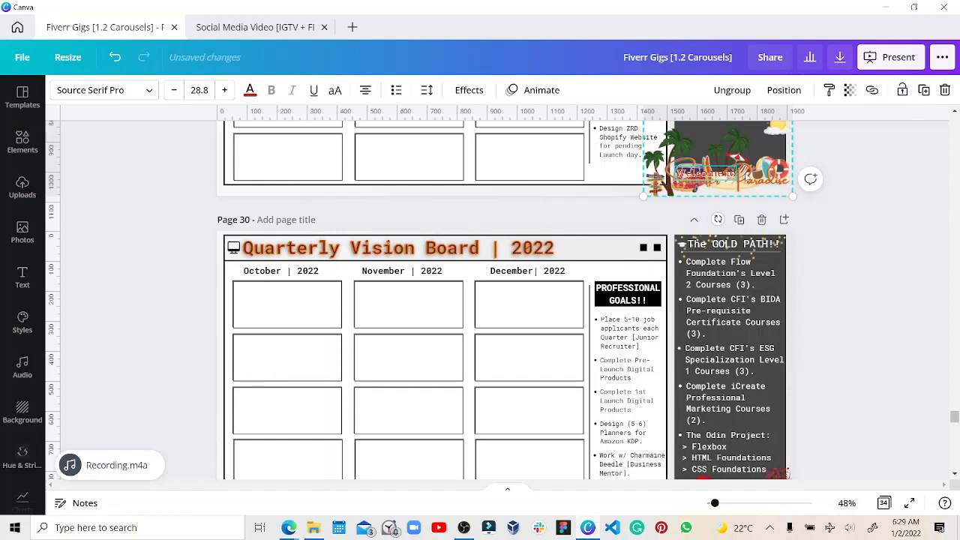
key(Tab)
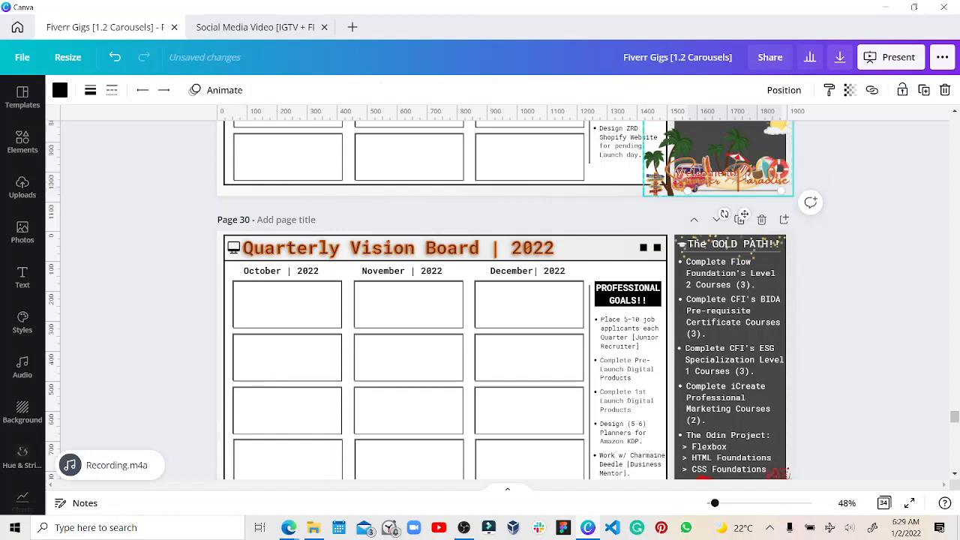
Align the faint line with the board's bottom border on page 29, and set the summer graphic over it, flush with the dark panel's edge
mouse_move(742, 151)
mouse_down()
mouse_move(742, 122)
mouse_move(741, 151)
mouse_up()
click(731, 182)
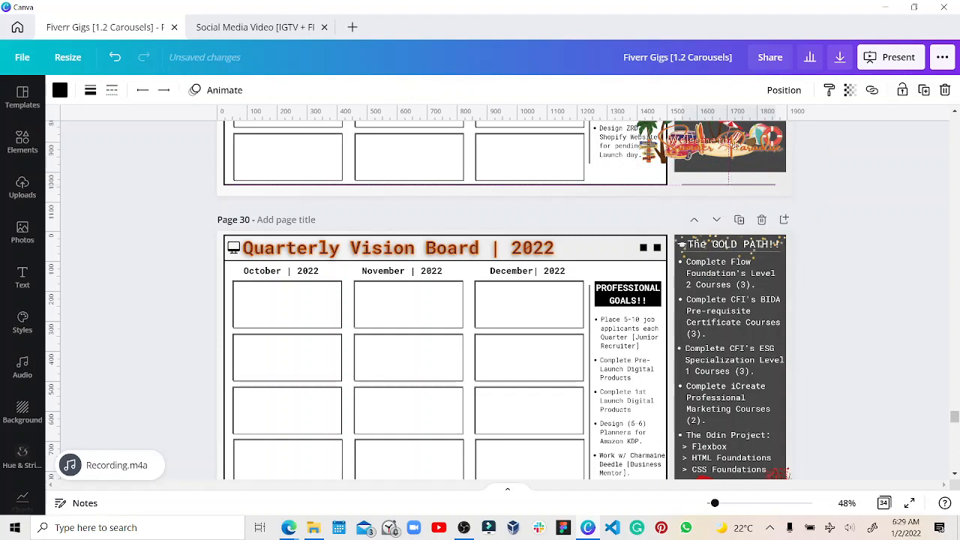
drag(735, 166, 739, 174)
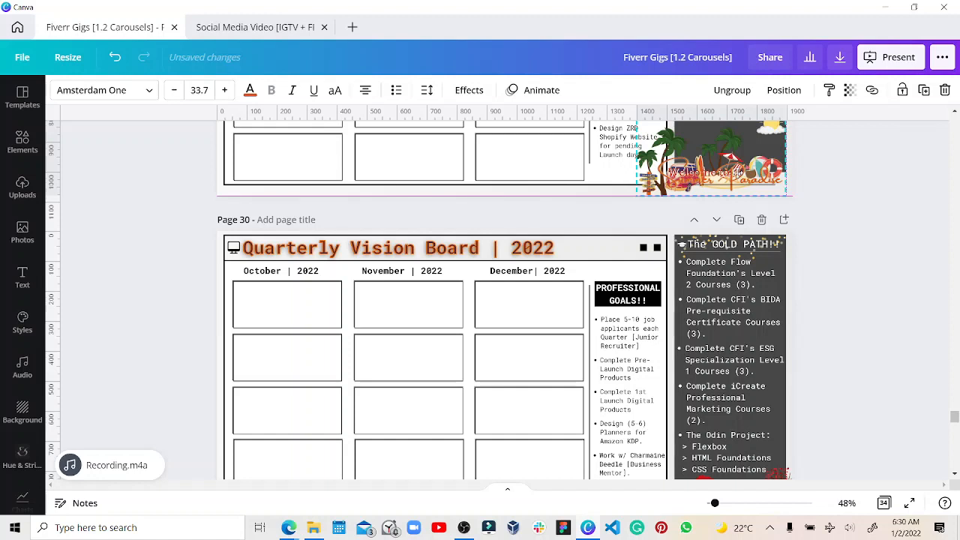
Scale the summer graphic down slightly and adjust its height so it rests on the faint line along the board's bottom border
mouse_move(636, 194)
mouse_down()
mouse_move(640, 183)
mouse_move(644, 190)
mouse_up()
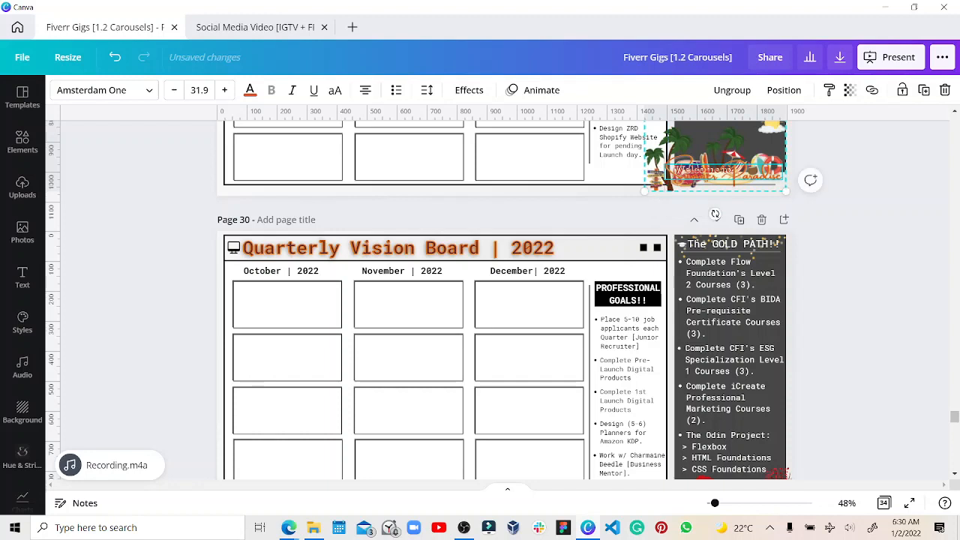
click(831, 150)
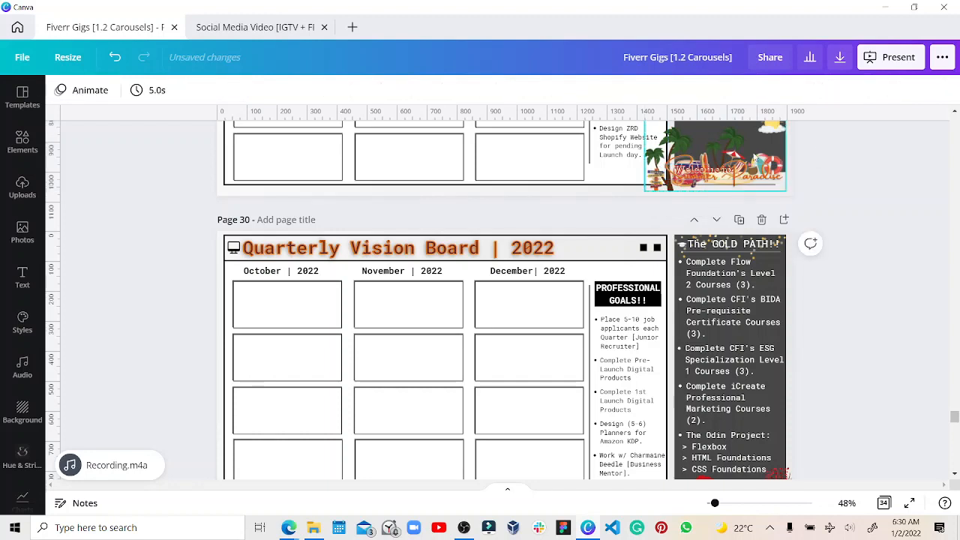
drag(752, 157, 751, 152)
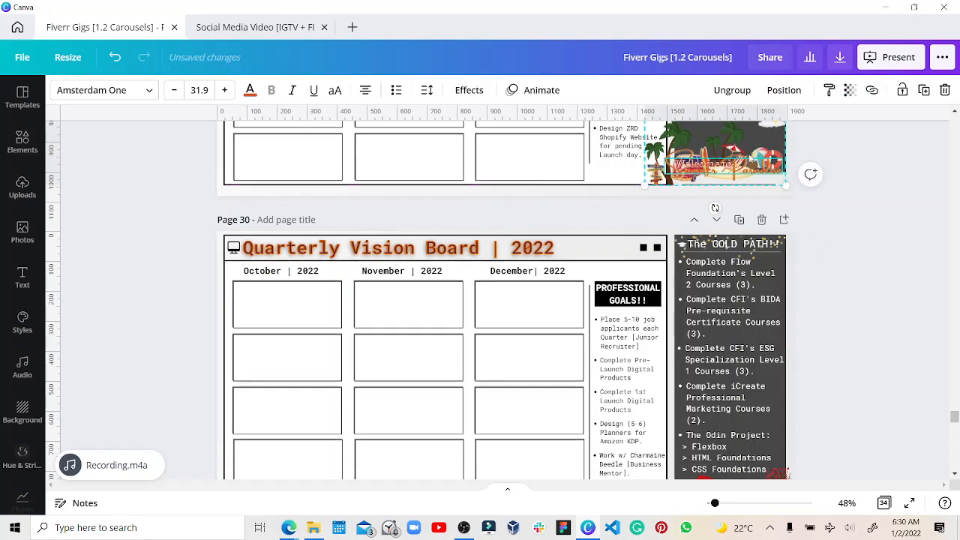
key(Down)
key(Down)
key(Down)
key(Down)
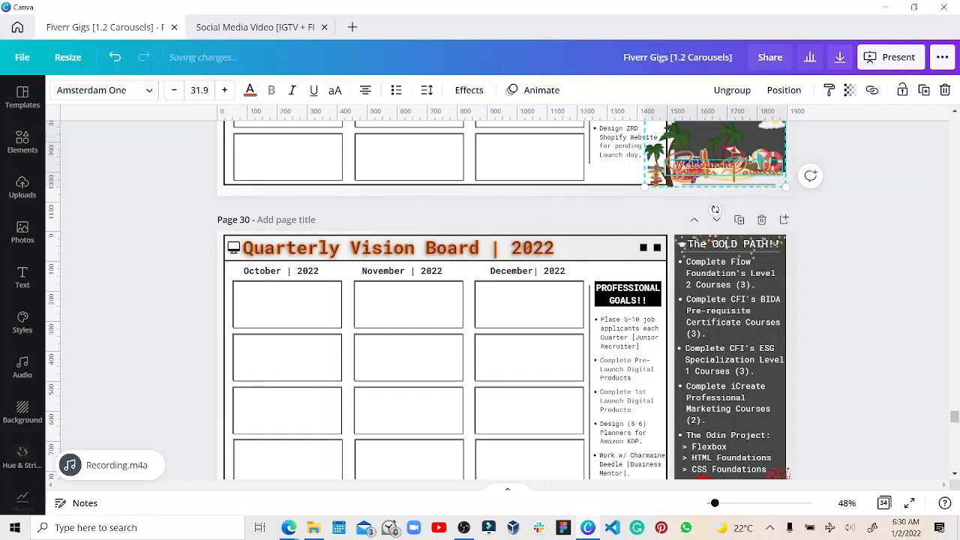
Ungroup the summer graphic on page 29 and move its sun and cloud down slightly, clear of the goals text
scroll(750, 158, up, 3)
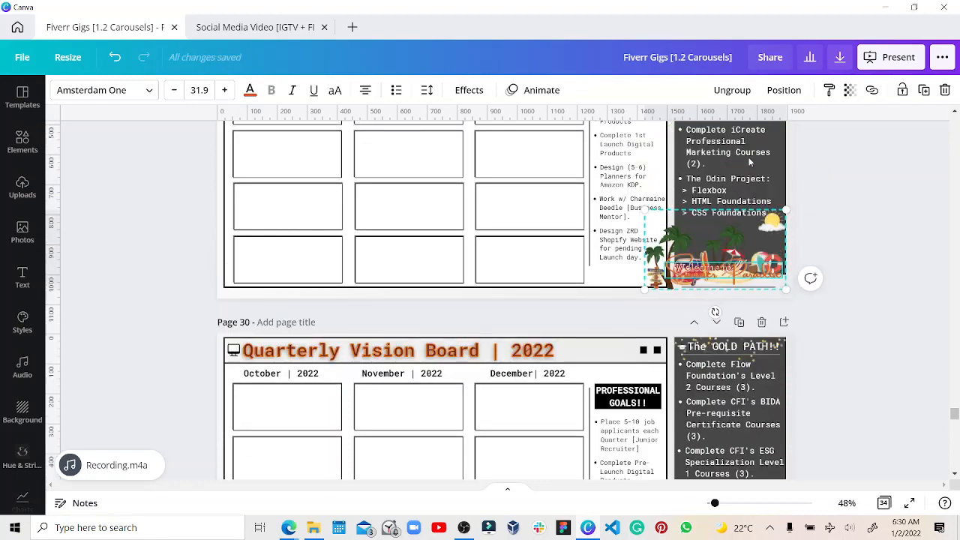
scroll(749, 157, up, 1)
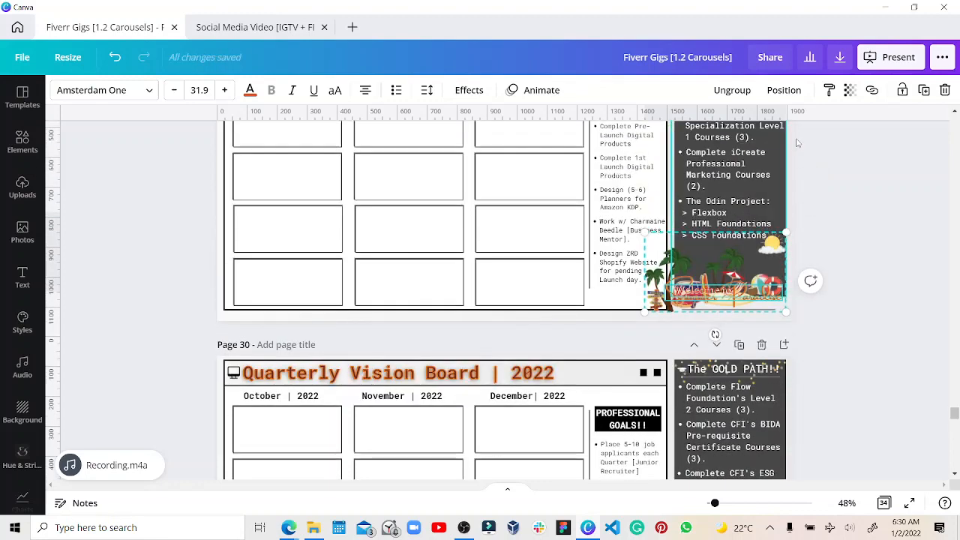
click(723, 91)
click(817, 245)
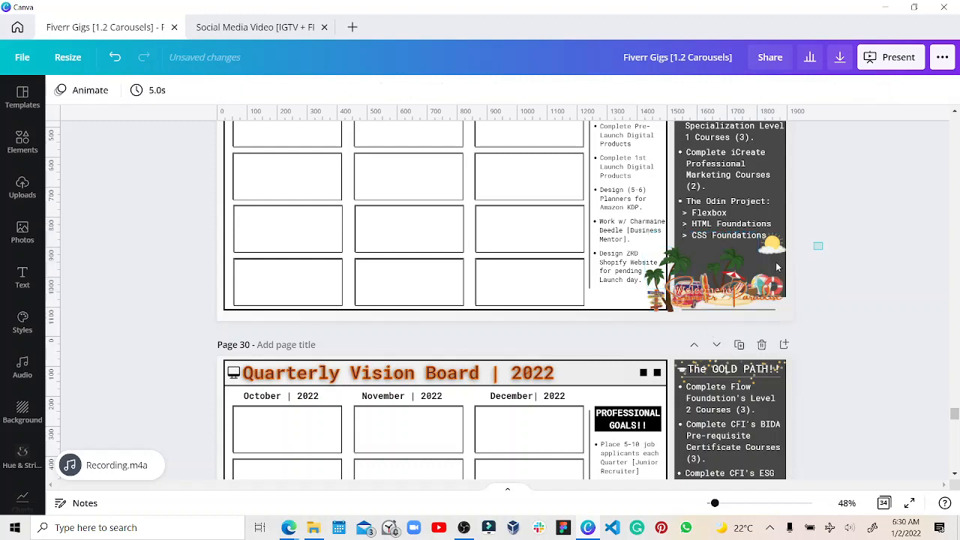
drag(777, 267, 708, 300)
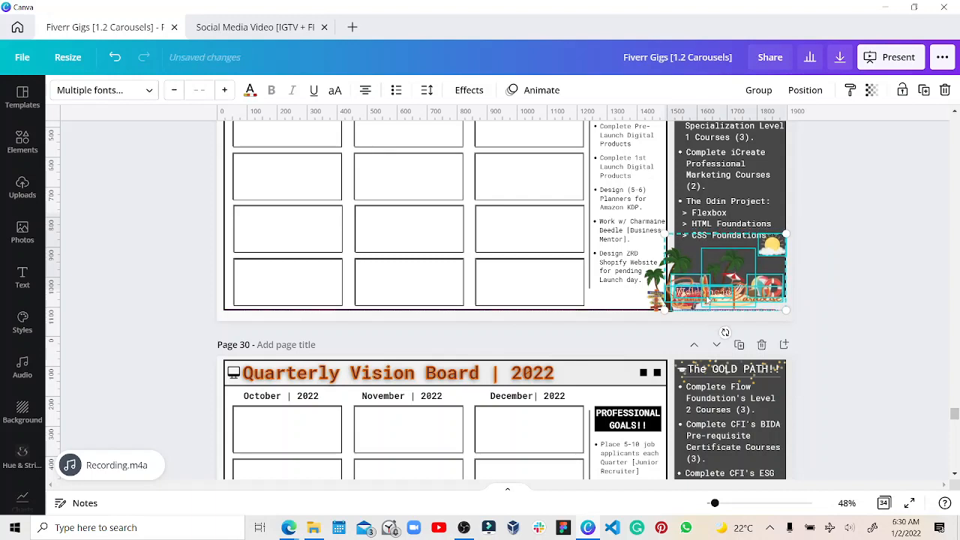
click(810, 276)
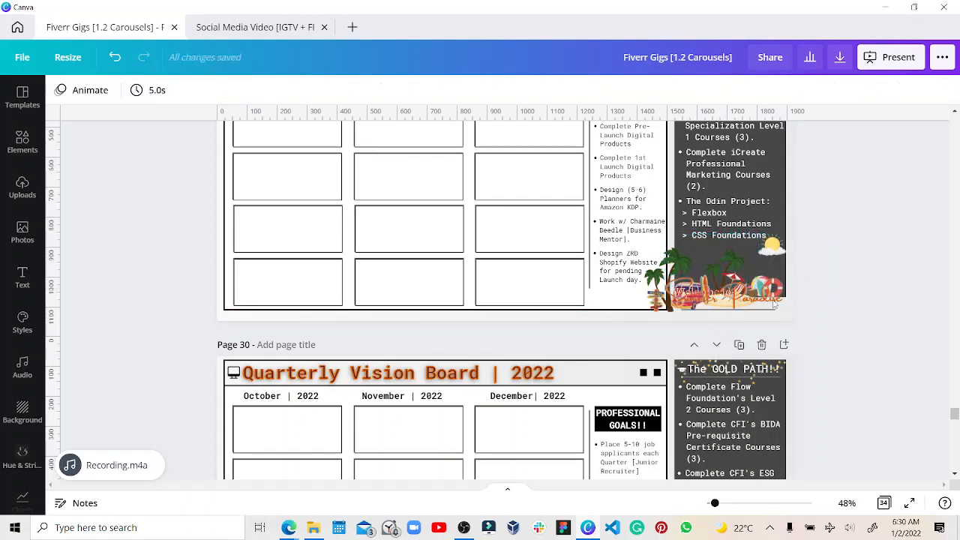
click(669, 306)
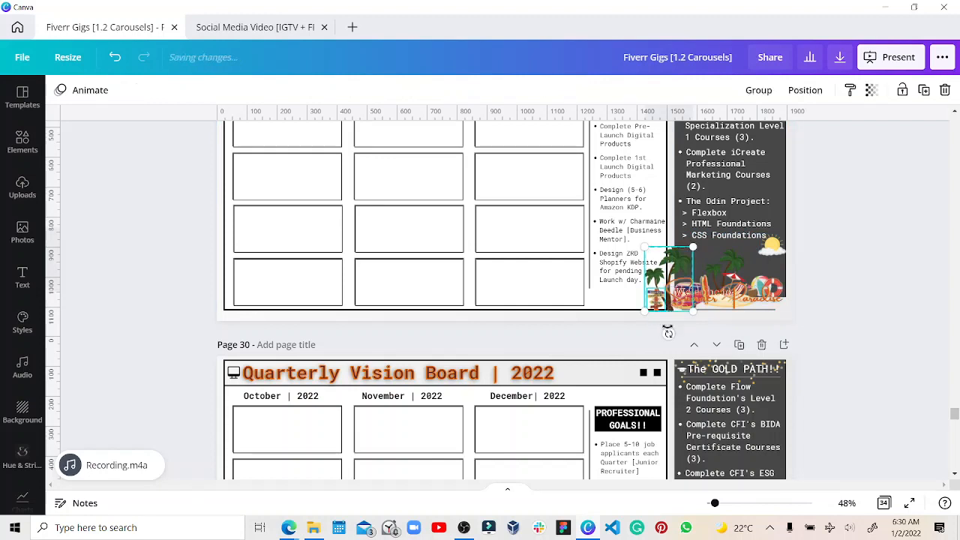
click(829, 243)
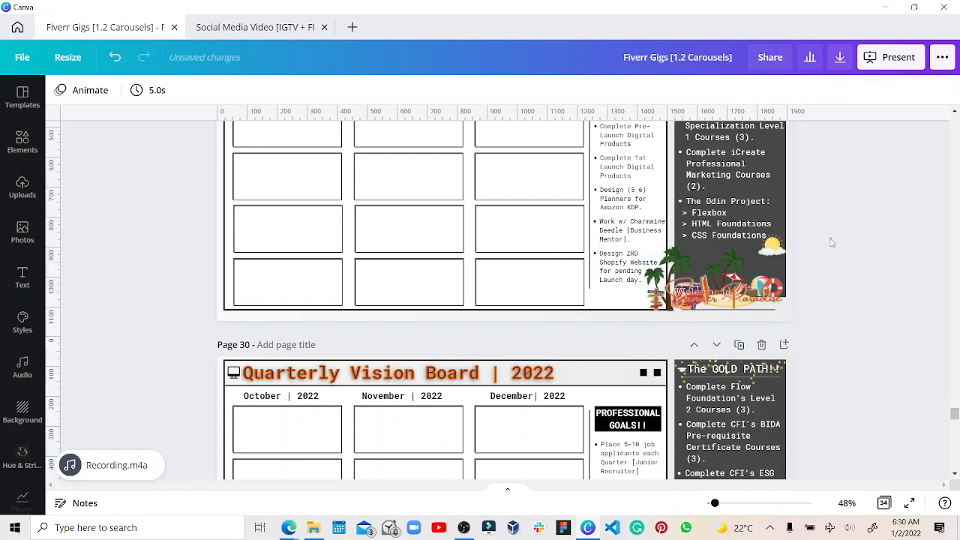
click(773, 250)
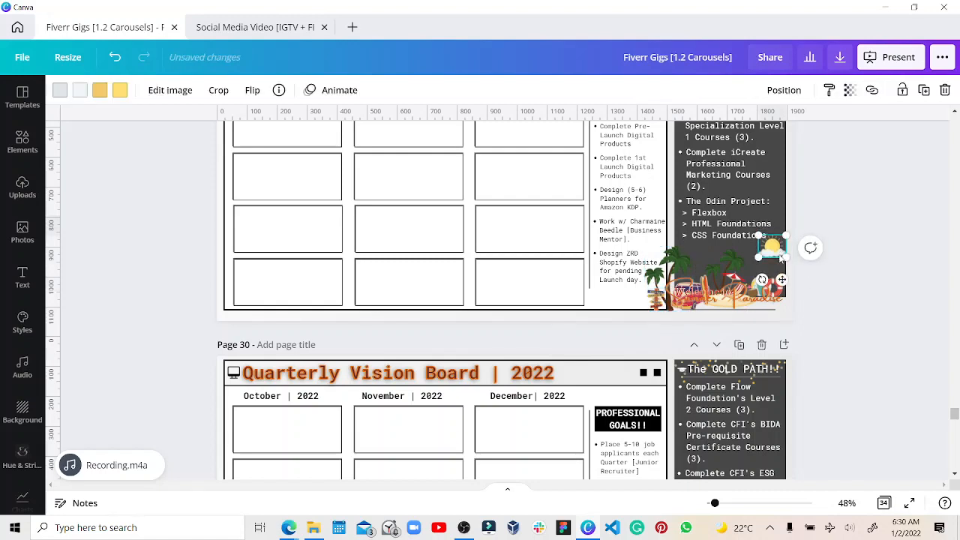
click(831, 244)
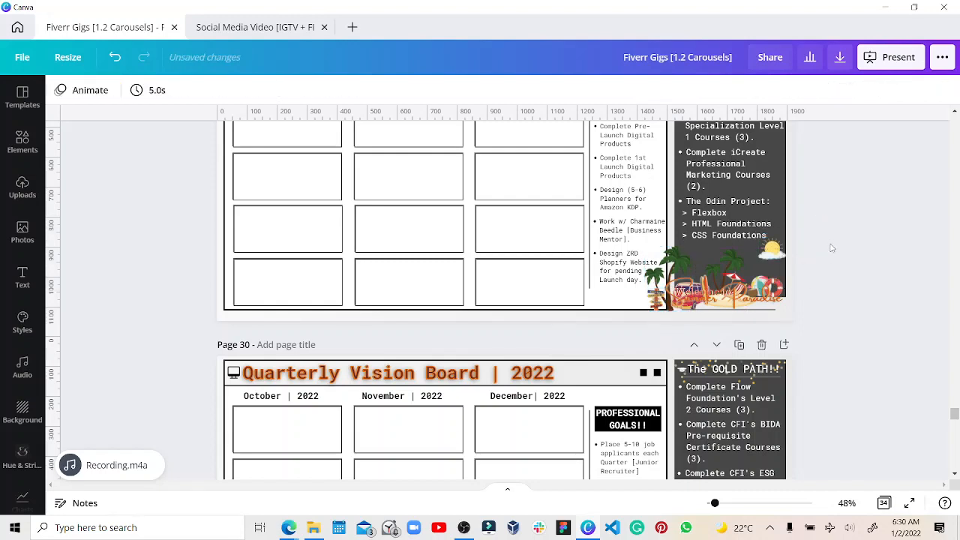
drag(830, 243, 726, 275)
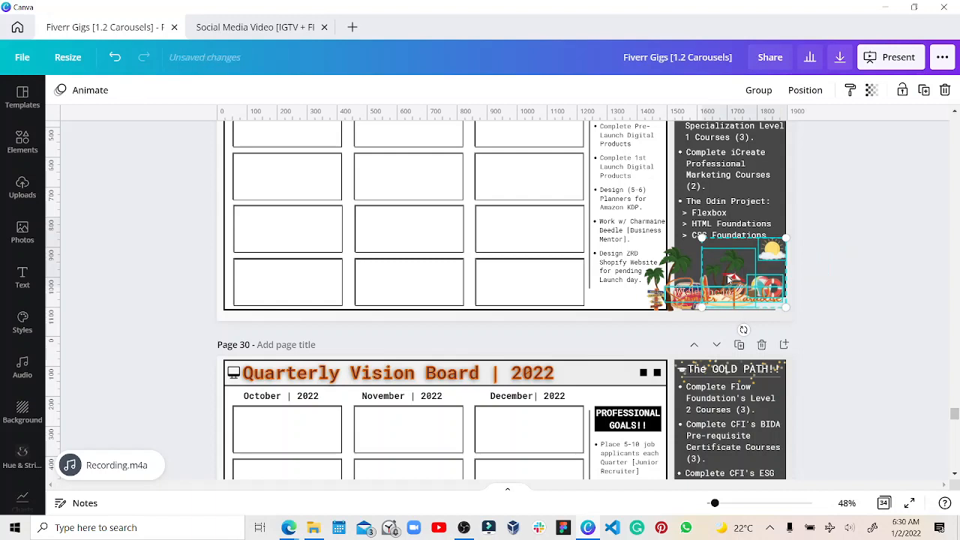
click(116, 58)
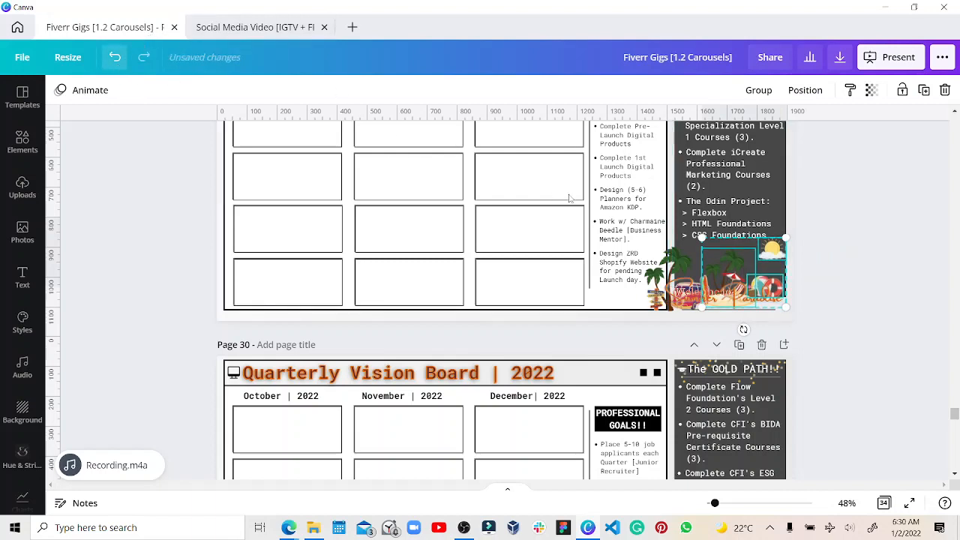
click(842, 233)
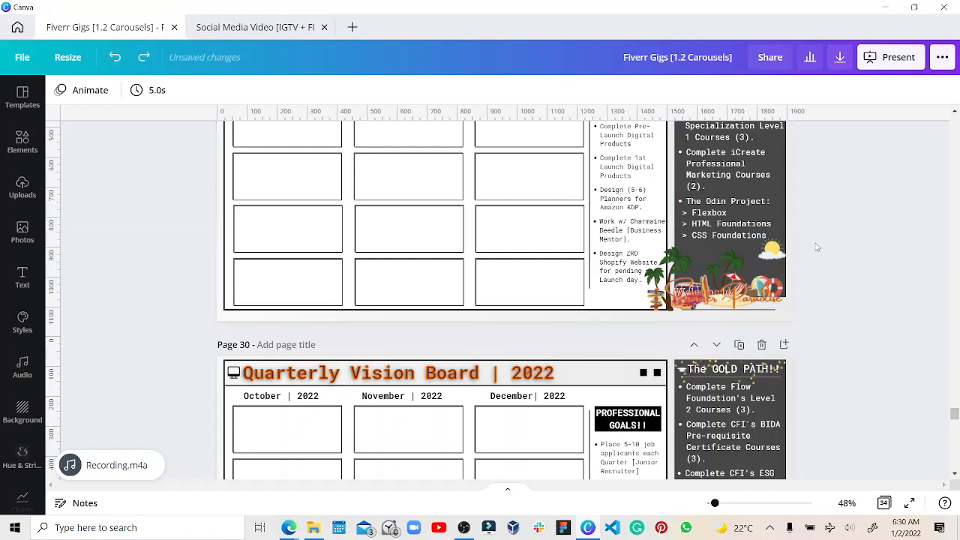
Select all the summer elements on page 29 together with the faint line, group them and lock the group
drag(816, 242, 624, 330)
click(757, 90)
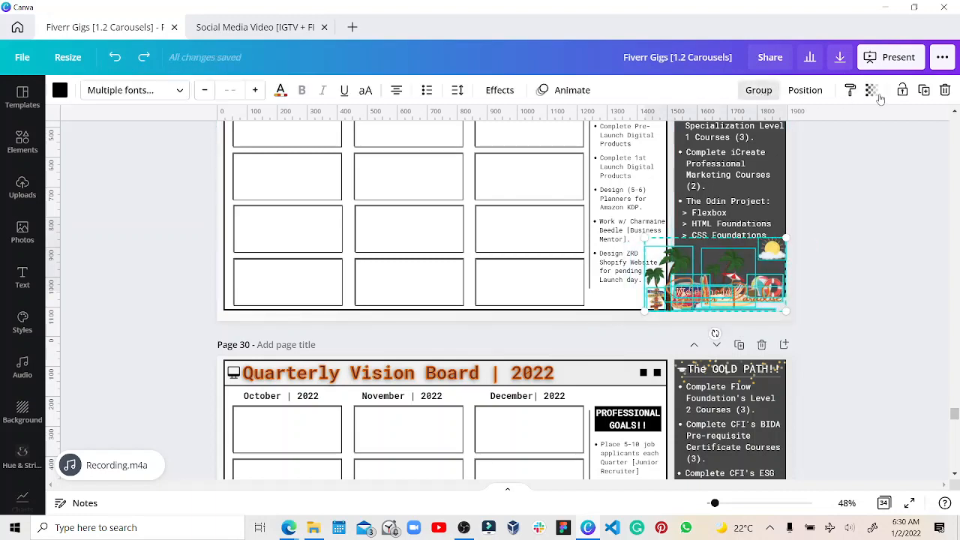
click(901, 91)
Unlock the spring graphic on page 28 and move it up, clear of the board's bottom border
scroll(896, 157, up, 4)
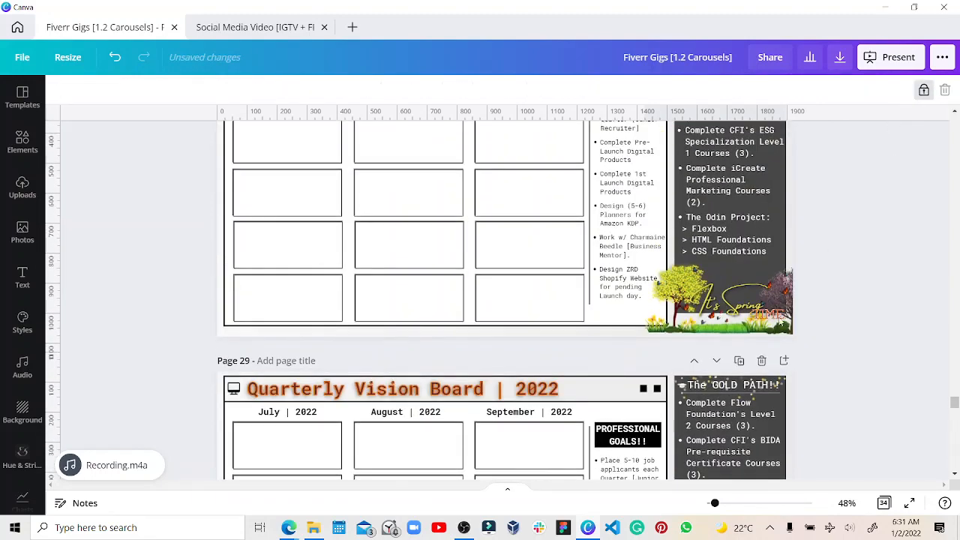
scroll(712, 327, up, 1)
click(728, 338)
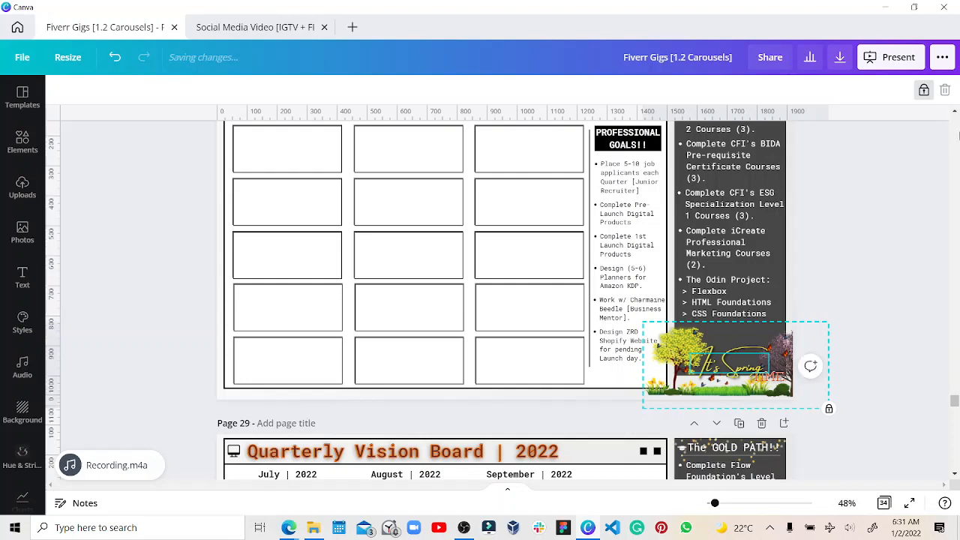
click(924, 90)
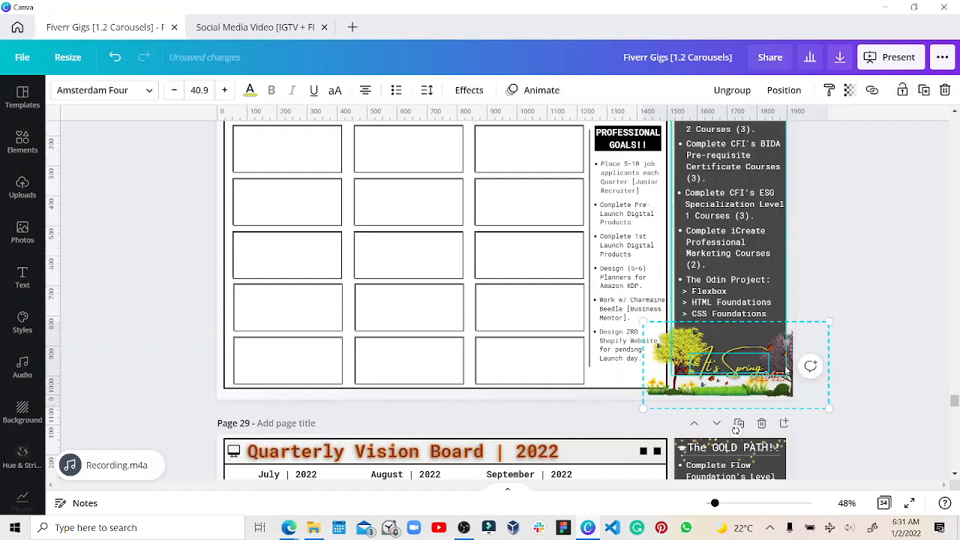
drag(762, 373, 737, 295)
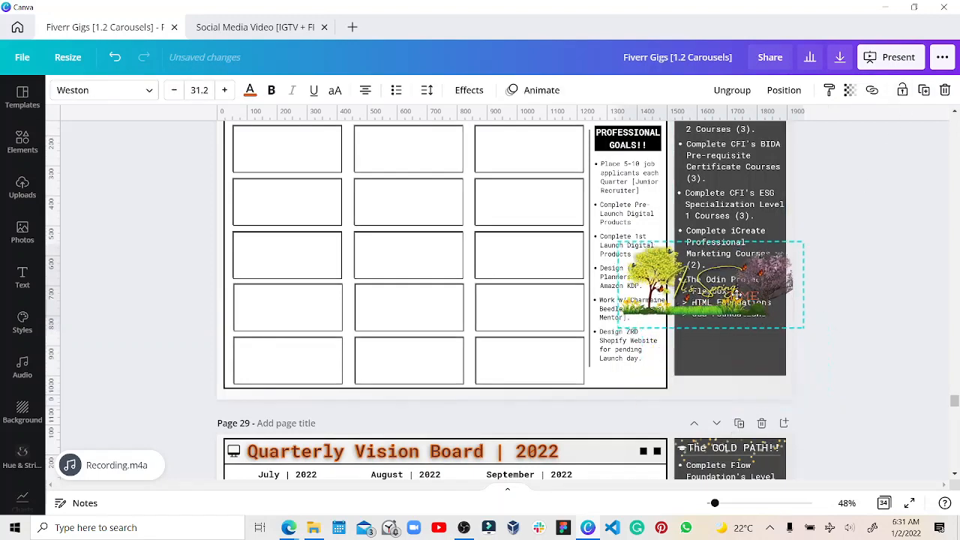
Align a copy of the faint line with page 28's bottom board border and lower the spring graphic until its grass rests on it
click(712, 386)
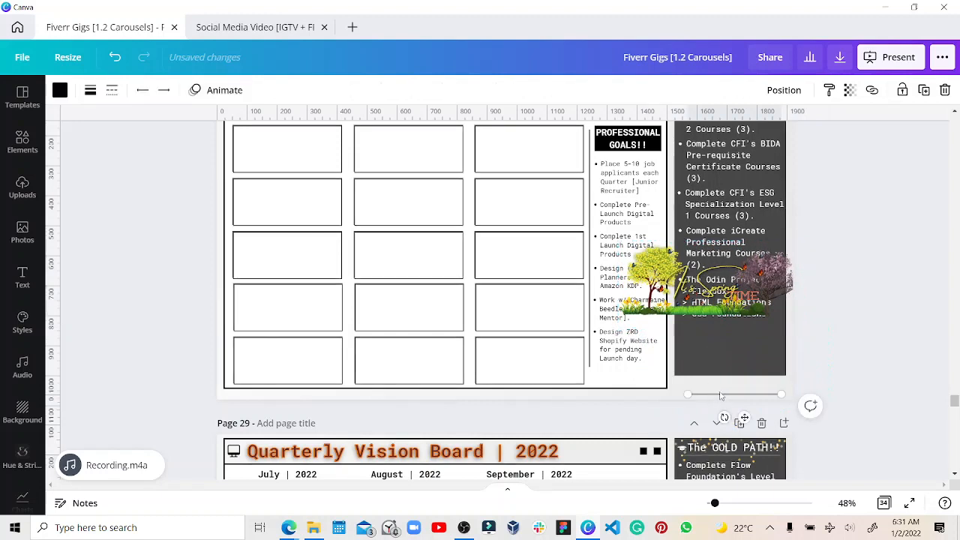
drag(721, 396, 719, 387)
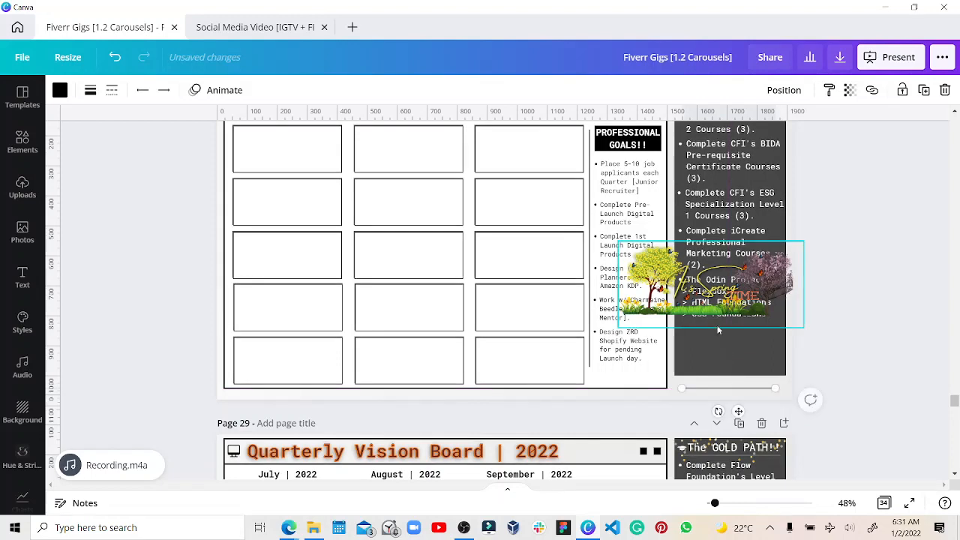
drag(713, 305, 738, 379)
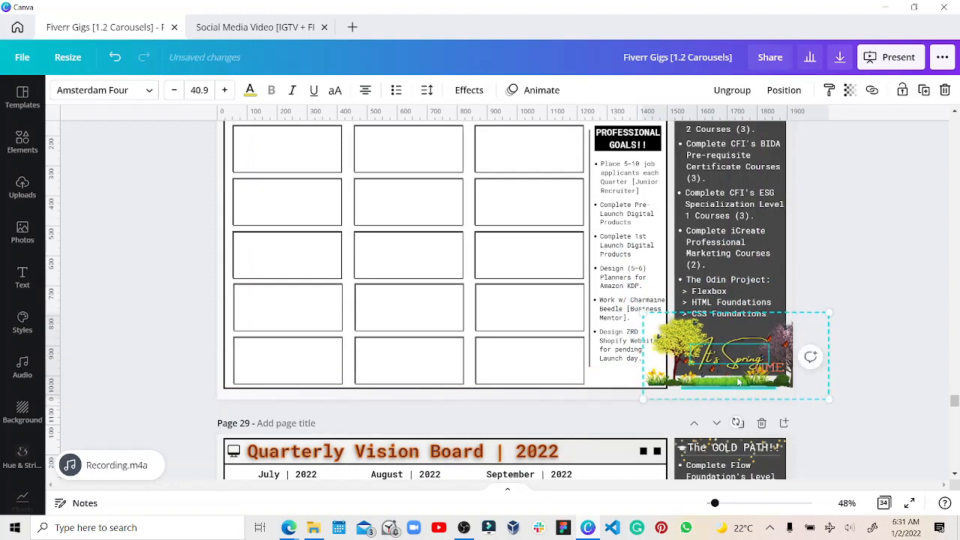
key(Down)
key(Down)
key(Down)
key(Down)
key(Down)
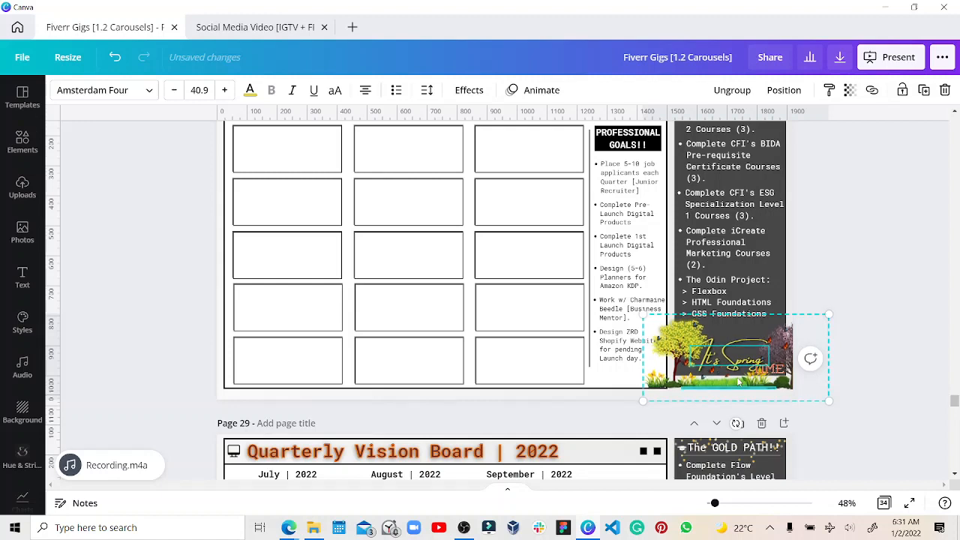
Ungroup the spring graphic on page 28 and clear the selection
click(848, 273)
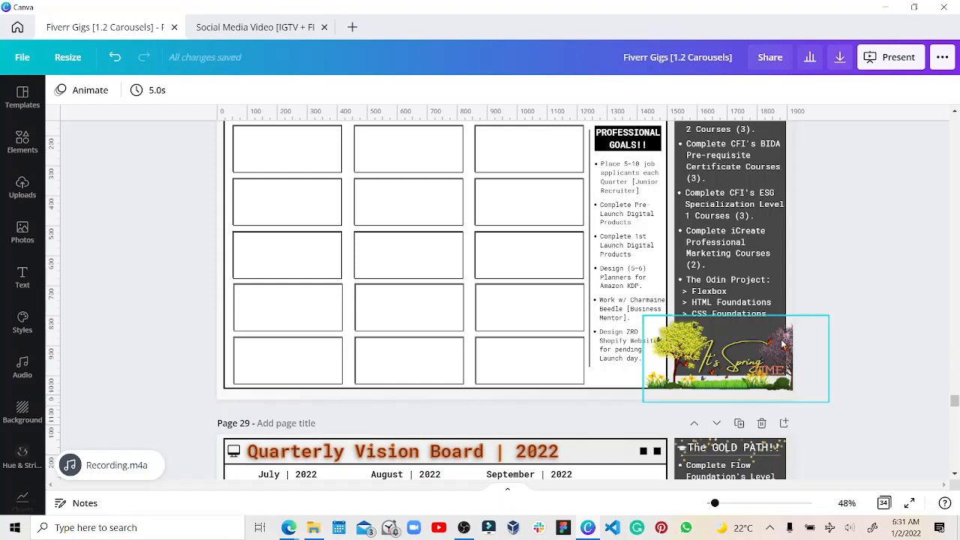
click(675, 330)
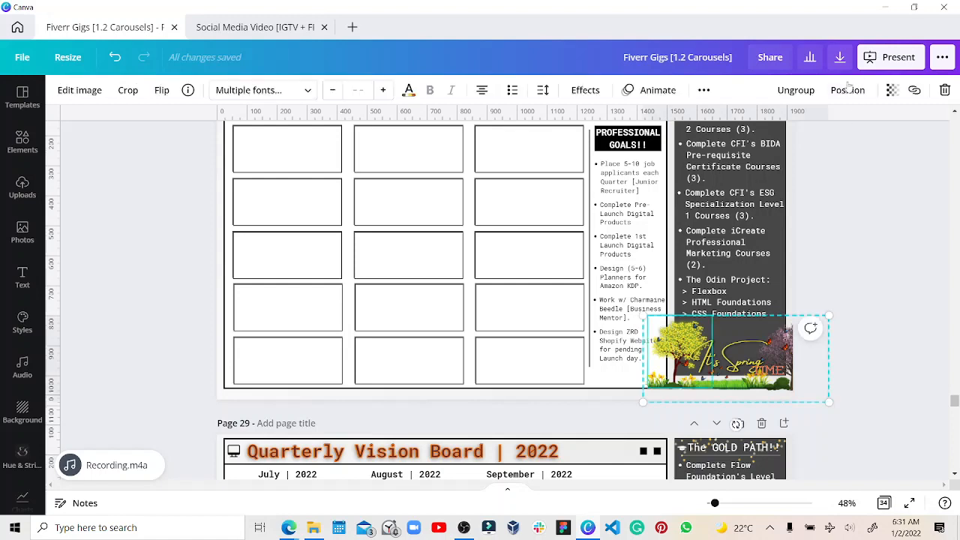
click(806, 95)
click(819, 243)
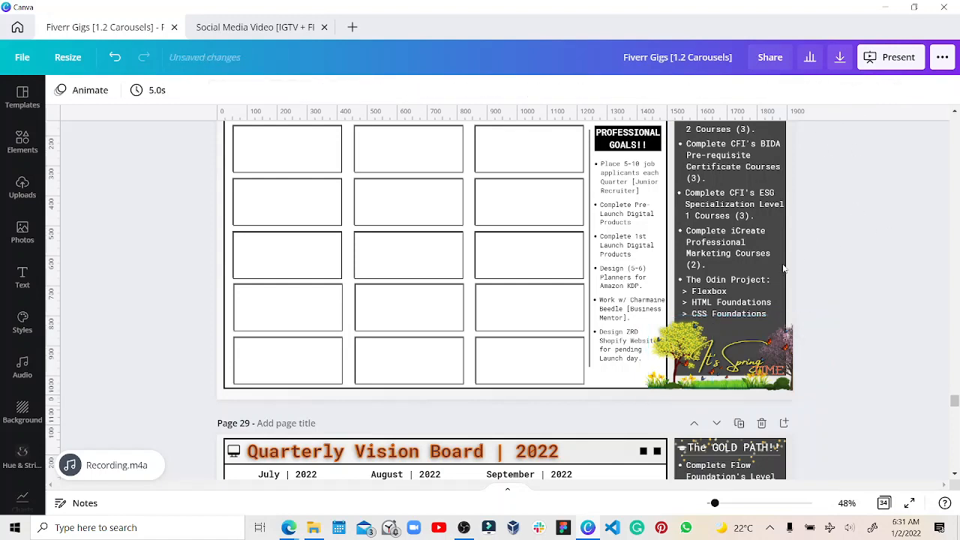
Scale down the yellow tree with its daffodils slightly in page 28's spring graphic and clear the selection
click(663, 291)
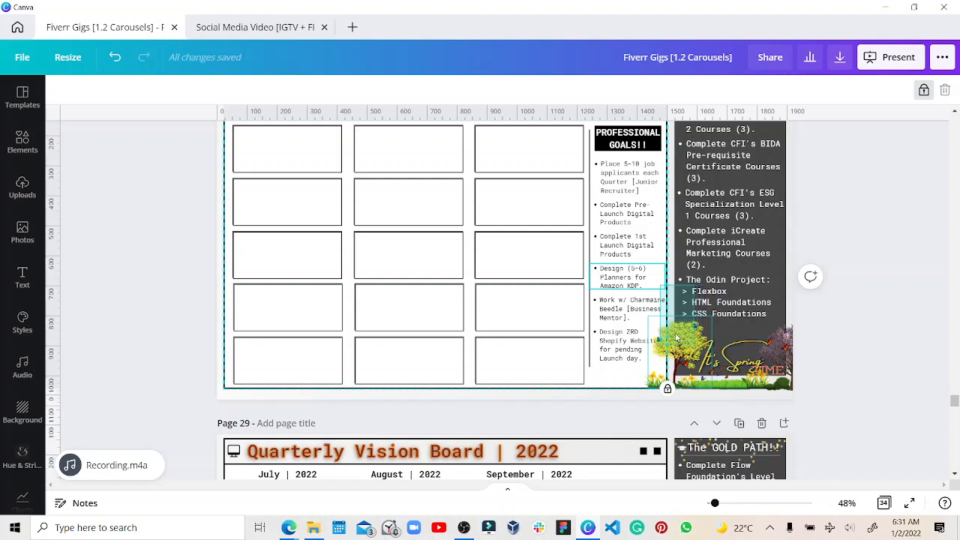
click(649, 317)
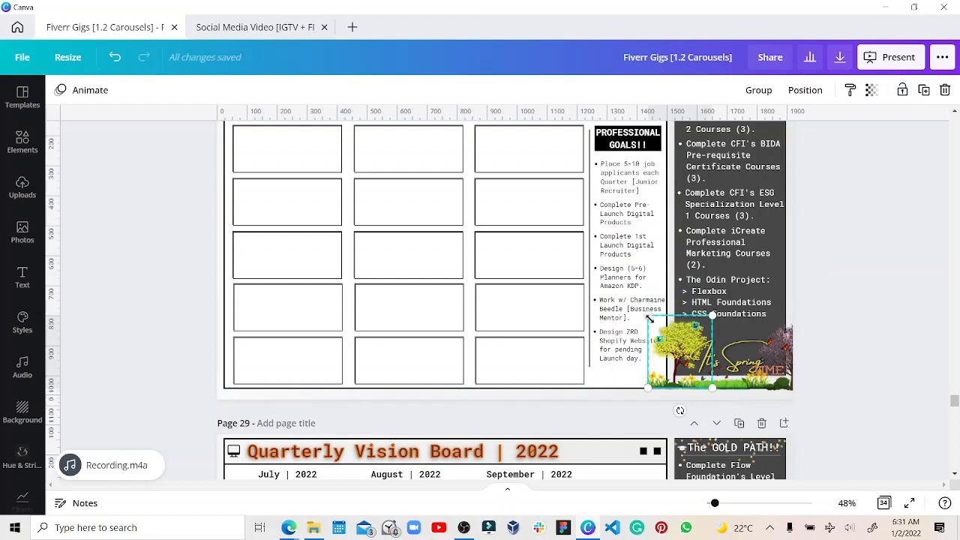
drag(648, 317, 645, 325)
click(840, 313)
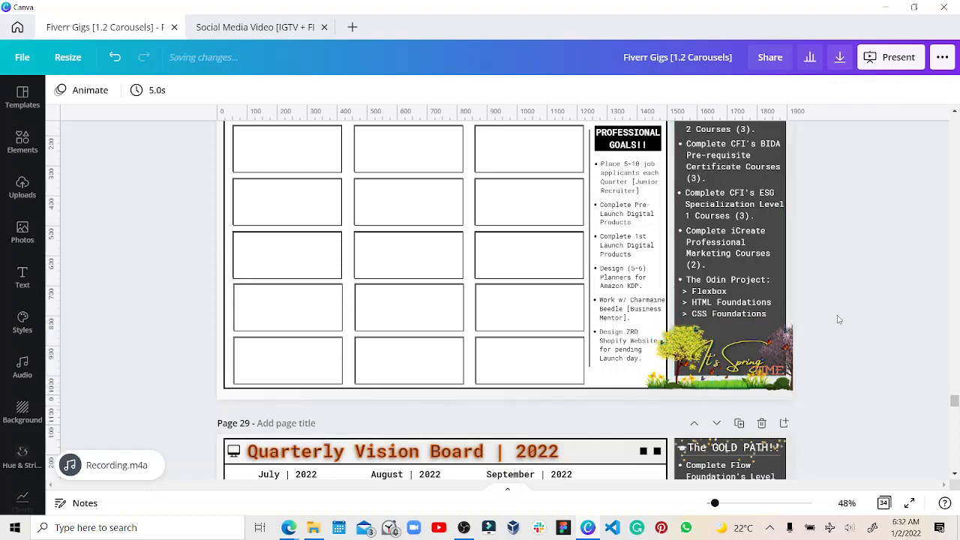
click(689, 366)
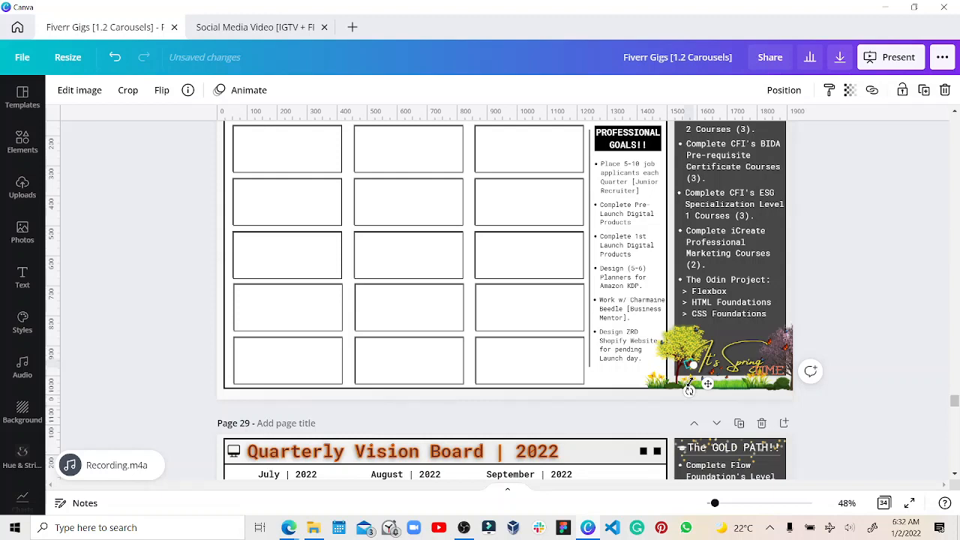
click(838, 299)
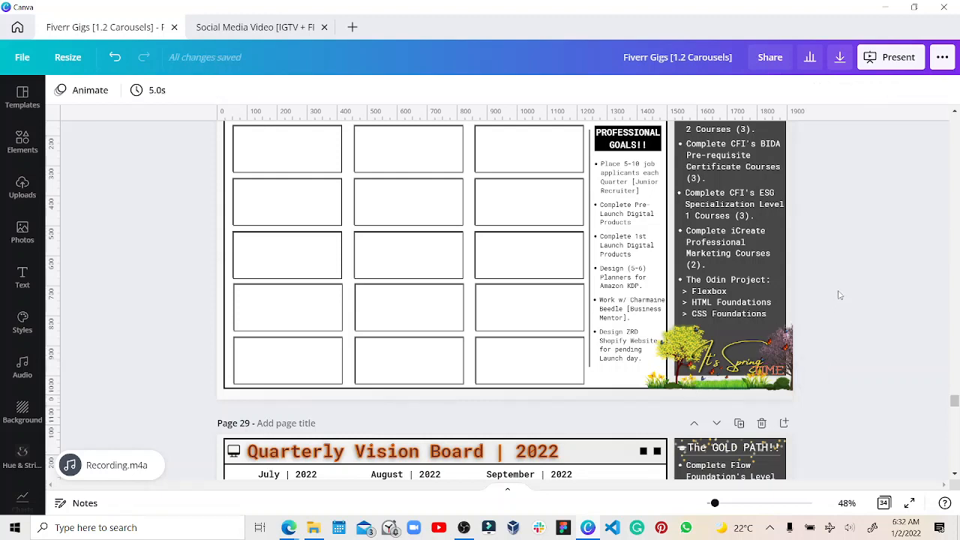
Select all the spring elements on page 28 together with the faint line, group them and lock the group
click(690, 396)
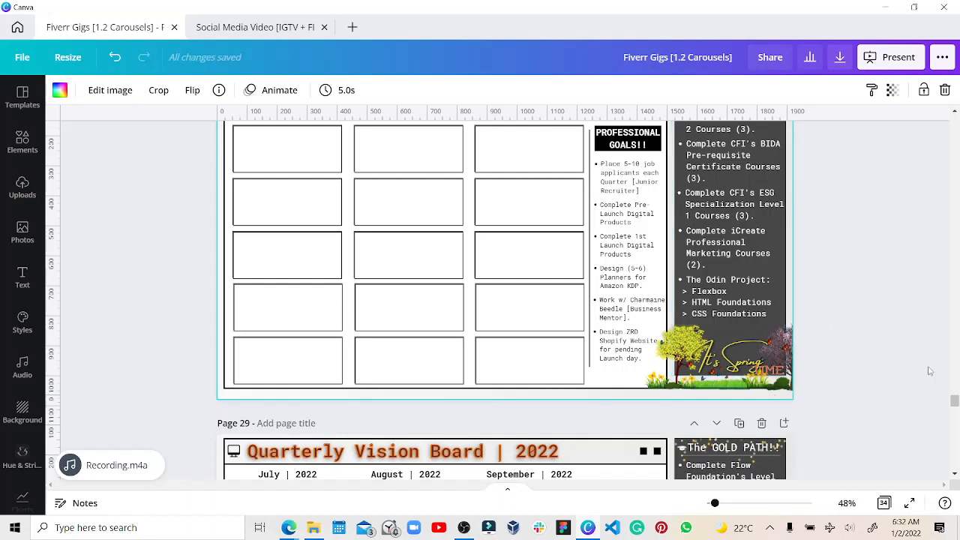
drag(869, 324, 659, 398)
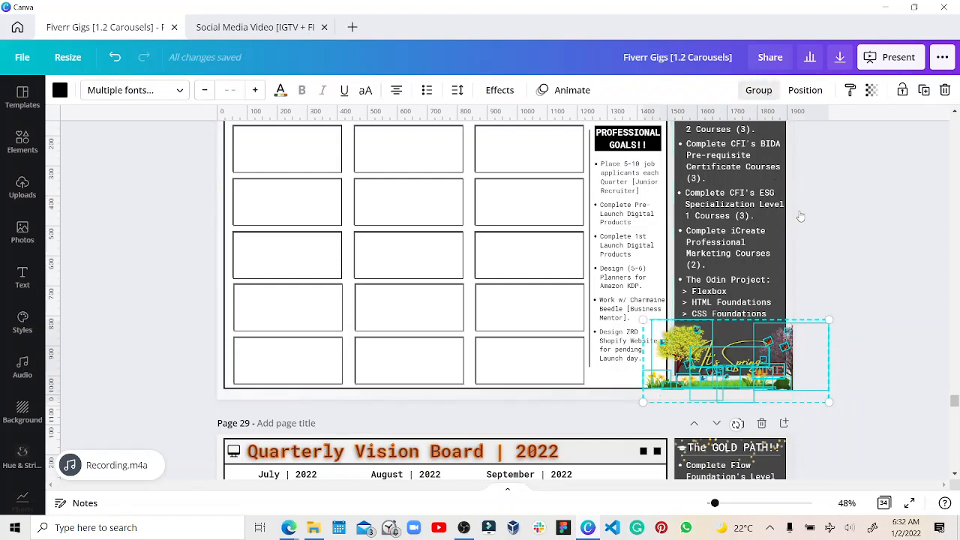
key(ctrl+g)
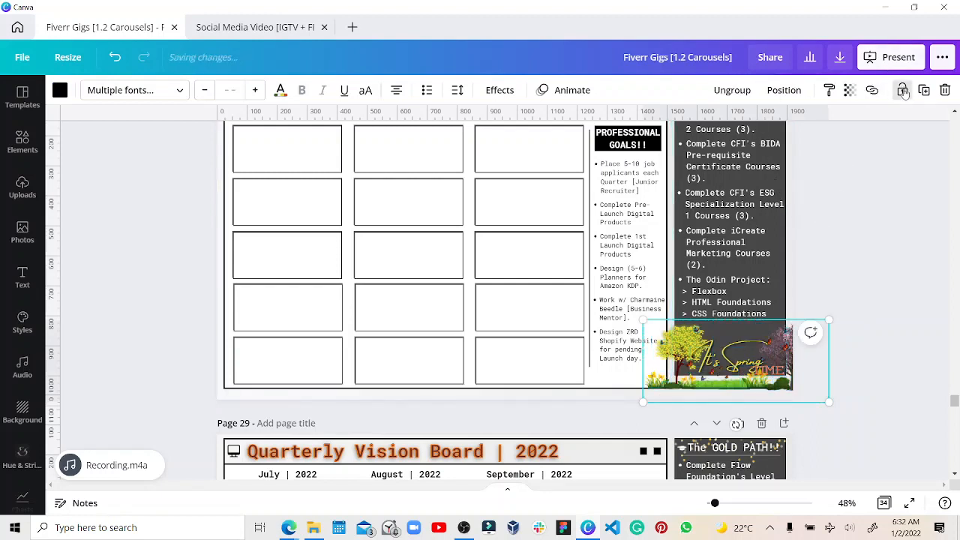
click(903, 91)
Open the download settings for the design and choose PNG as the file type
scroll(841, 281, down, 1)
scroll(841, 280, down, 1)
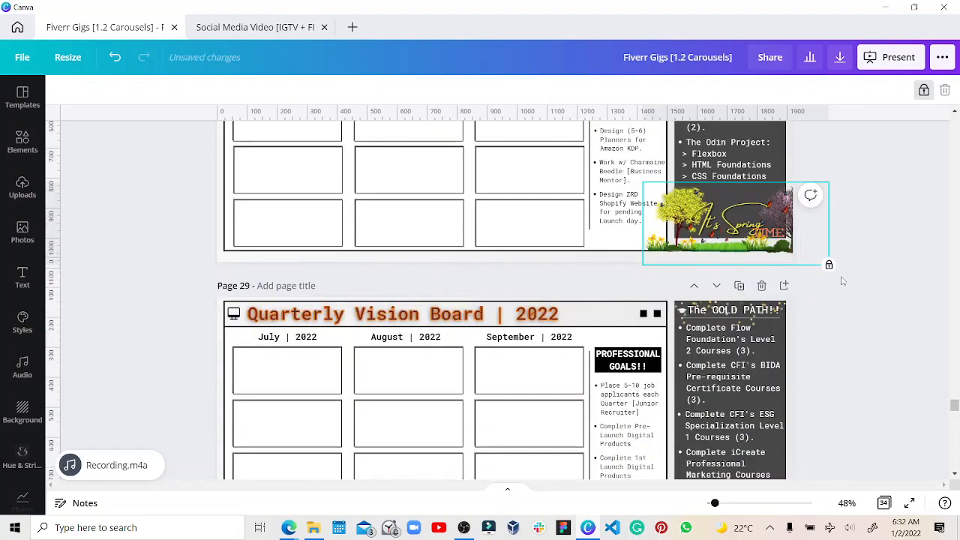
scroll(841, 280, up, 5)
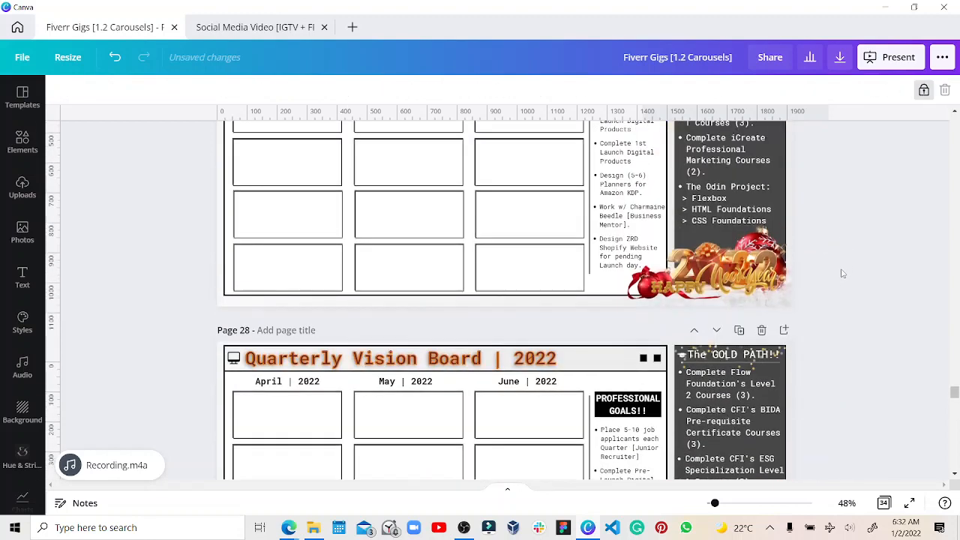
scroll(841, 273, down, 5)
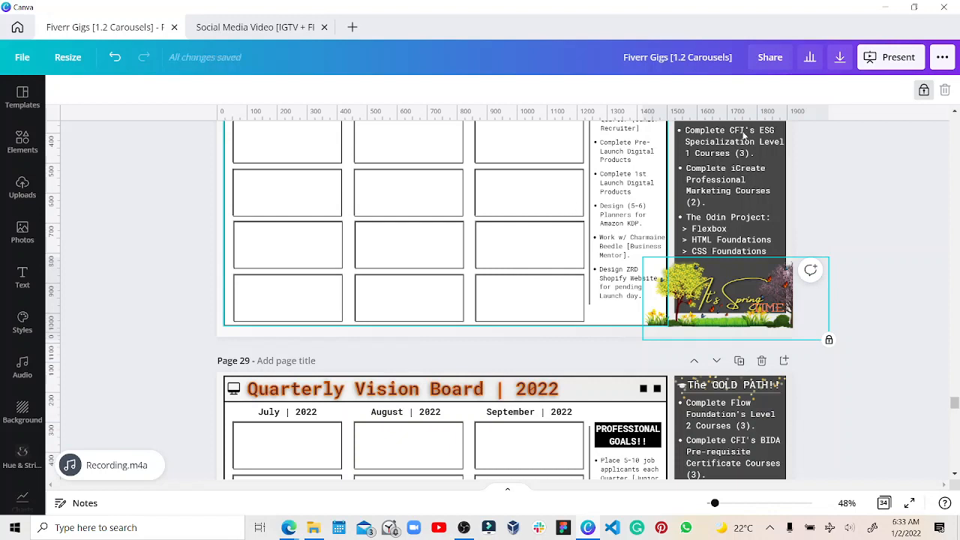
click(841, 57)
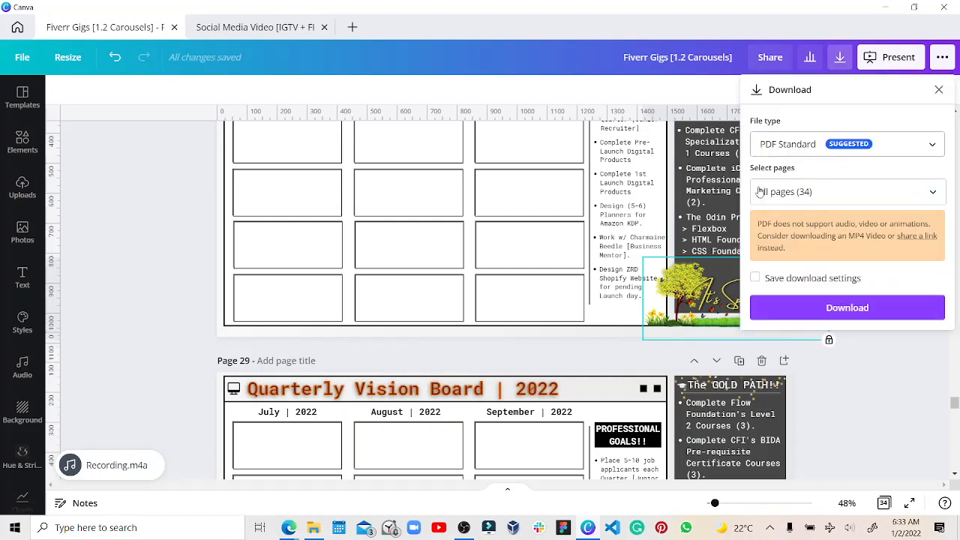
click(824, 144)
click(794, 71)
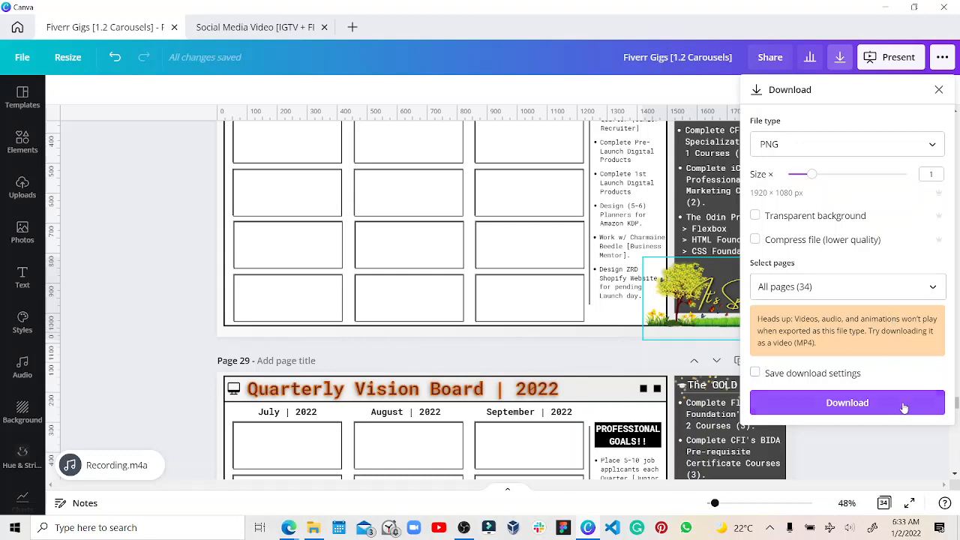
Limit the export to page 28 only and download it
click(859, 294)
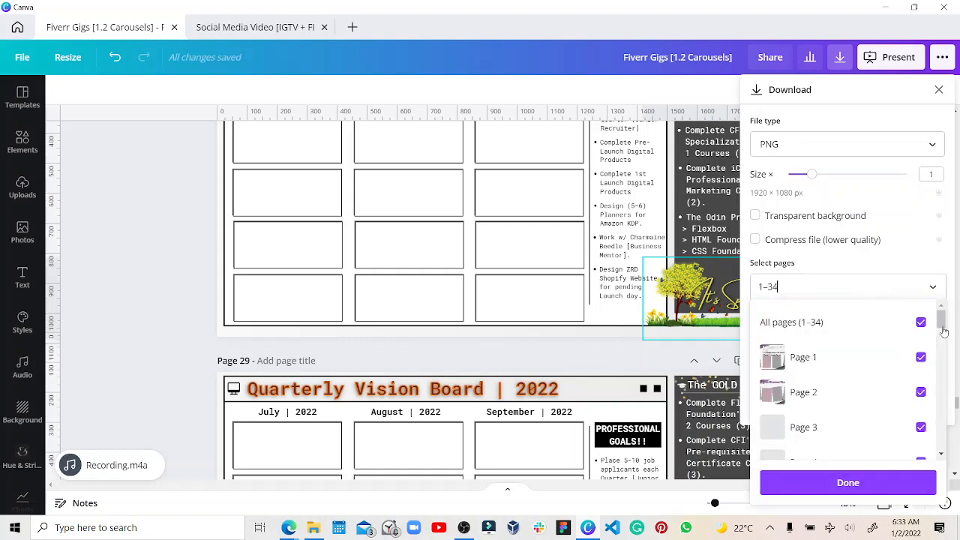
click(921, 322)
drag(941, 319, 936, 452)
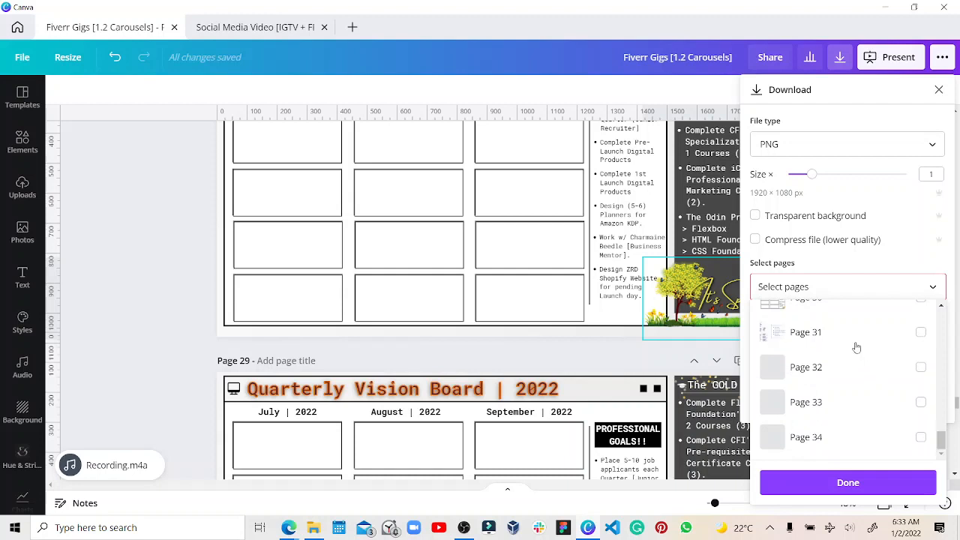
scroll(856, 347, up, 3)
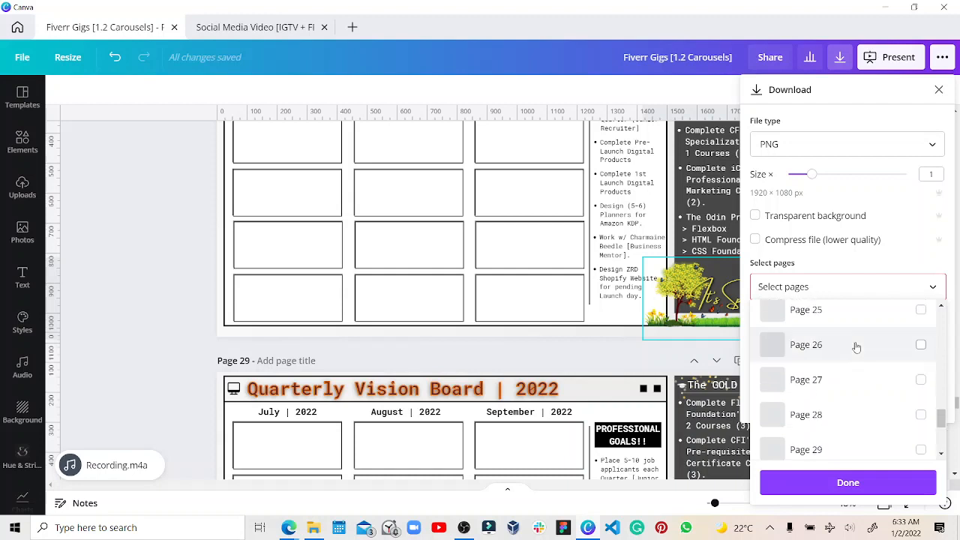
scroll(850, 358, down, 2)
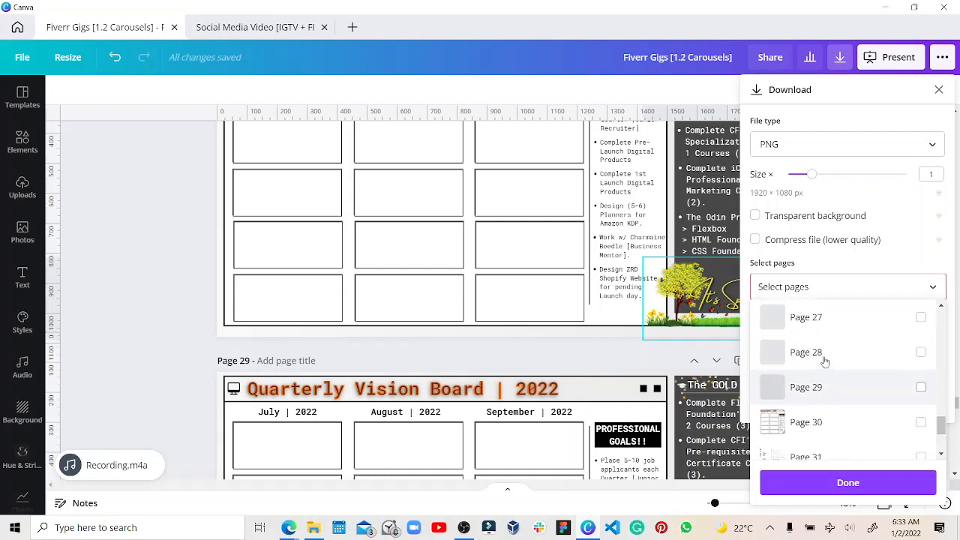
click(824, 361)
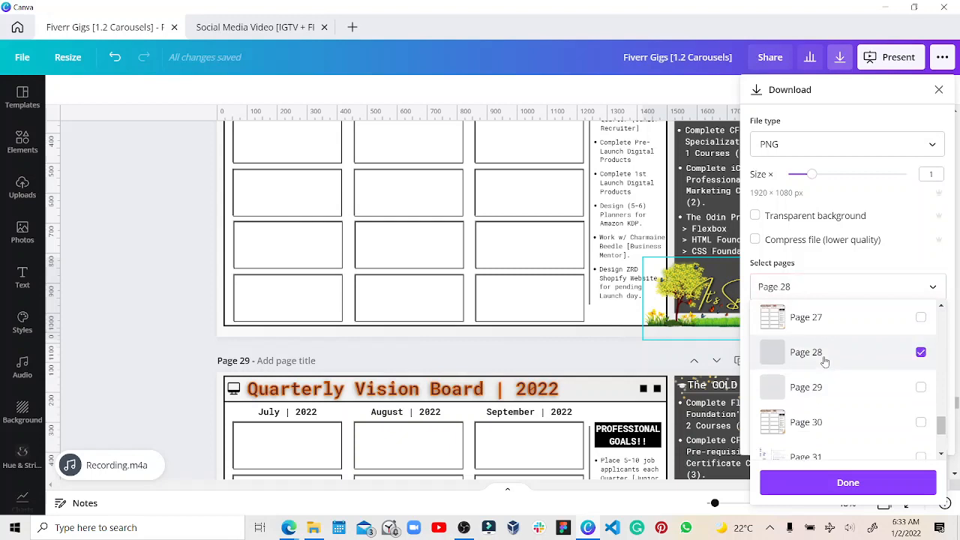
click(848, 483)
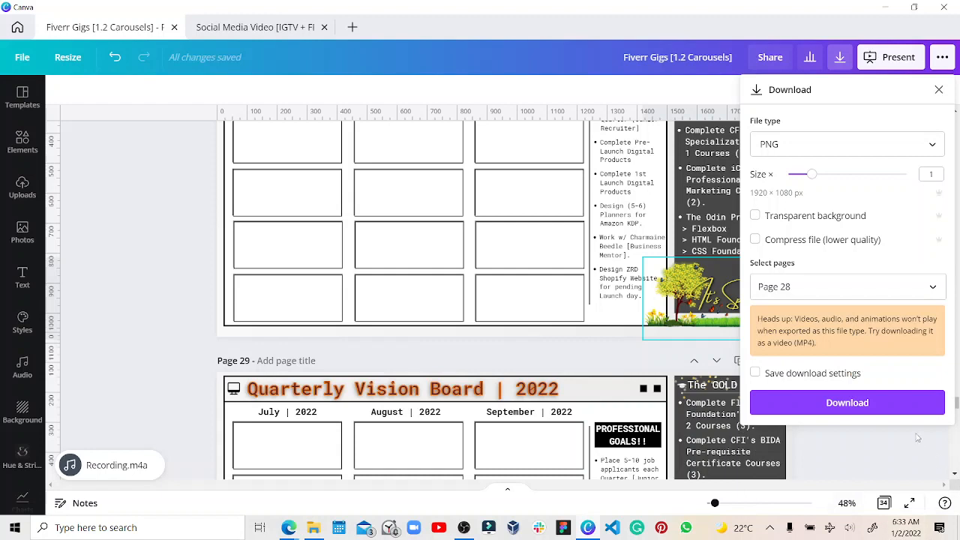
click(902, 411)
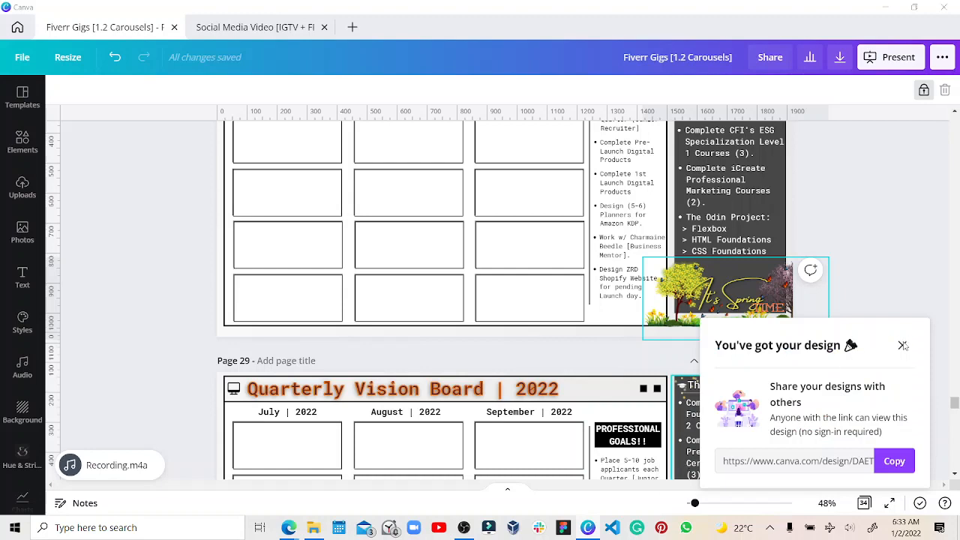
Select the front layer of the Quarterly Vision Board title on page 28 and send it backward
click(415, 294)
scroll(551, 225, up, 4)
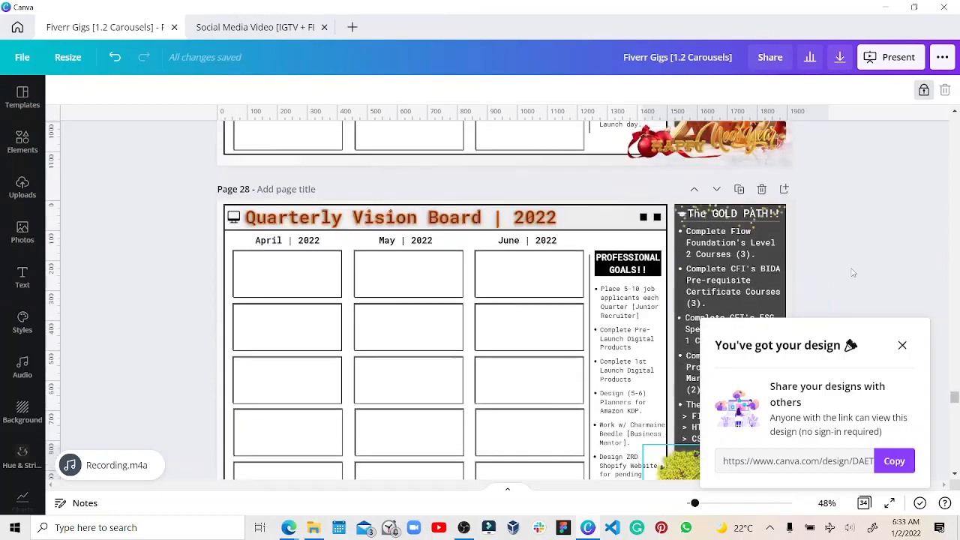
click(546, 222)
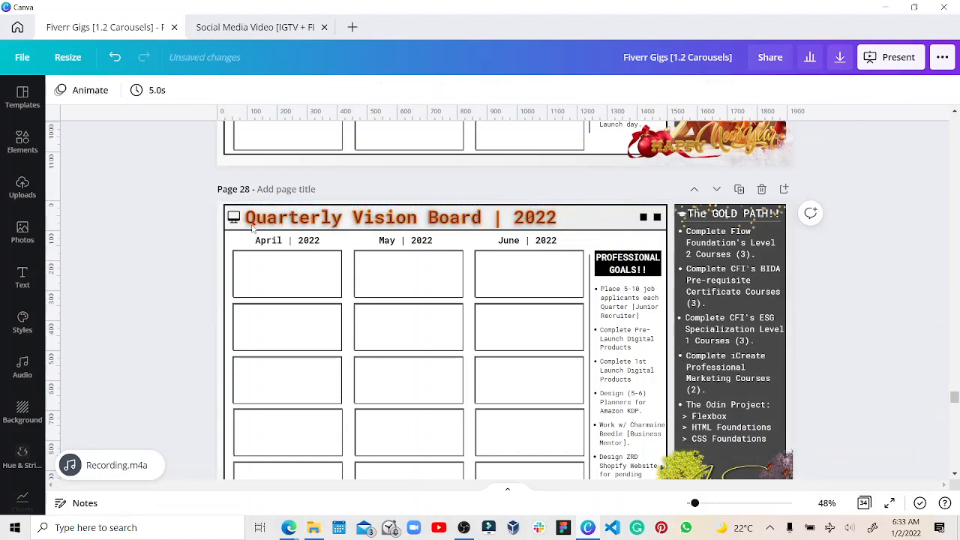
click(276, 219)
right_click(279, 219)
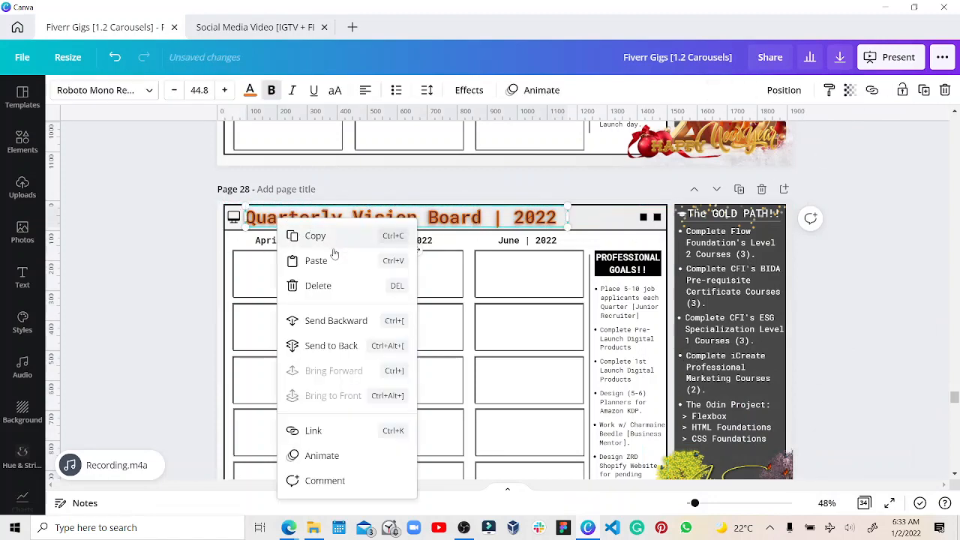
click(327, 320)
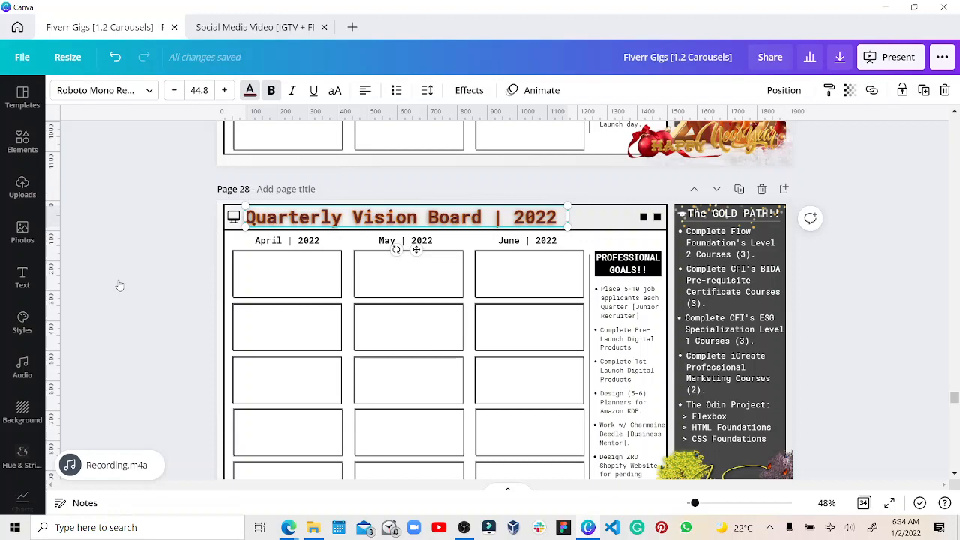
Recolour the dark brown layer of page 28's title yellow and send that layer backward
scroll(119, 285, down, 5)
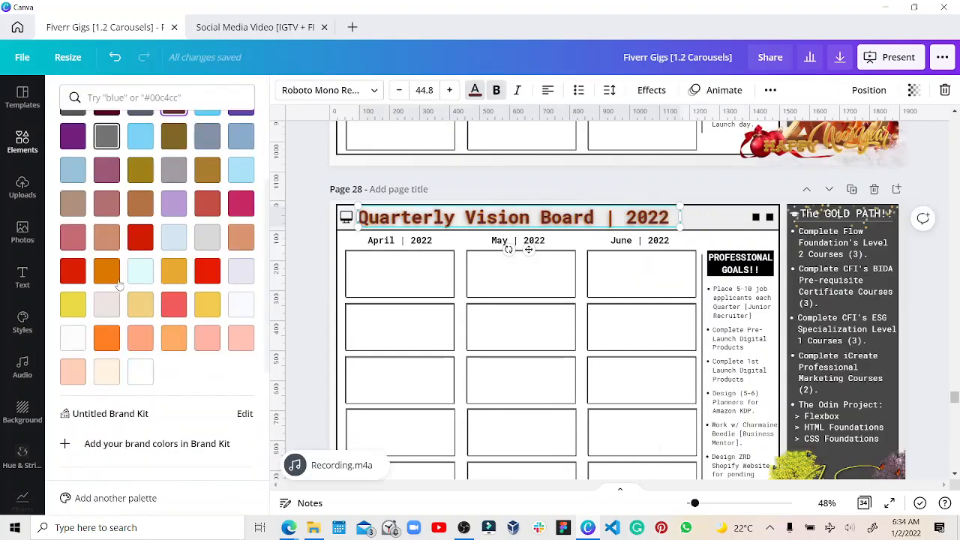
scroll(135, 274, up, 1)
click(135, 276)
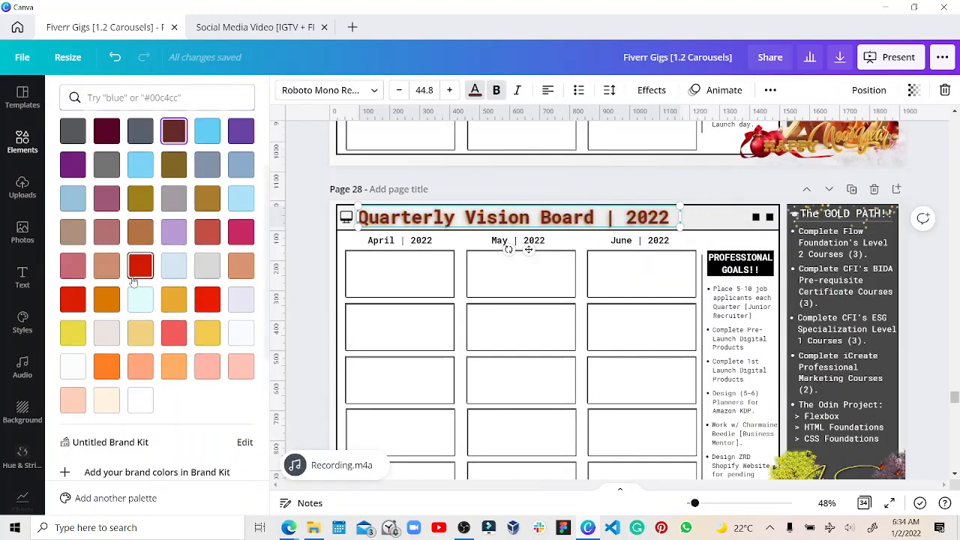
right_click(429, 222)
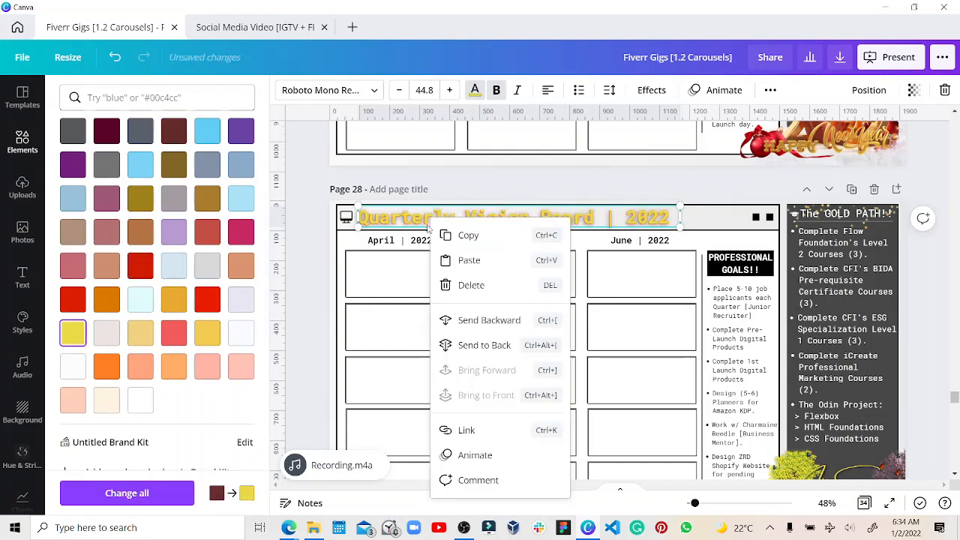
click(467, 318)
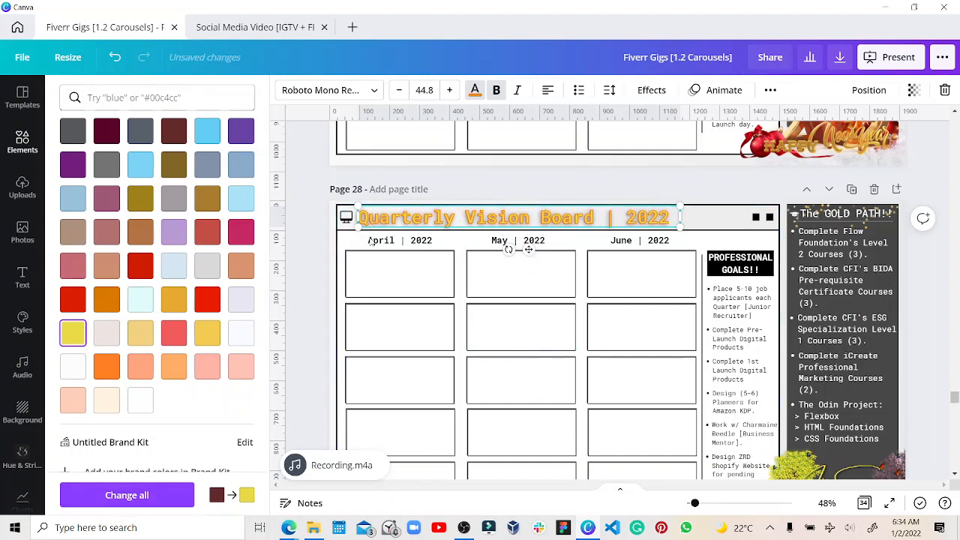
Try moving the title's orange outline layer down over the month headings and colouring it black, and undo both changes
drag(367, 220, 365, 242)
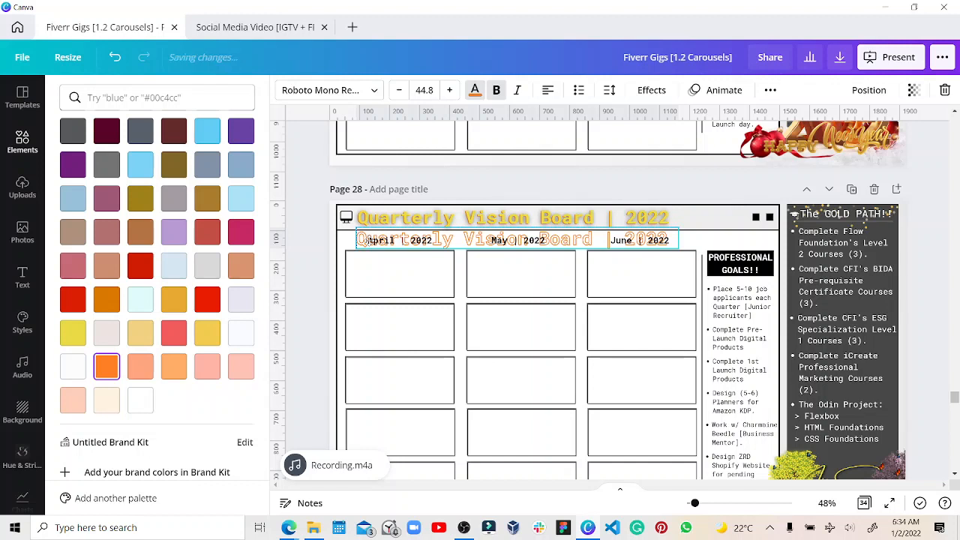
scroll(154, 235, up, 3)
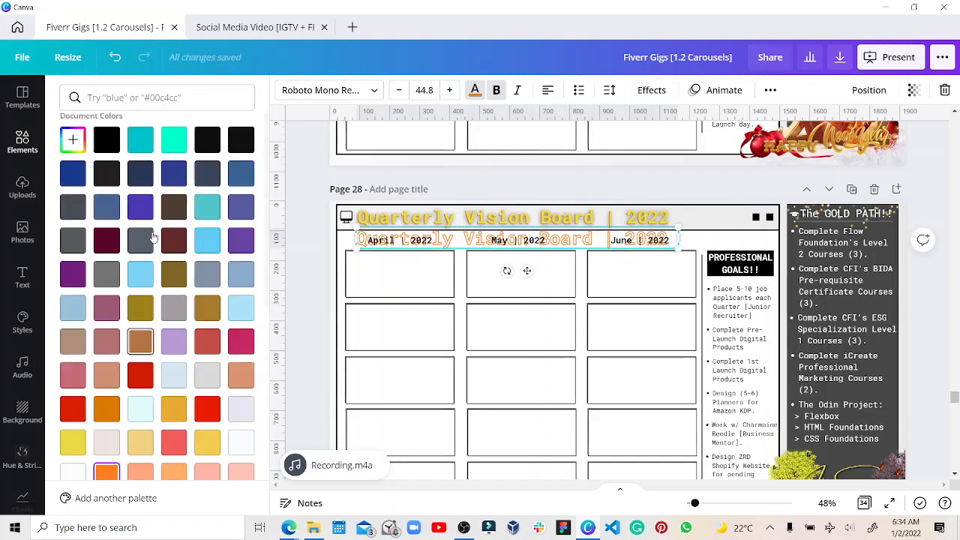
click(106, 157)
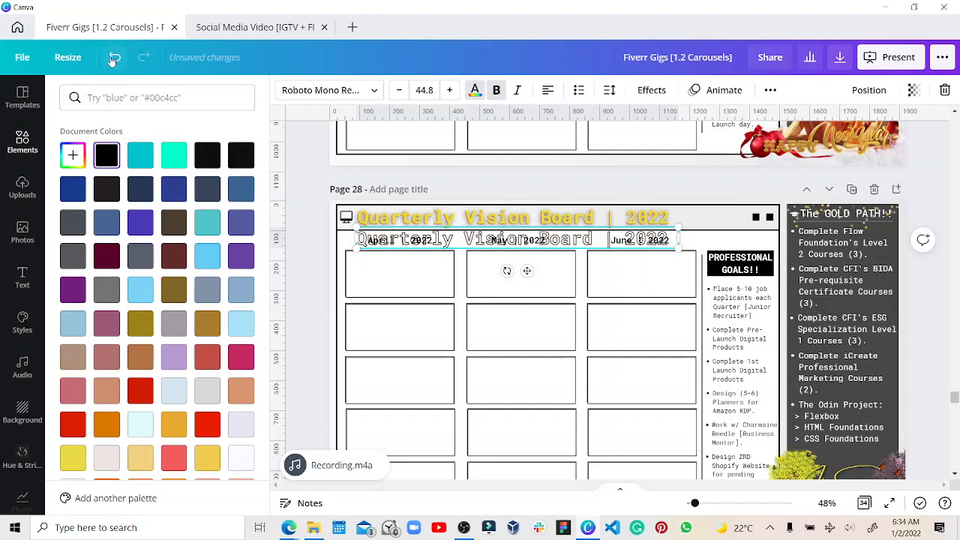
key(ctrl+z)
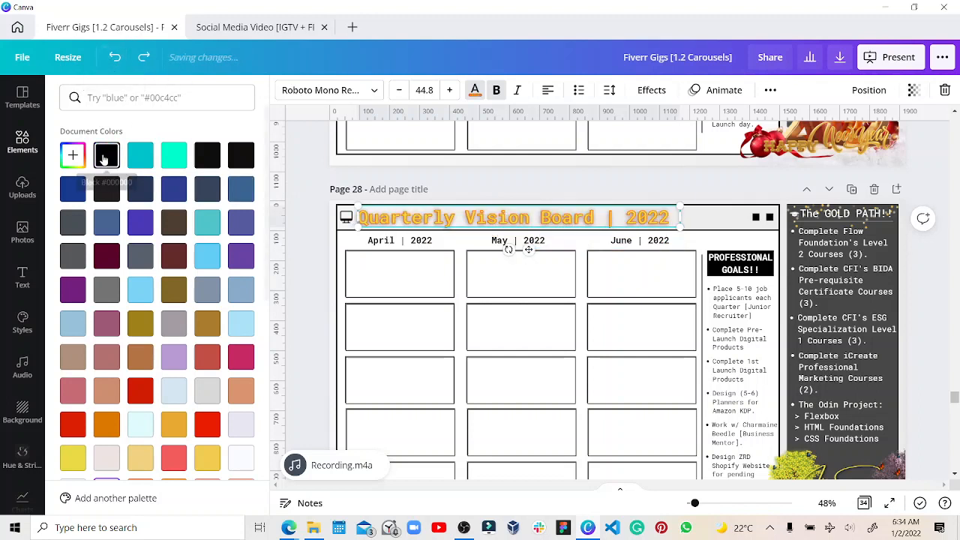
Colour the orange outline layer of page 28's title black (#000000) and close the colour choices
click(107, 157)
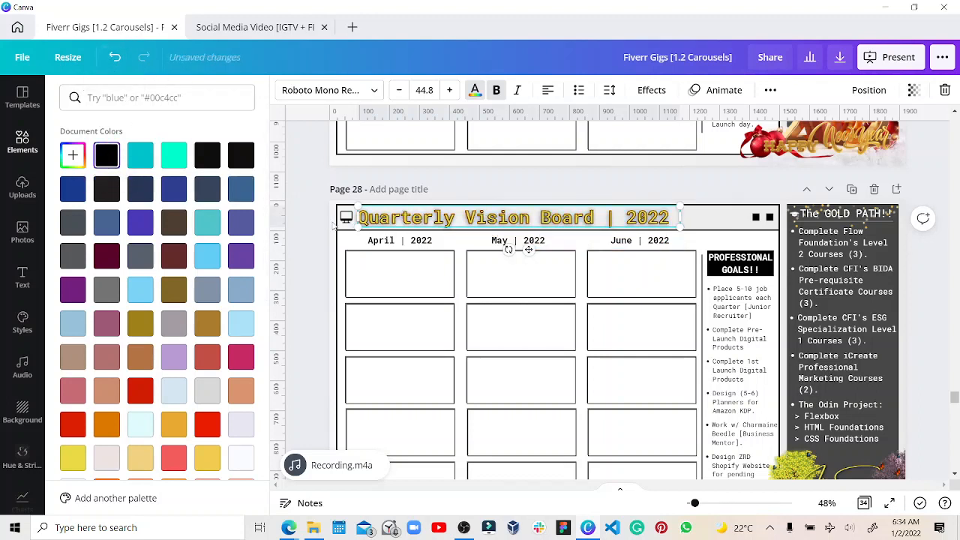
key(Escape)
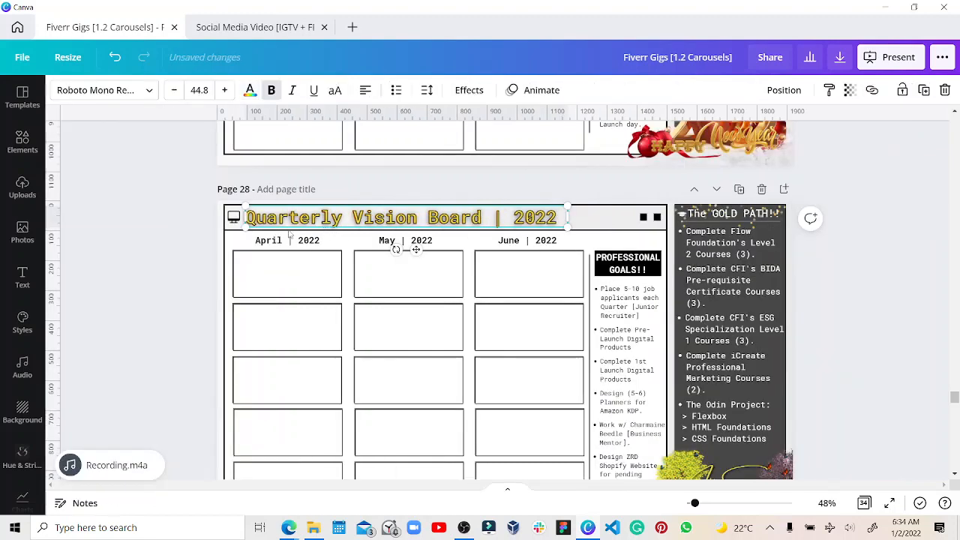
Group all the elements of page 28's main vision board panel and lock the group
click(219, 227)
drag(191, 210, 658, 485)
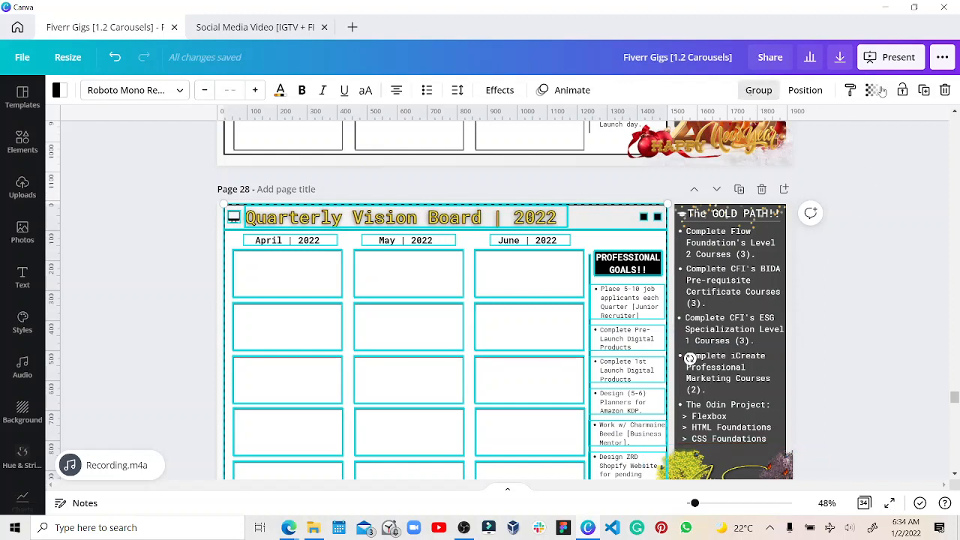
key(ctrl+g)
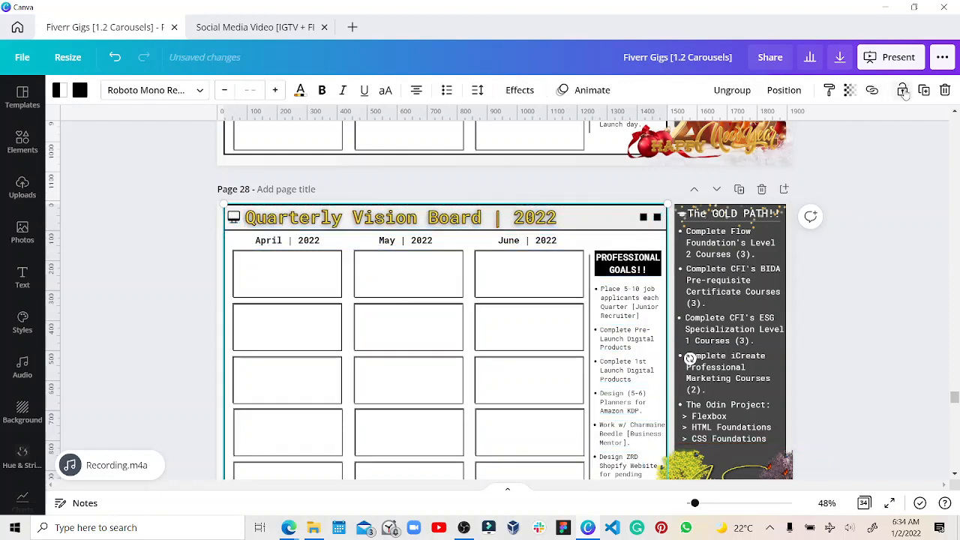
click(555, 283)
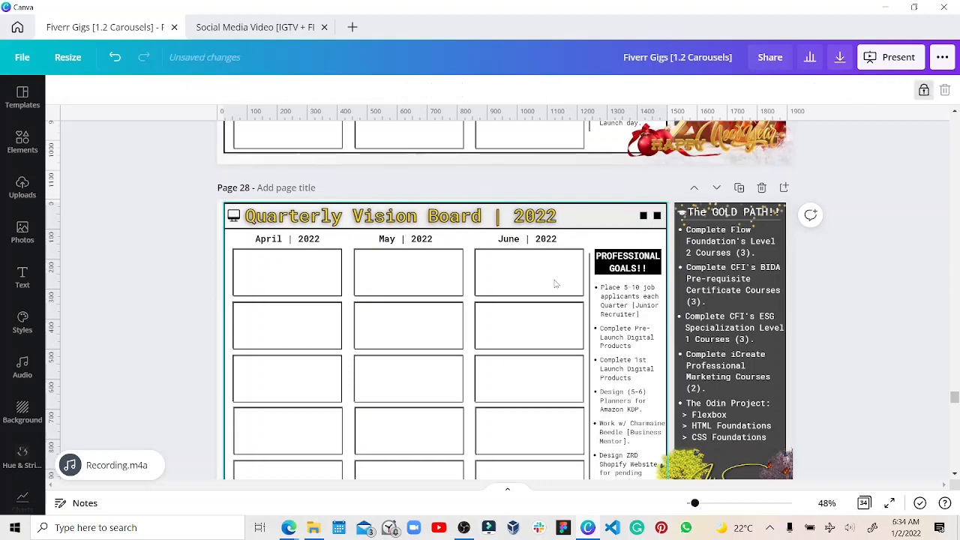
Unlock the main vision board group on page 29 and ungroup its elements
scroll(555, 283, down, 5)
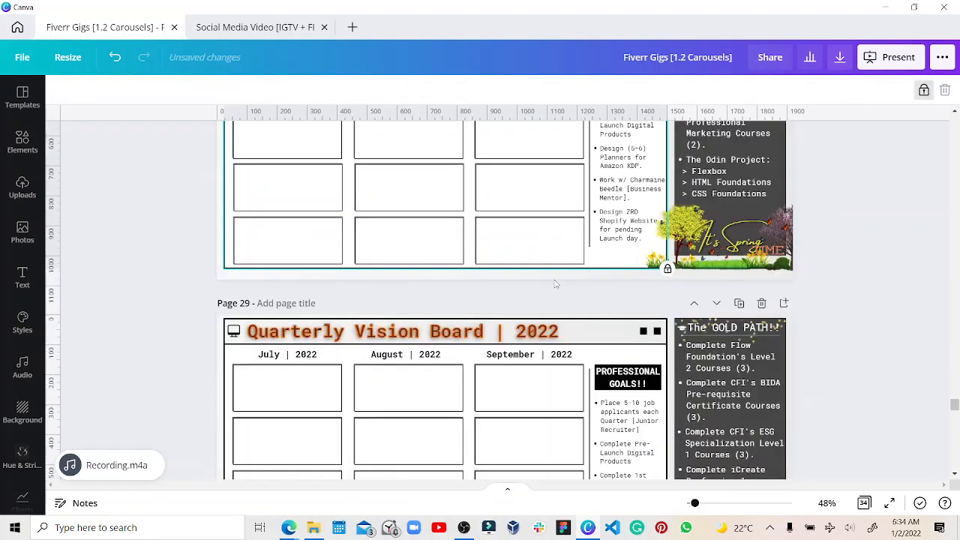
scroll(555, 283, down, 5)
scroll(555, 284, up, 2)
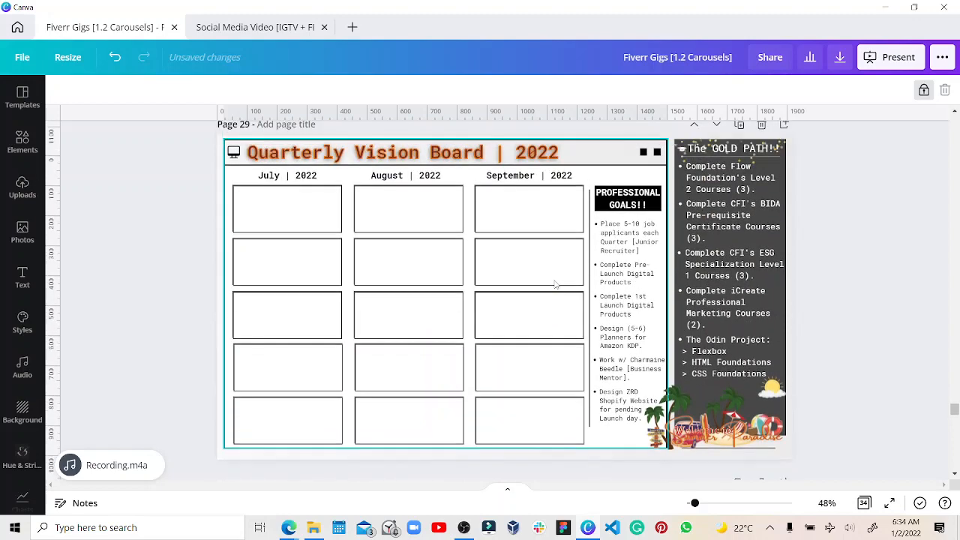
scroll(554, 283, up, 1)
scroll(555, 283, down, 4)
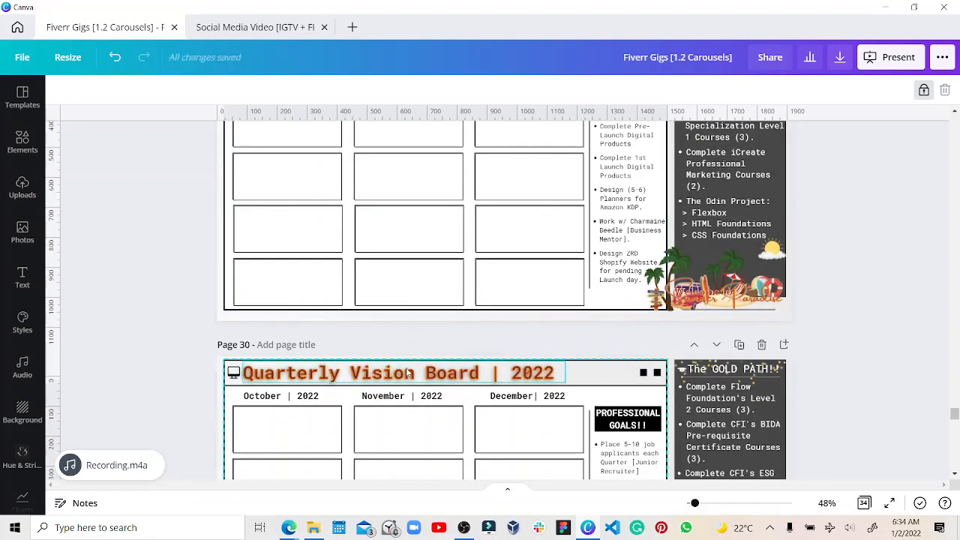
scroll(452, 266, down, 4)
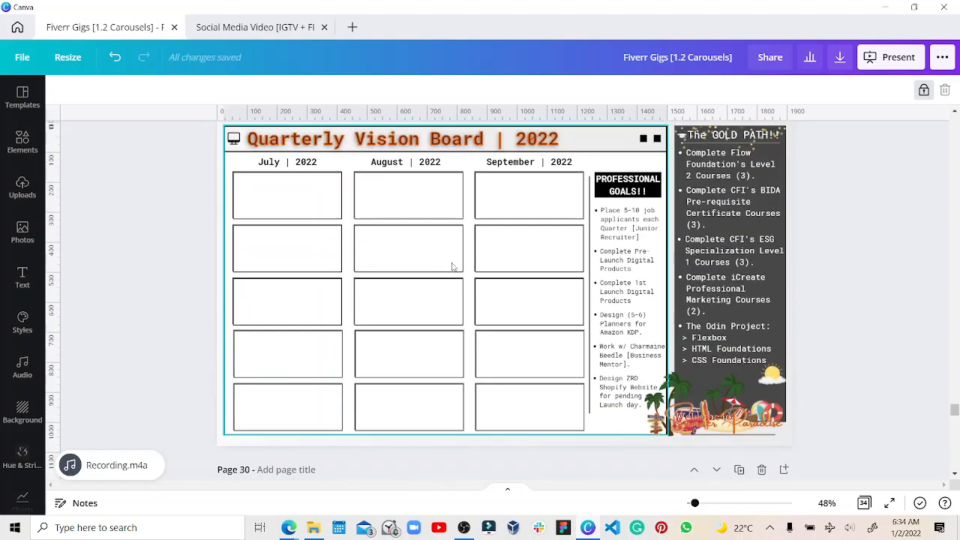
click(449, 140)
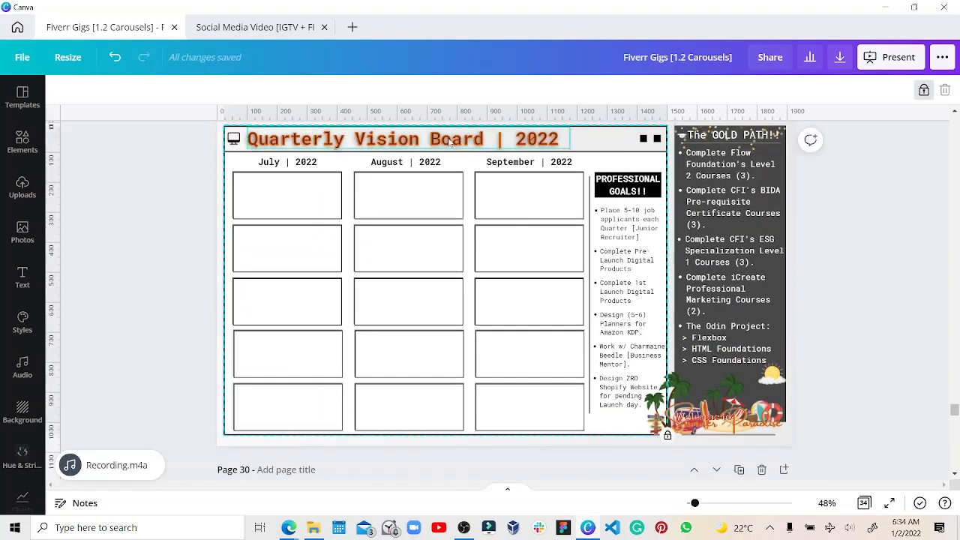
click(924, 90)
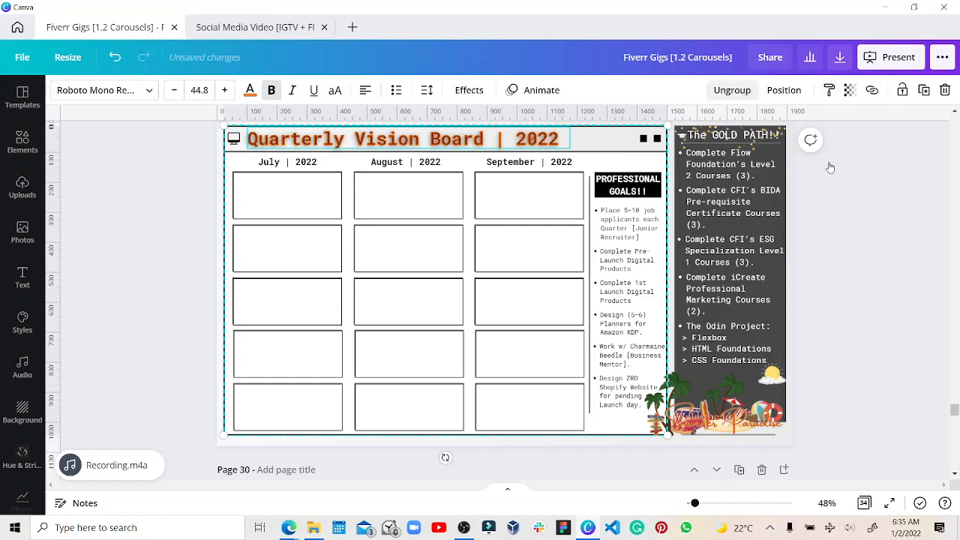
click(190, 141)
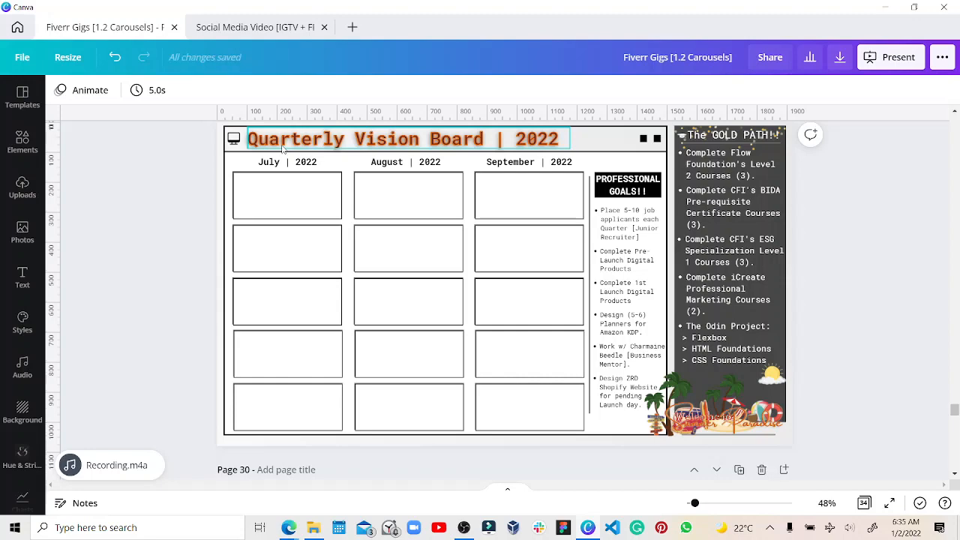
Recolour the outline layer of page 29's Quarterly Vision Board title light orange
click(293, 142)
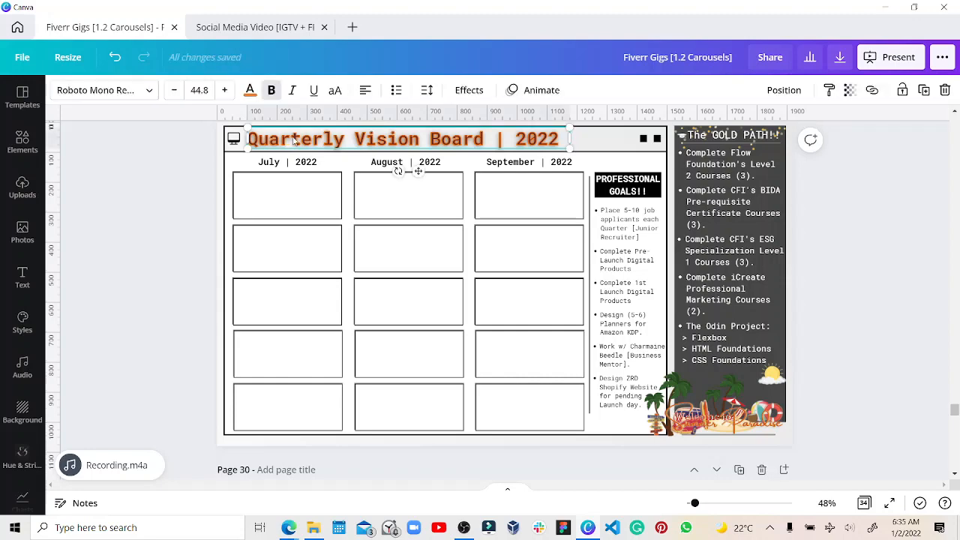
click(250, 95)
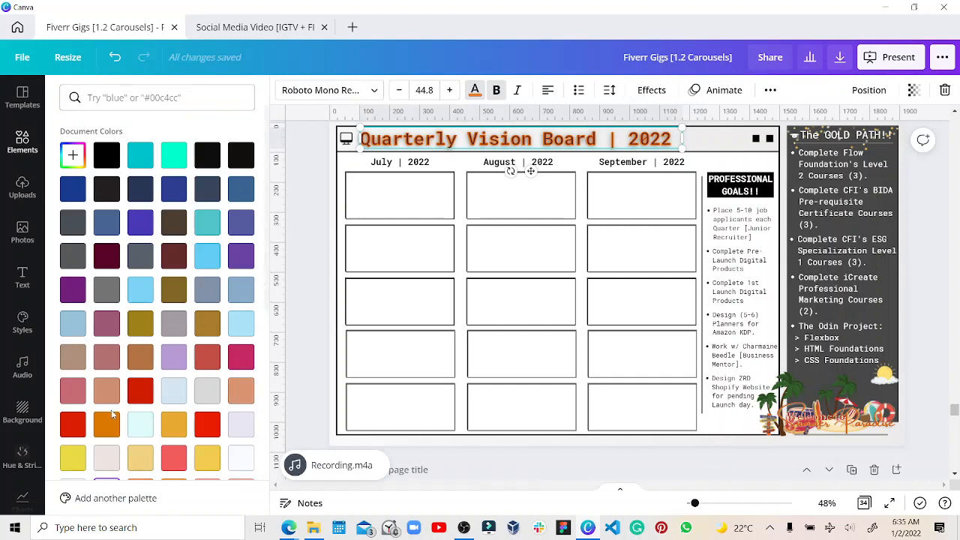
click(241, 390)
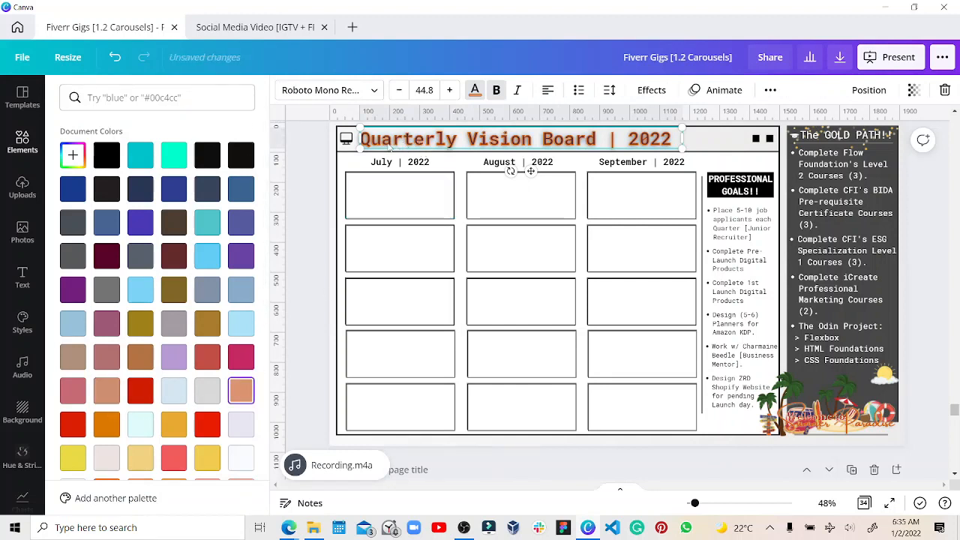
click(348, 152)
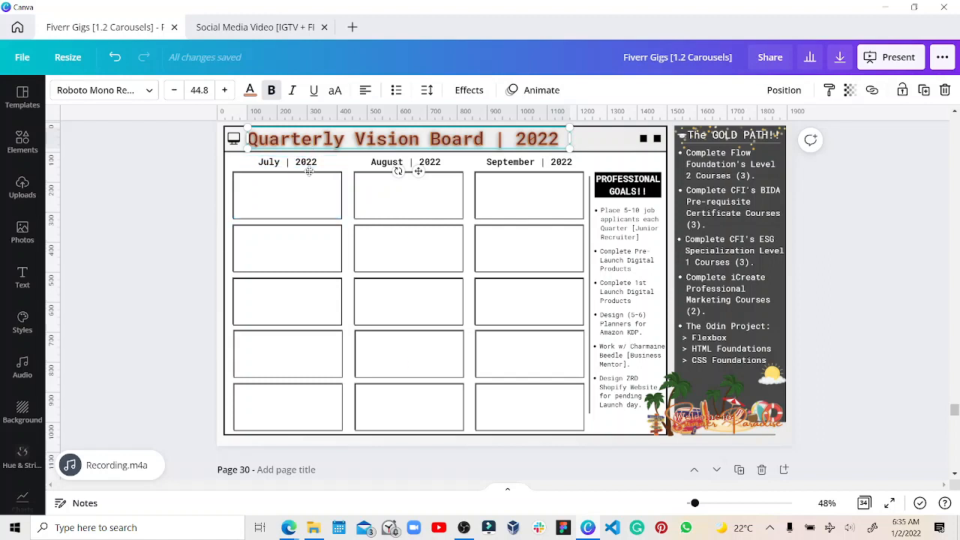
Move the title's outline layer down over page 29's month headings and send the title's dark brown layer backward
drag(309, 172, 305, 141)
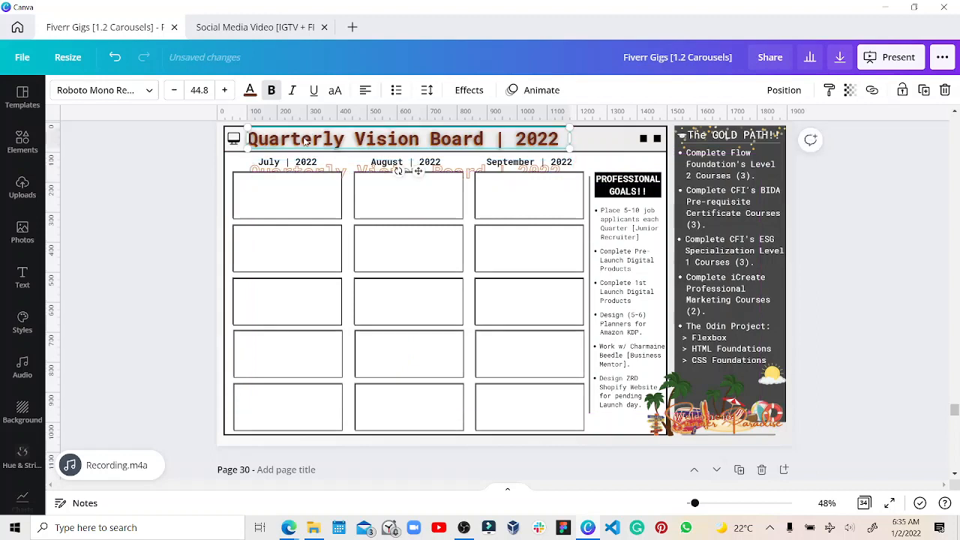
right_click(304, 141)
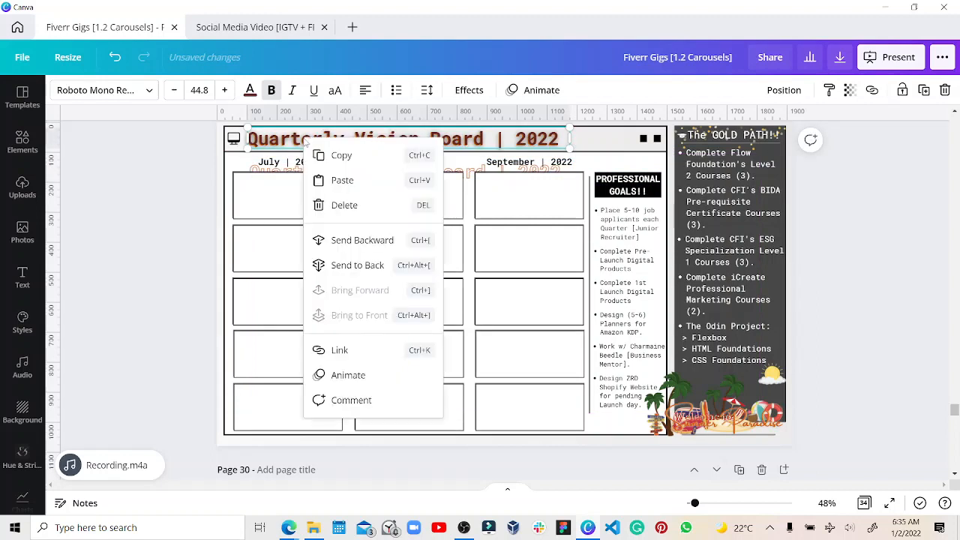
click(251, 93)
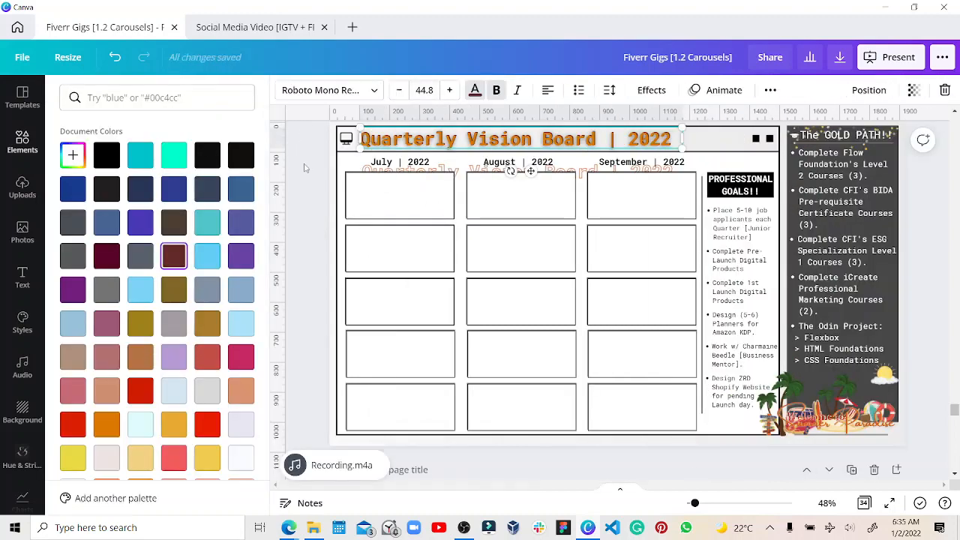
Recolour the orange layer of page 29's title dark brown and send it backward
click(305, 168)
click(305, 144)
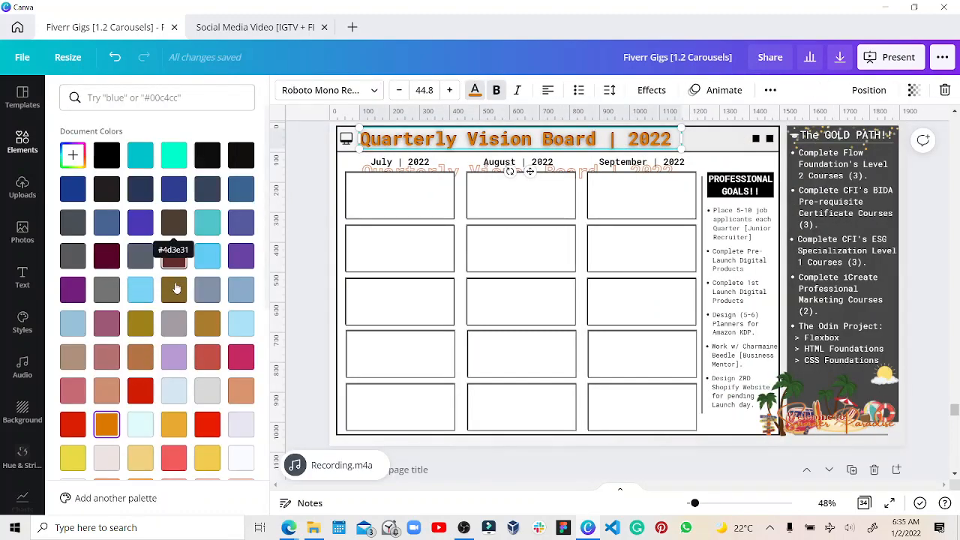
click(173, 255)
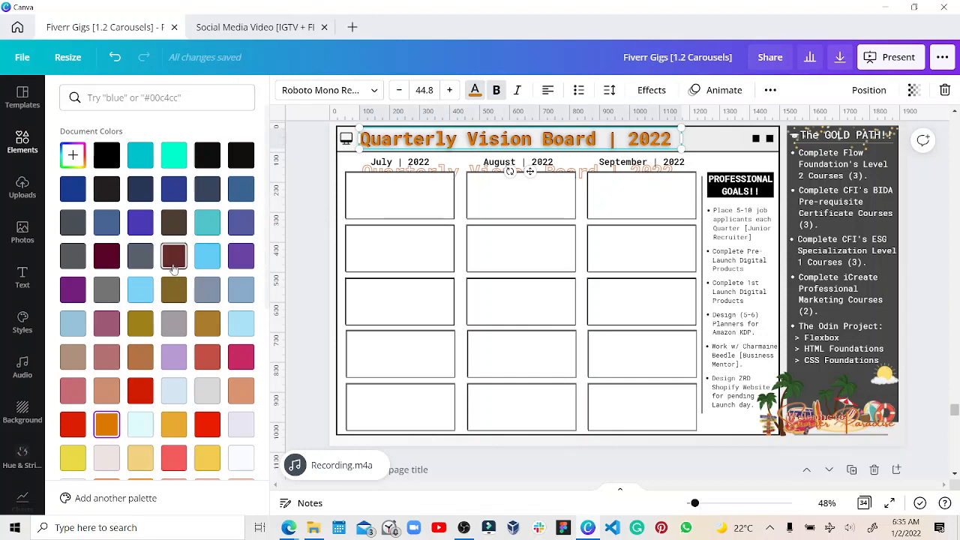
right_click(373, 147)
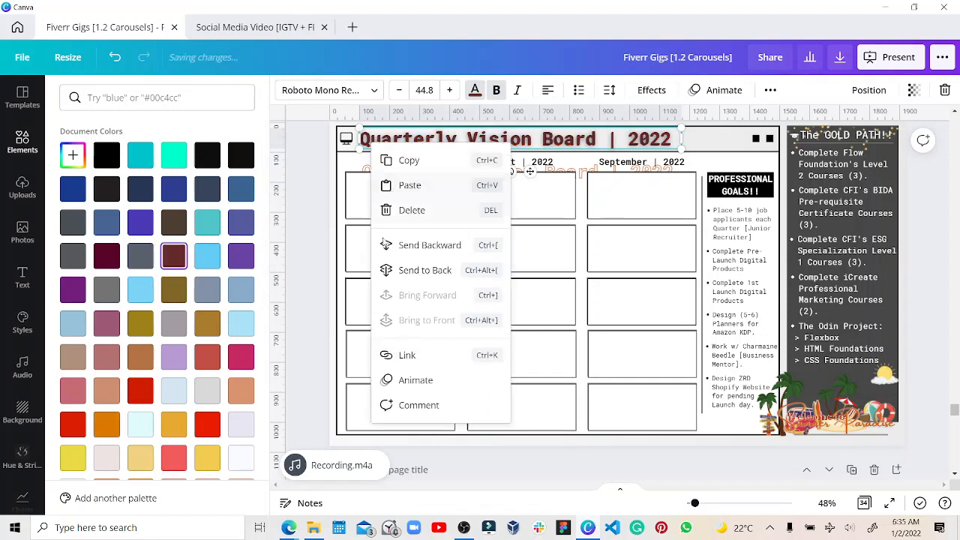
click(385, 250)
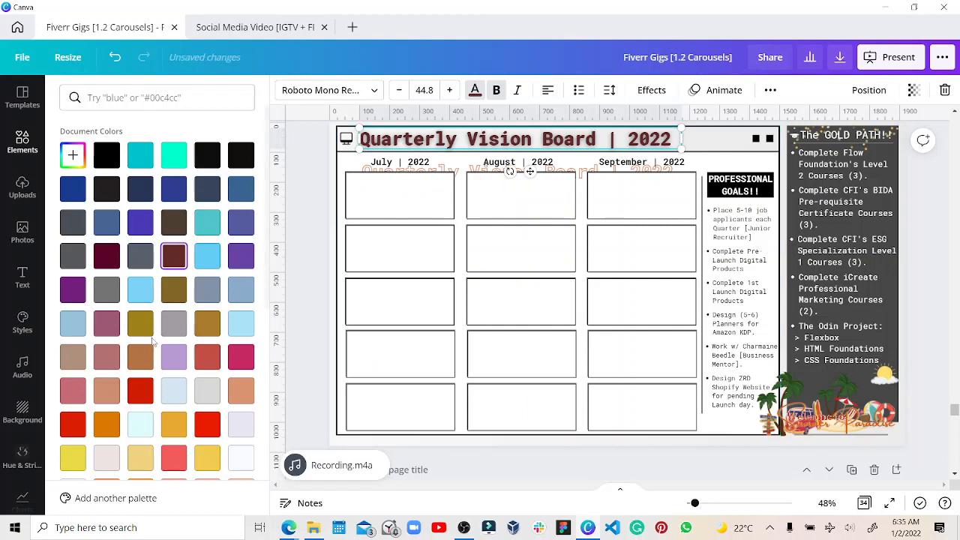
Recolour the selected title layer pale lavender and send the dark brown layer in front of it backward
scroll(174, 321, down, 3)
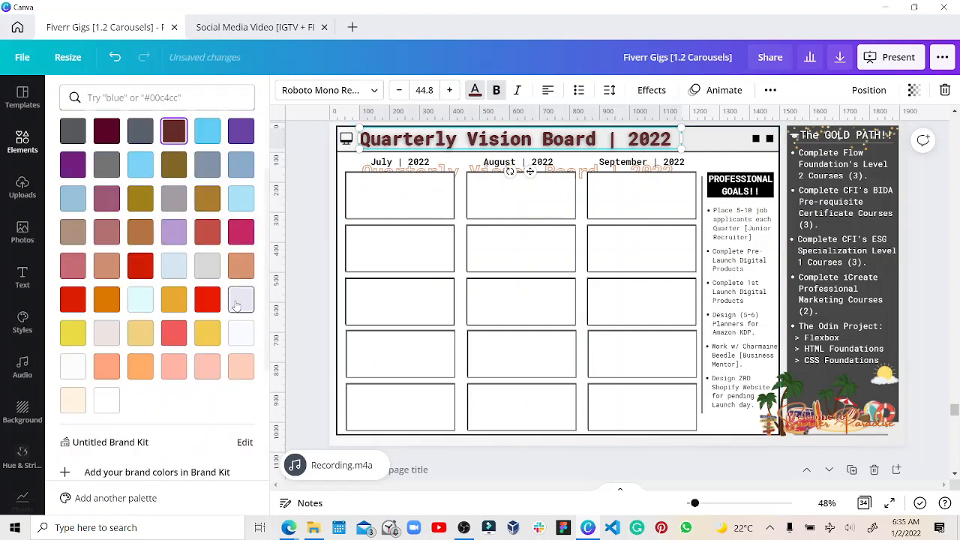
click(238, 299)
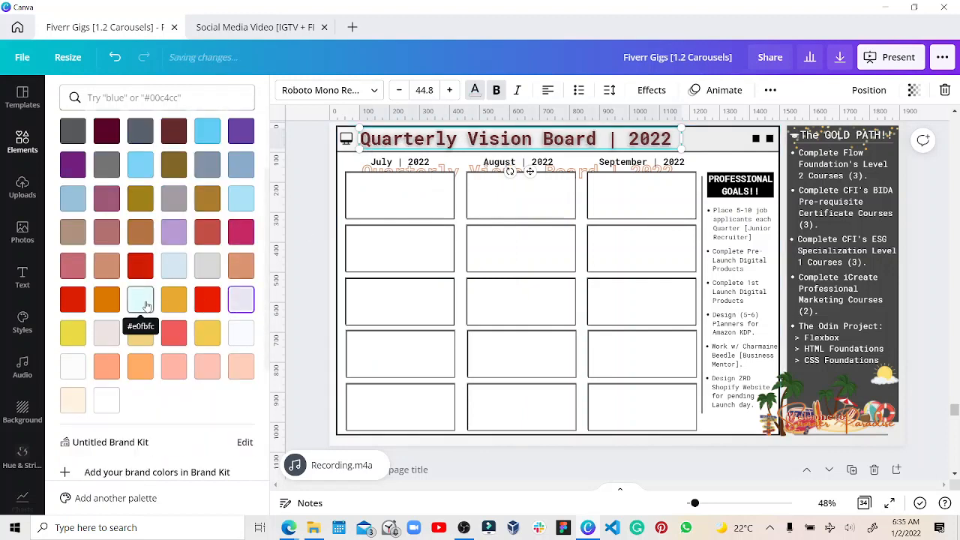
right_click(396, 143)
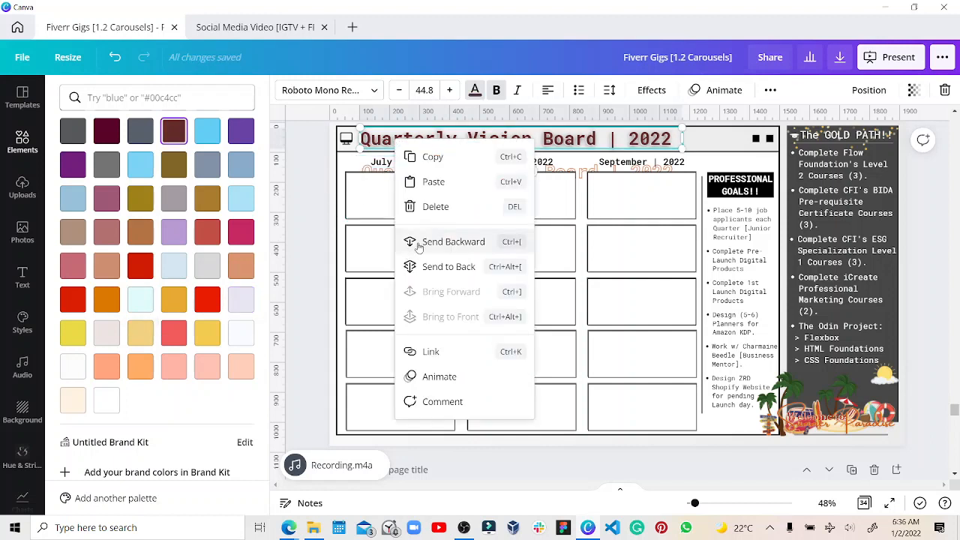
click(380, 174)
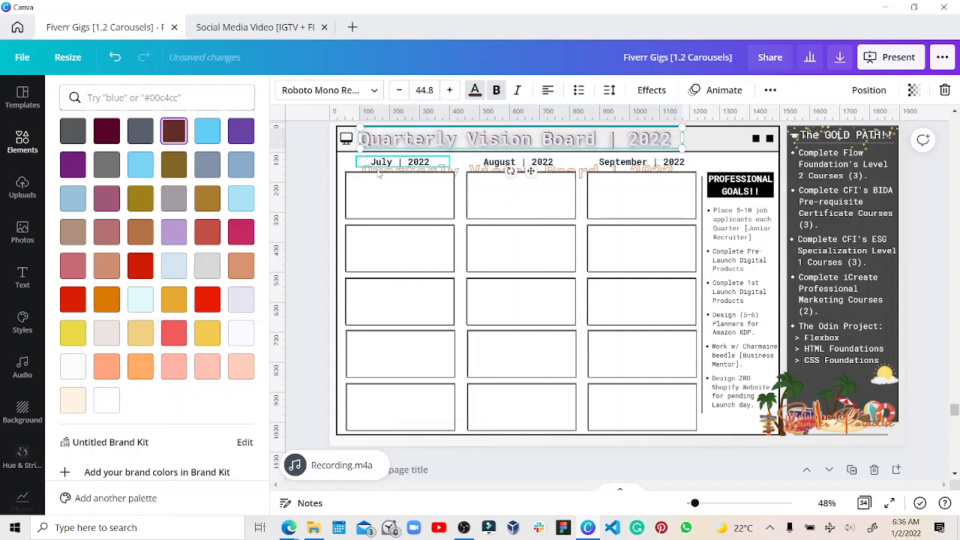
Recolour the light orange outline layer over page 29's month headings dark brown and move it back onto the title
click(473, 175)
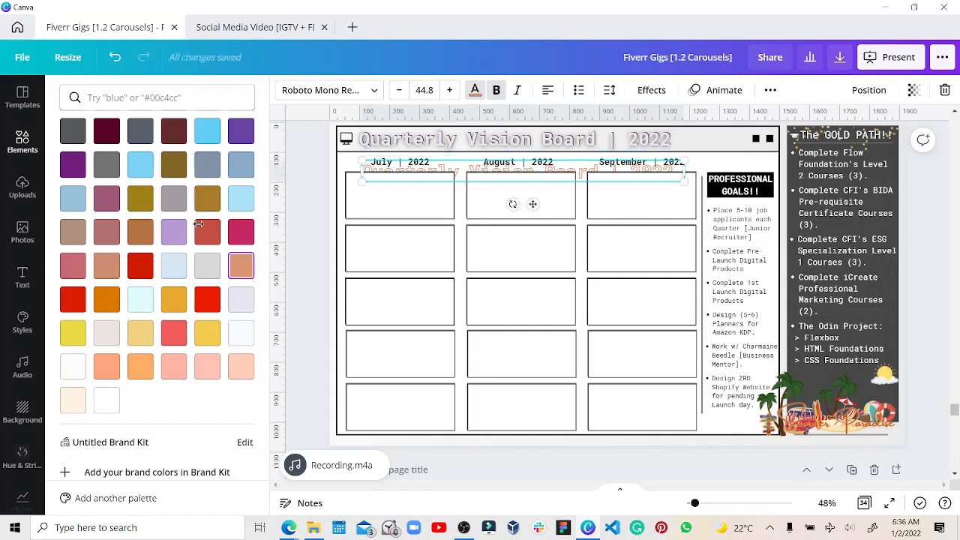
scroll(180, 195, up, 1)
click(174, 197)
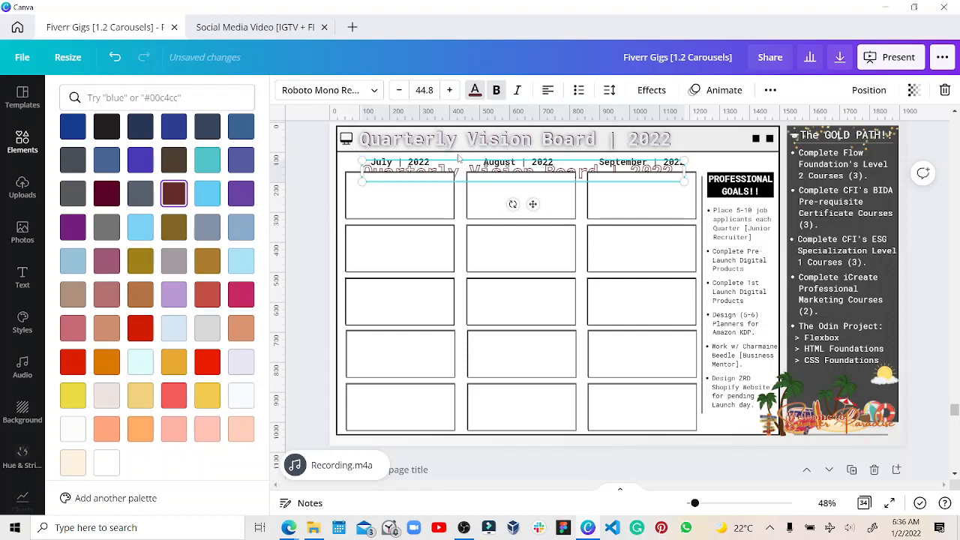
drag(456, 150, 457, 134)
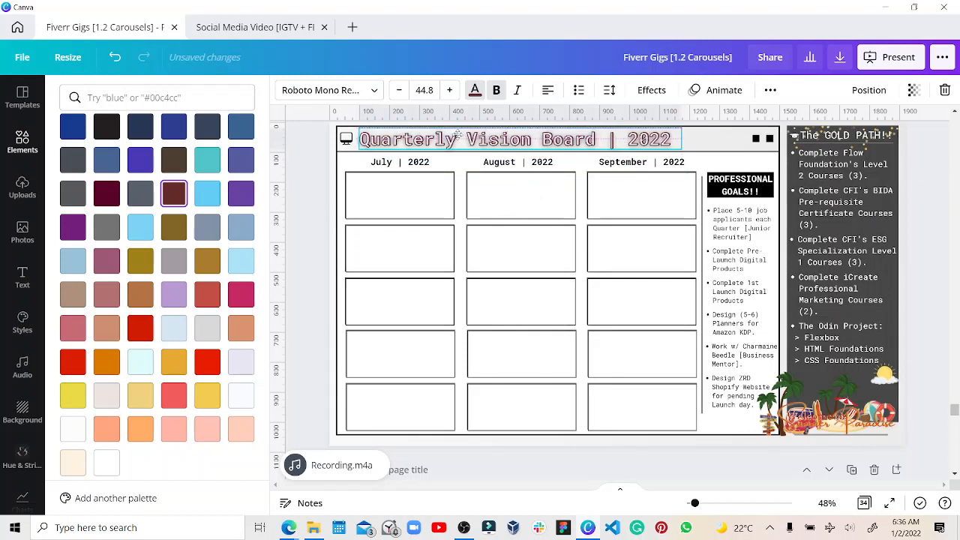
Nudge the outline layer of page 29's title up slightly to align it with the layers behind
click(312, 138)
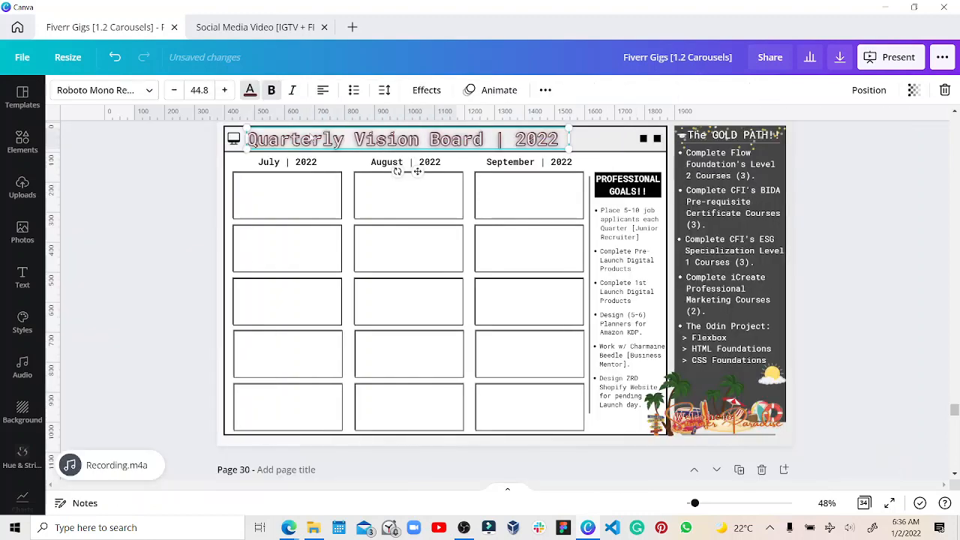
click(213, 147)
click(317, 142)
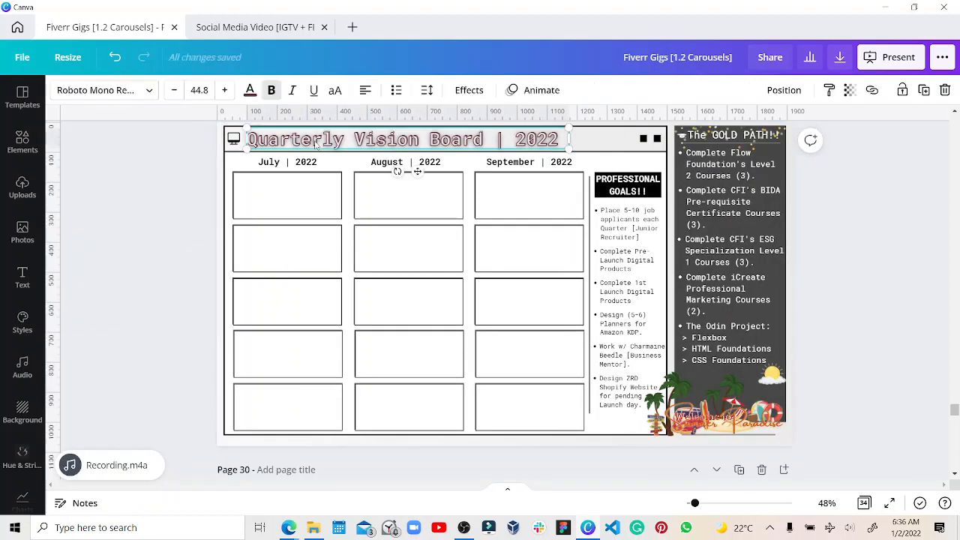
key(Up)
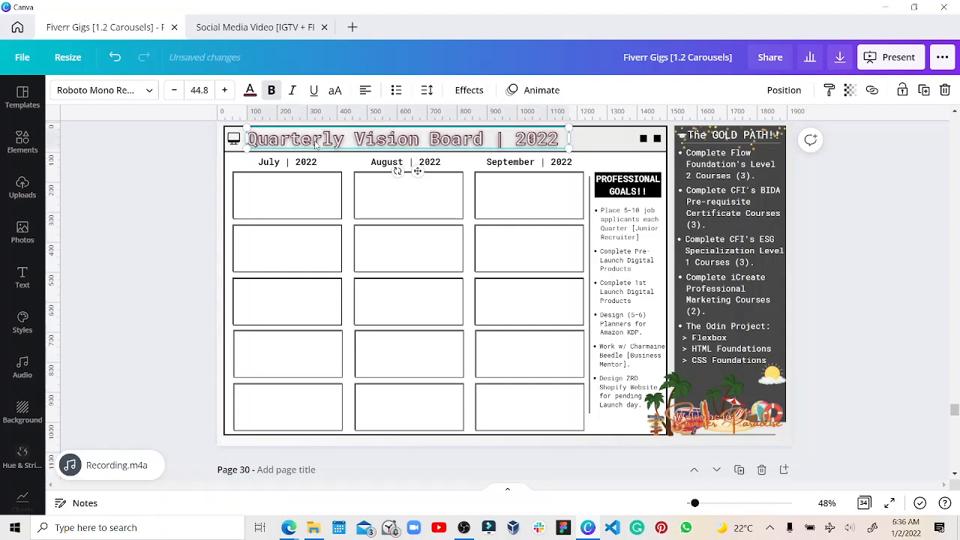
click(211, 146)
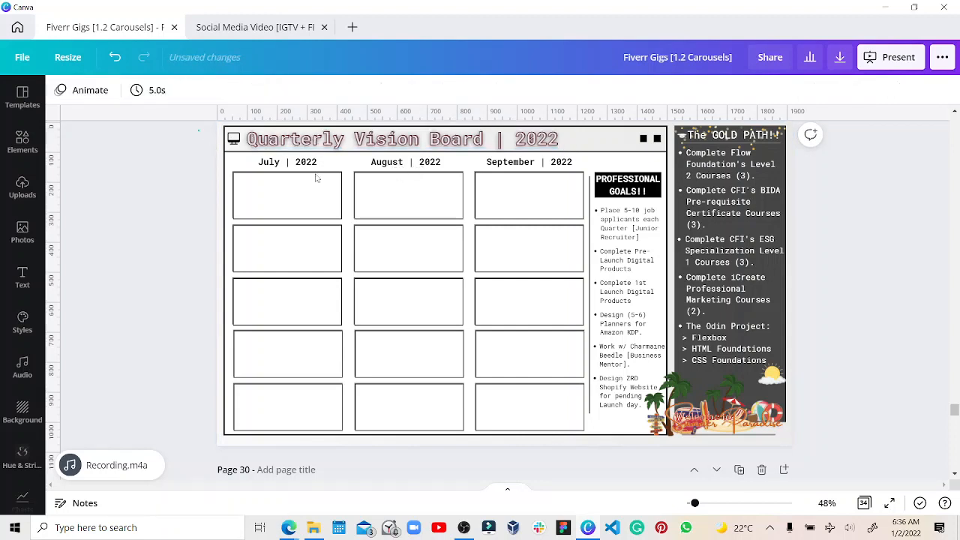
Select the title, frame, month headings, boxes and goals on page 29's main panel and group them
drag(198, 129, 474, 264)
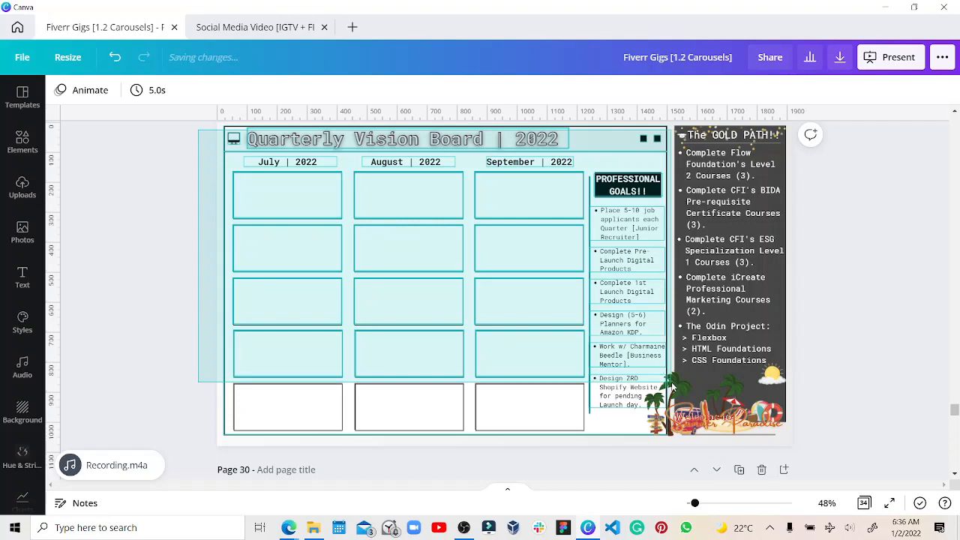
drag(672, 385, 672, 384)
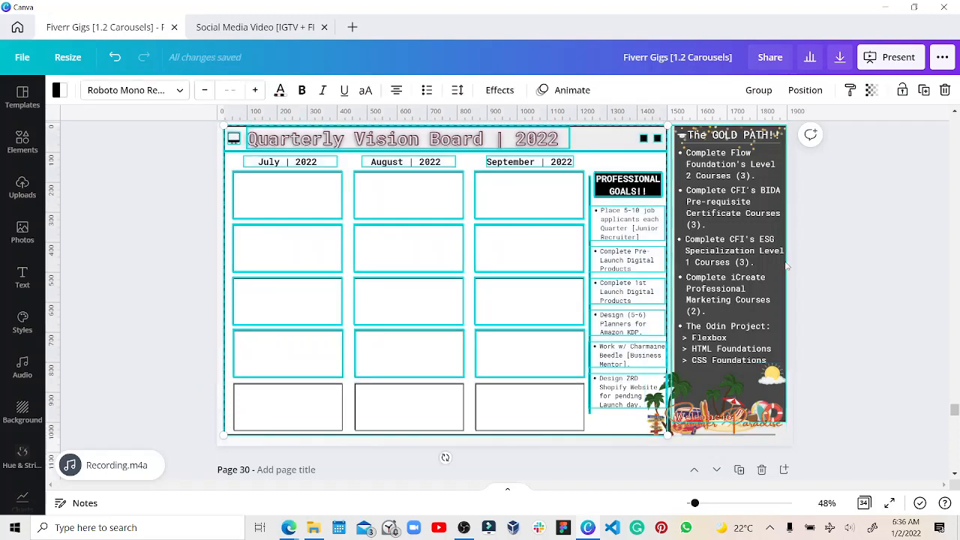
click(757, 90)
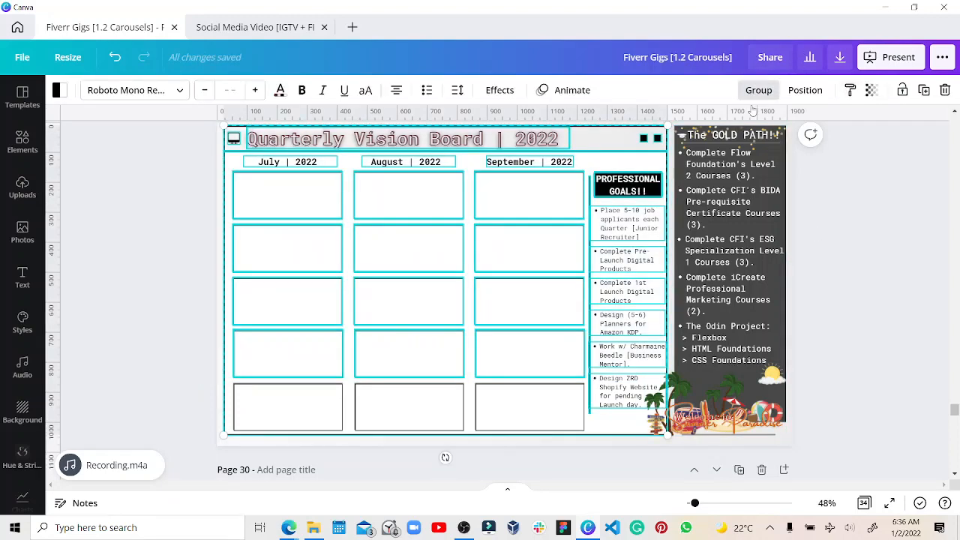
Lock the grouped main panel of page 29
click(902, 90)
scroll(767, 174, up, 3)
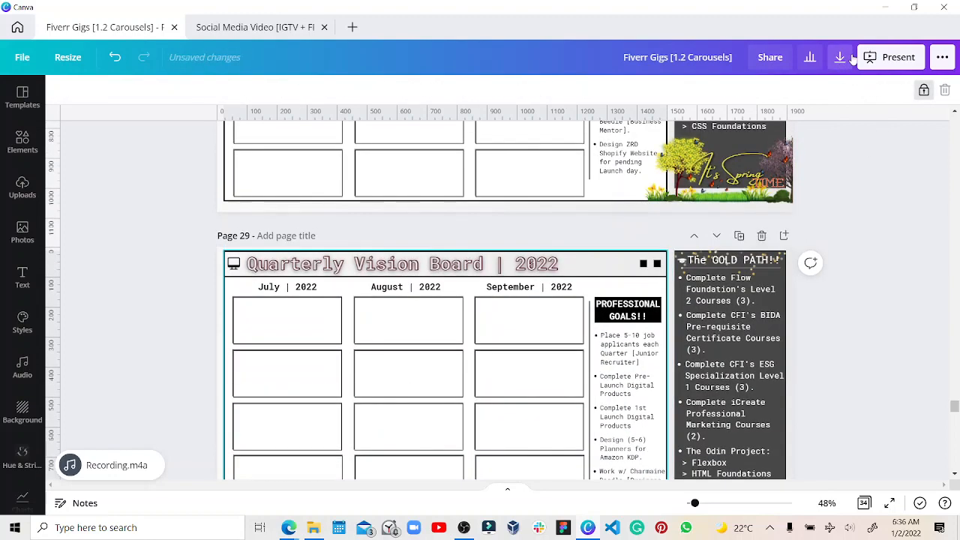
Download only page 28 of the design as a PNG
click(840, 57)
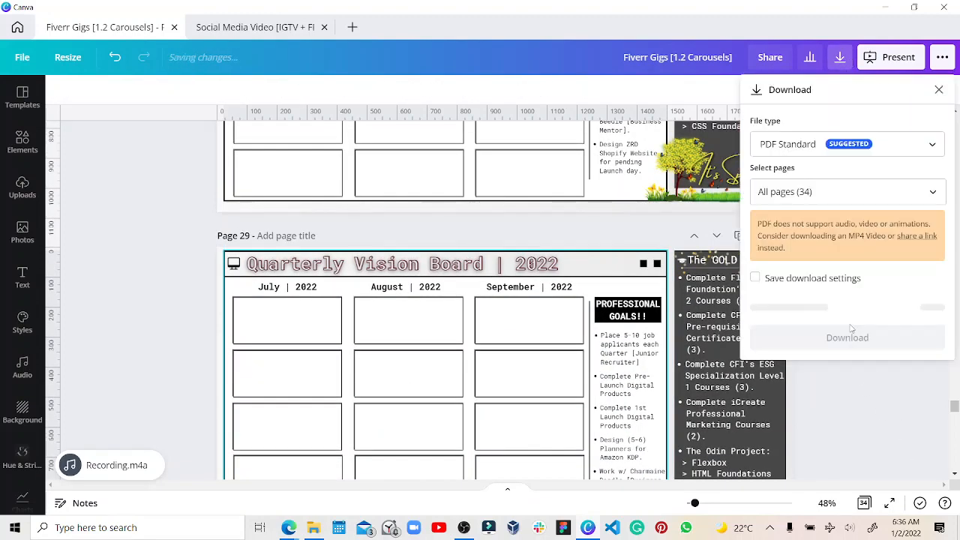
click(806, 147)
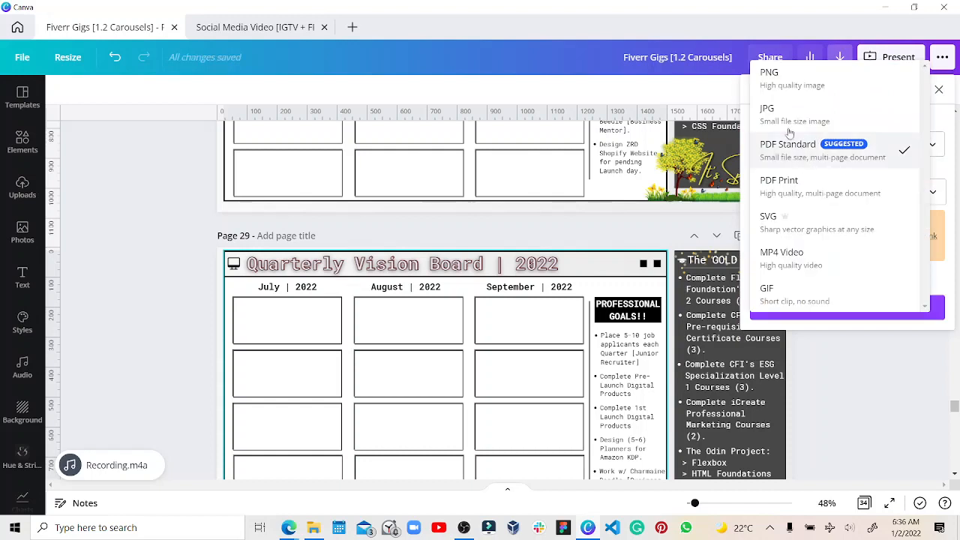
click(922, 78)
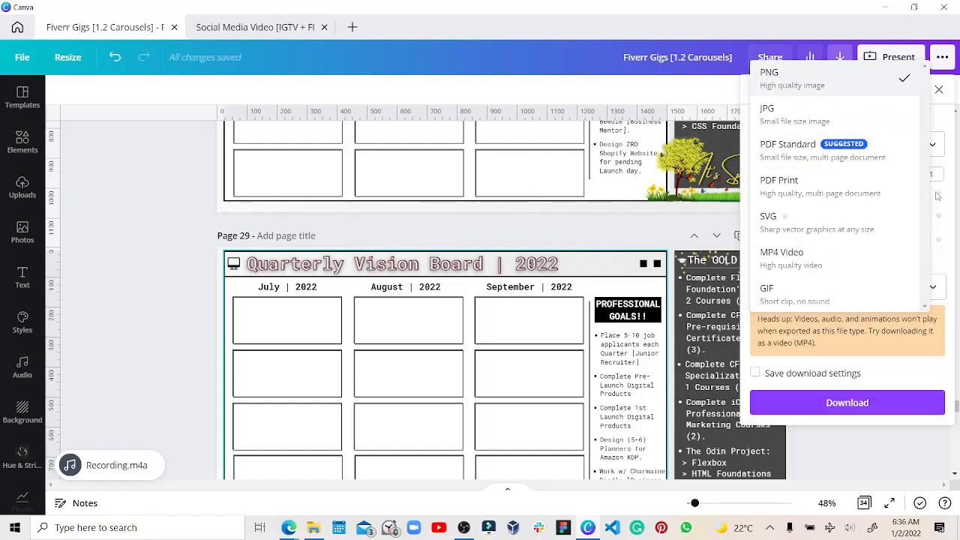
click(908, 285)
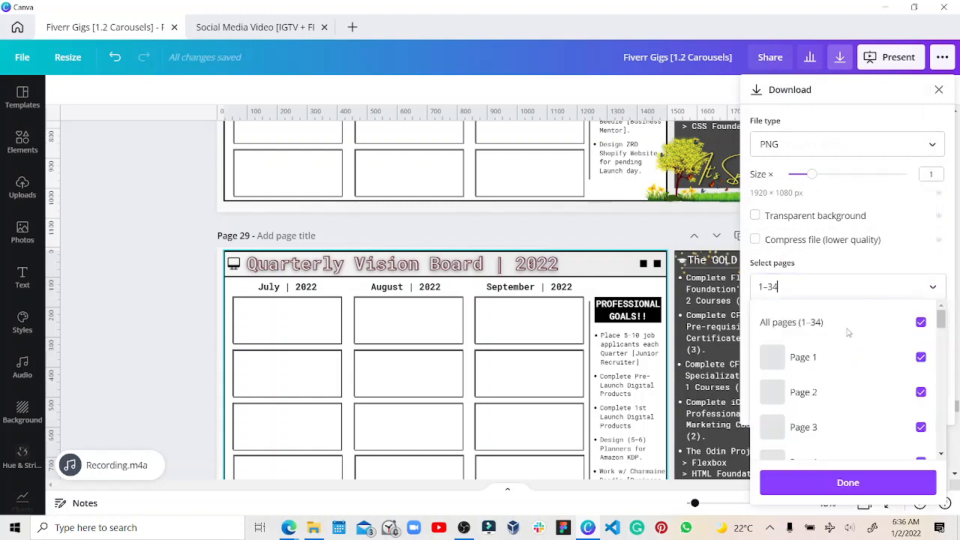
click(920, 322)
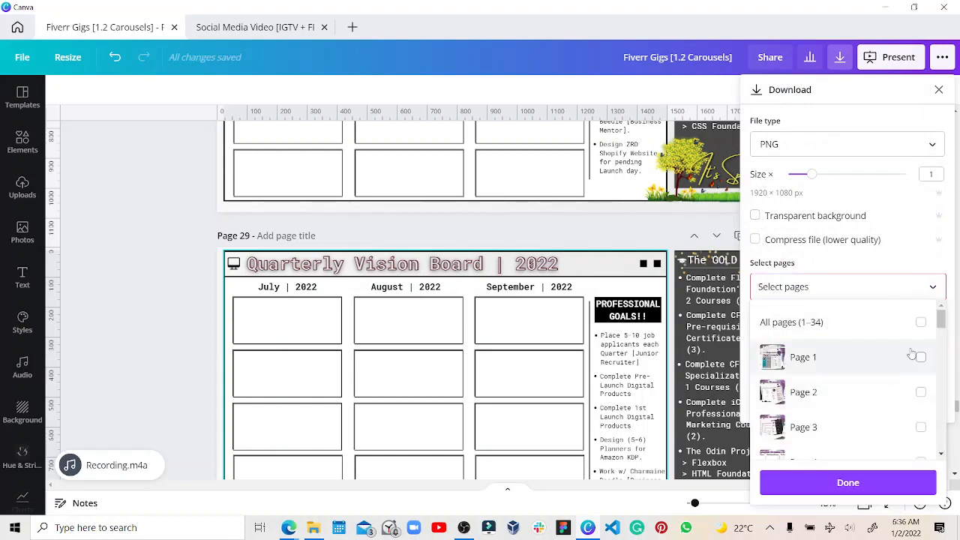
scroll(947, 334, down, 2)
scroll(946, 413, down, 10)
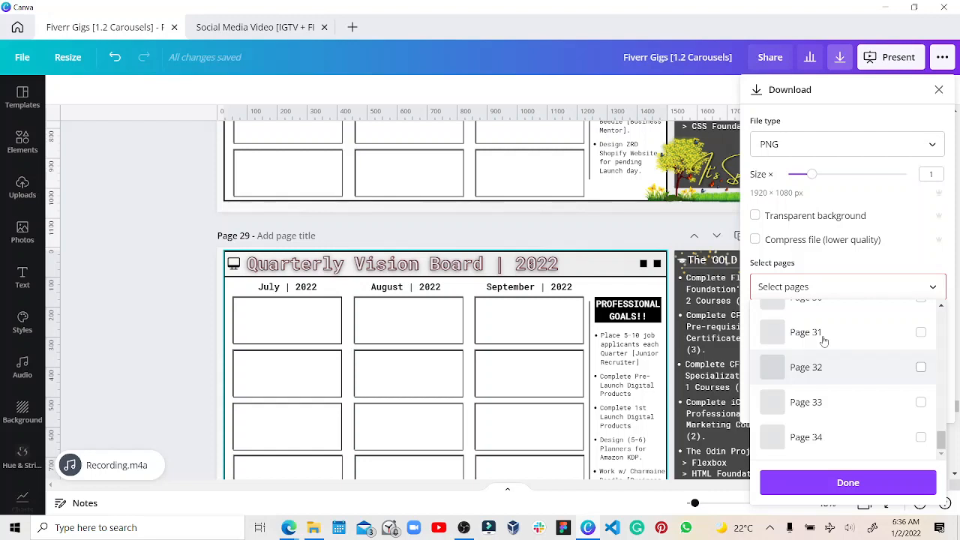
scroll(822, 342, up, 5)
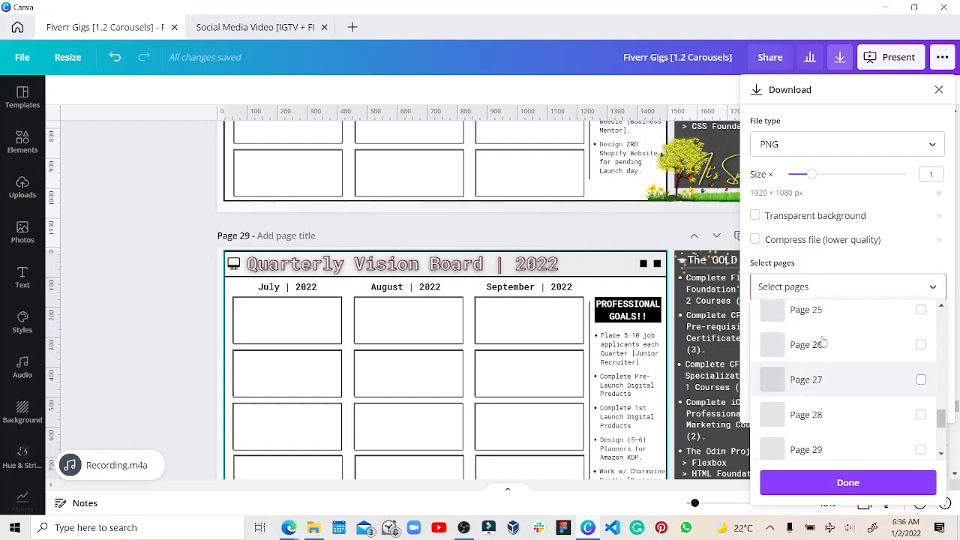
click(820, 436)
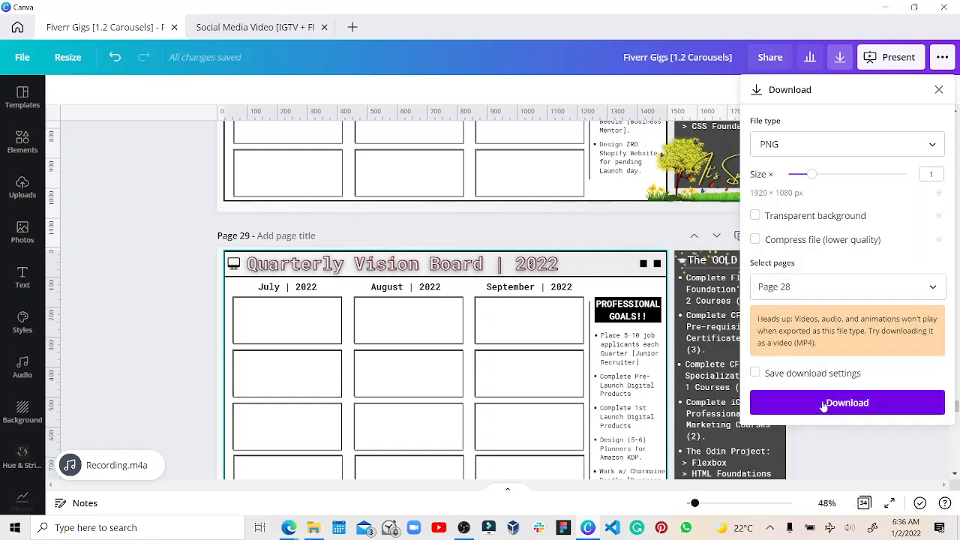
click(823, 405)
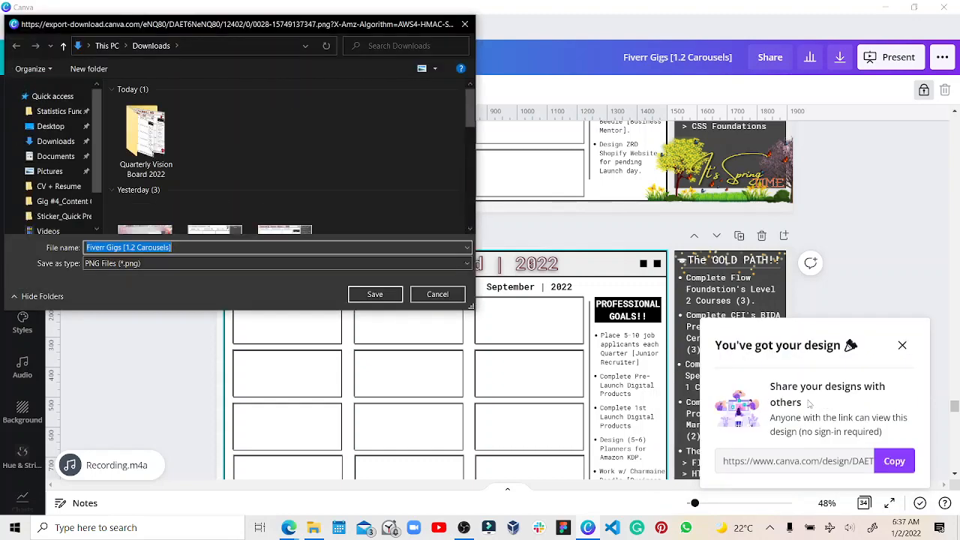
Save the page 28 image as 28 in the Quarterly Vision Board 2022 folder, replacing the existing file
double_click(150, 143)
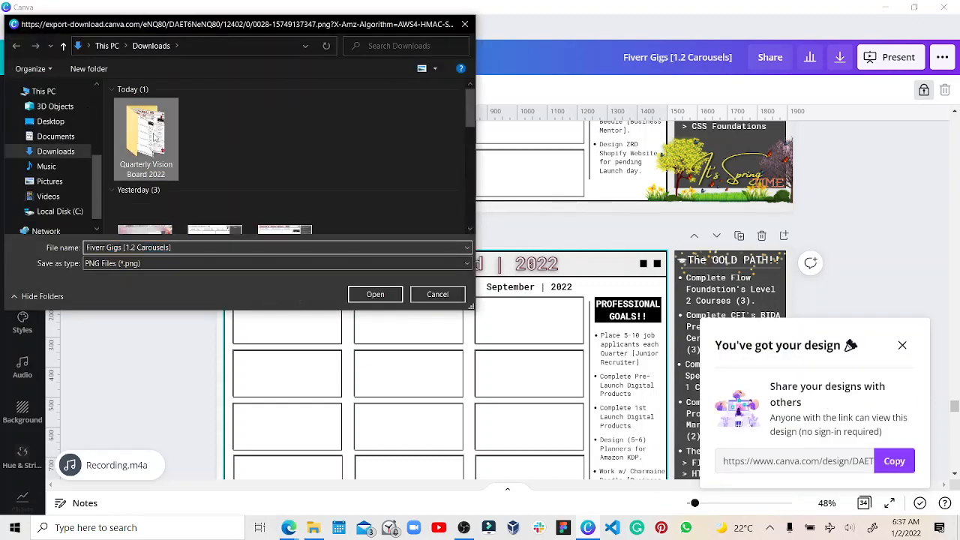
click(219, 132)
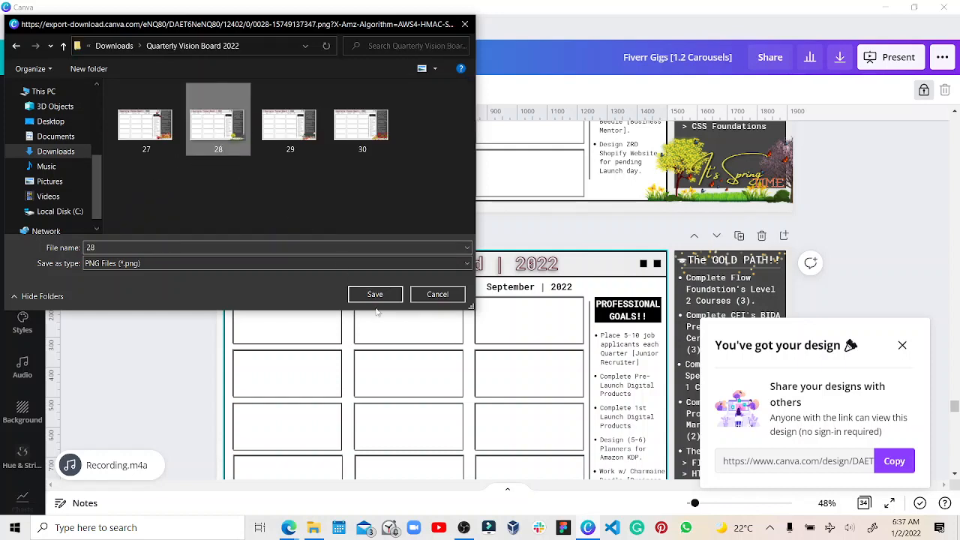
click(373, 293)
click(527, 267)
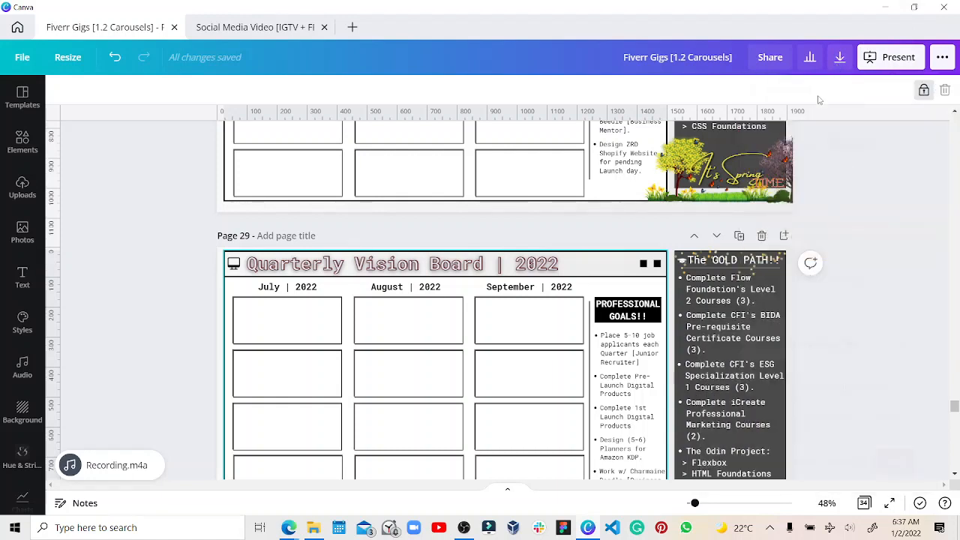
Download only page 29 of the design as a PNG
click(840, 57)
click(812, 191)
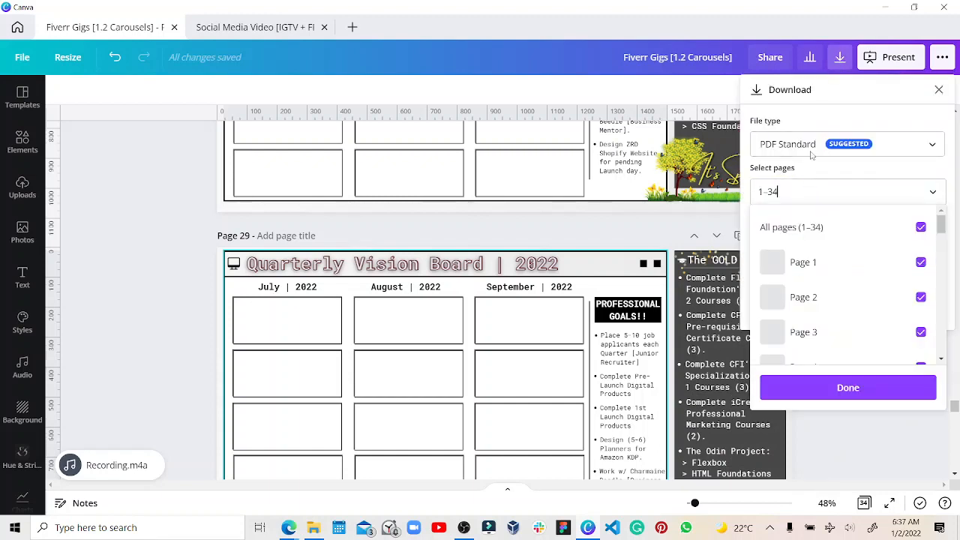
click(833, 225)
scroll(935, 303, down, 1)
drag(936, 300, 937, 344)
click(837, 219)
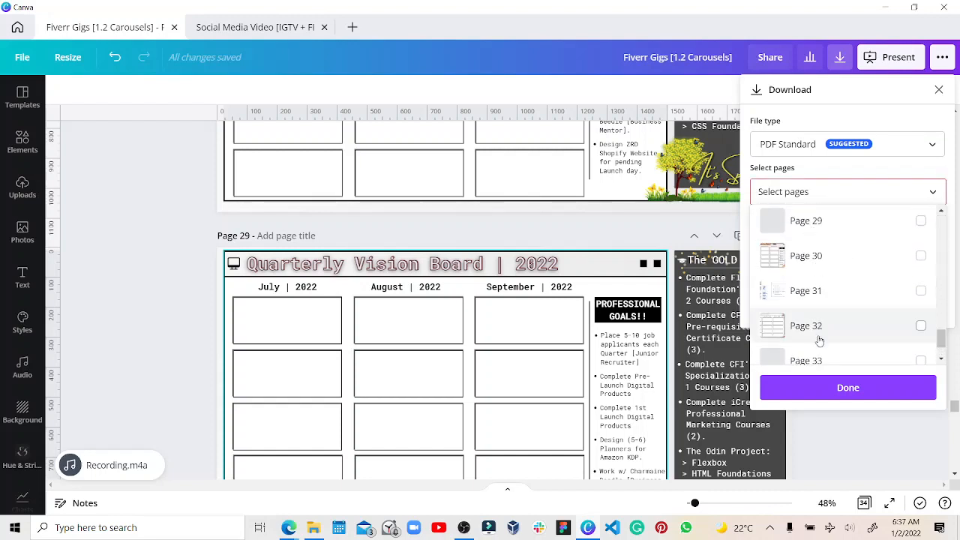
click(839, 150)
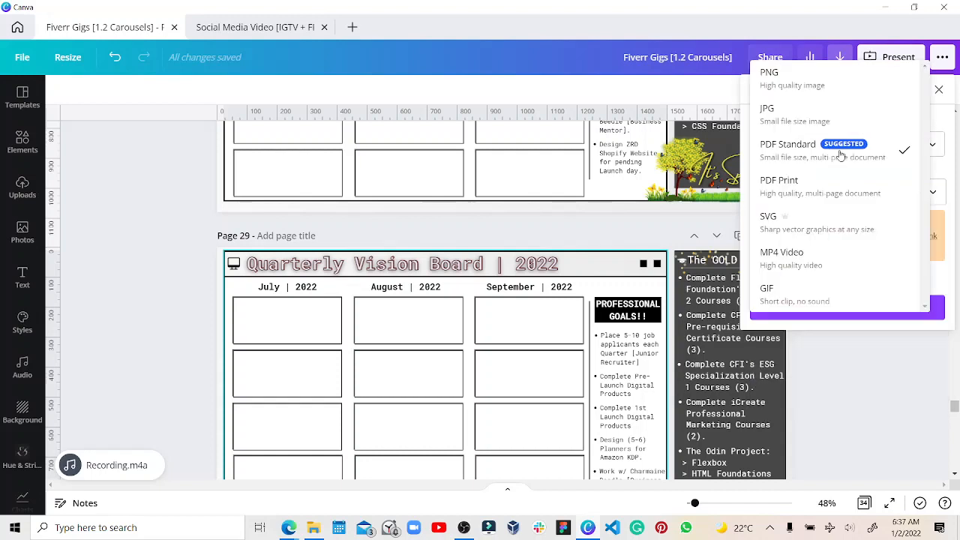
click(772, 69)
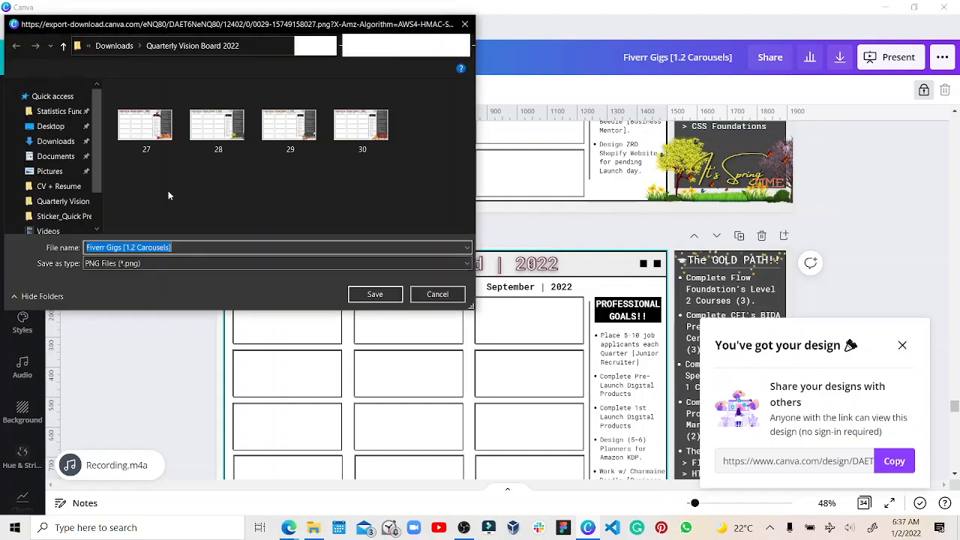
Save the page 29 image as 29 in the Quarterly Vision Board 2022 folder, replacing the existing file
click(301, 151)
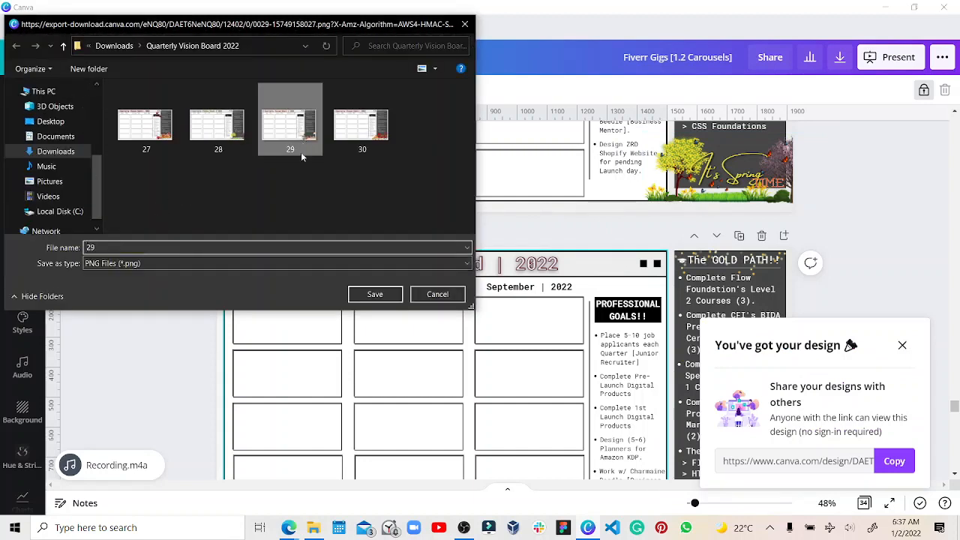
click(385, 300)
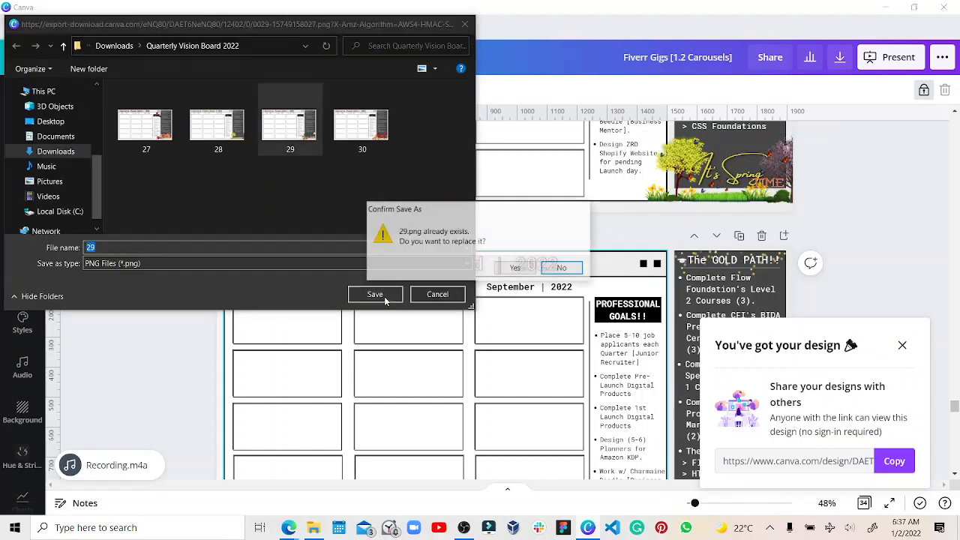
click(515, 270)
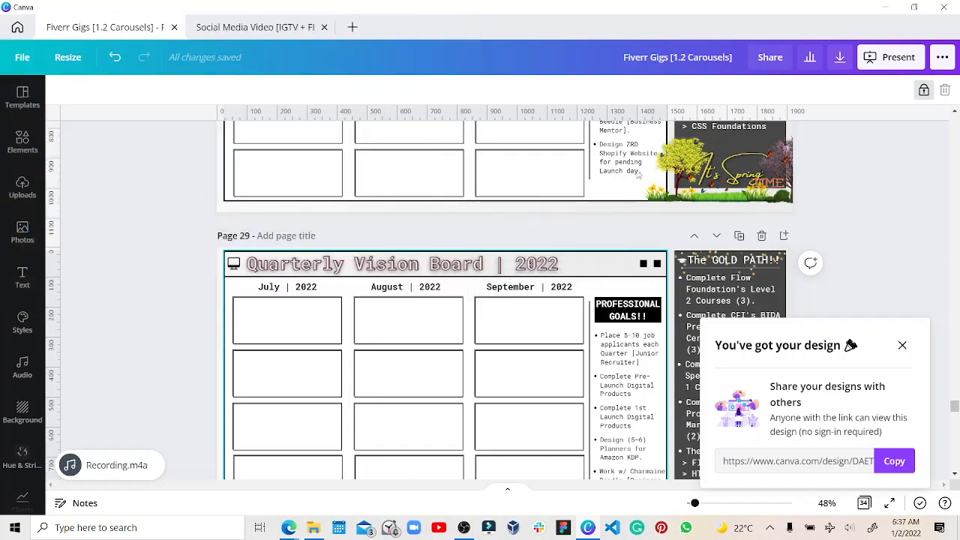
Download only page 30 of the design as a PNG
click(841, 57)
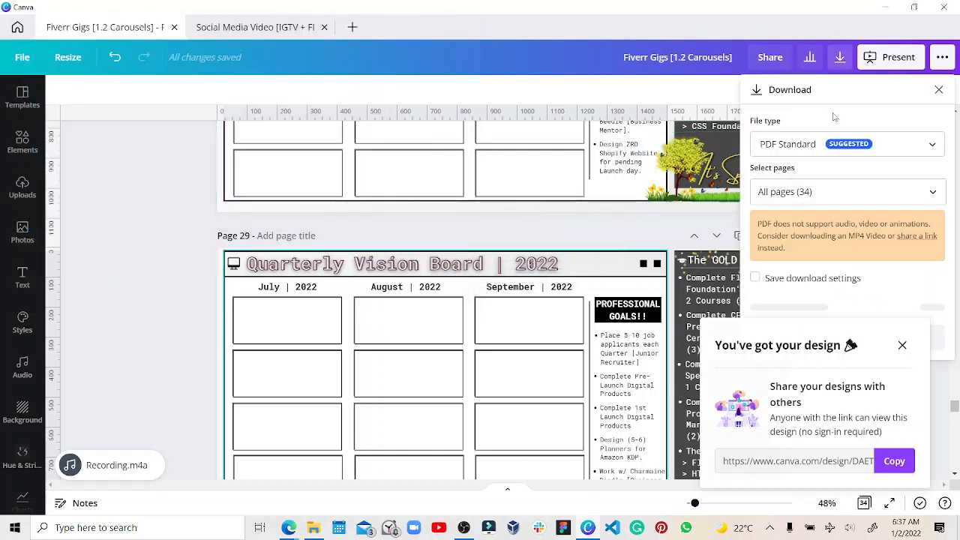
click(772, 144)
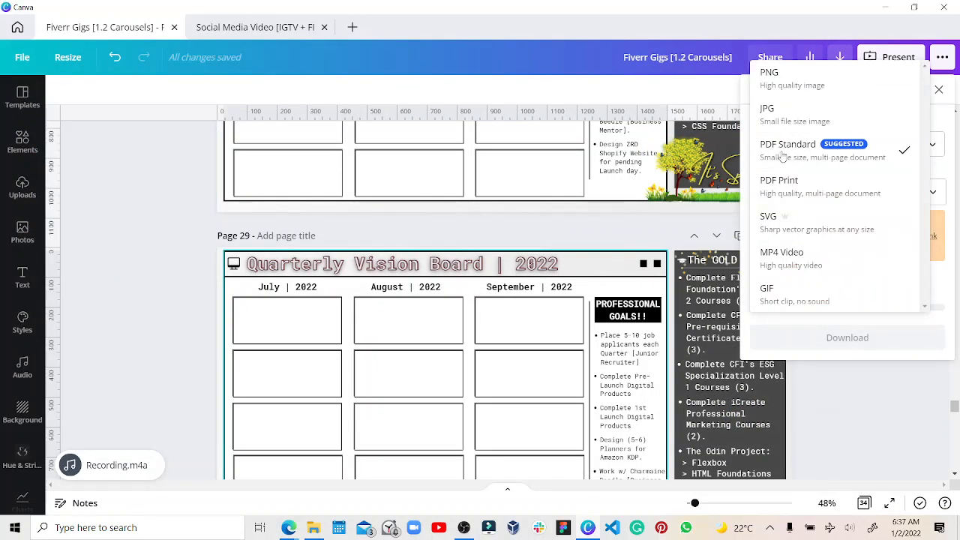
click(793, 89)
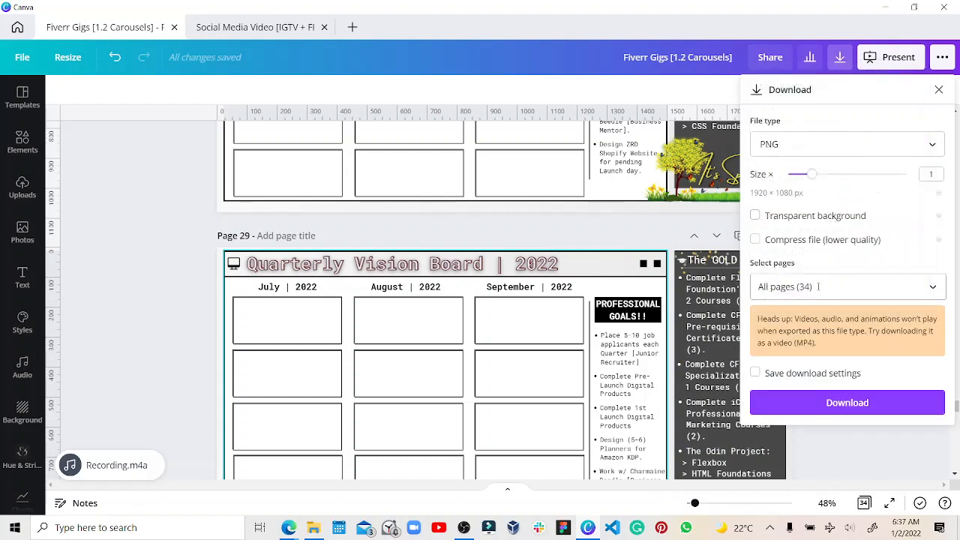
click(818, 289)
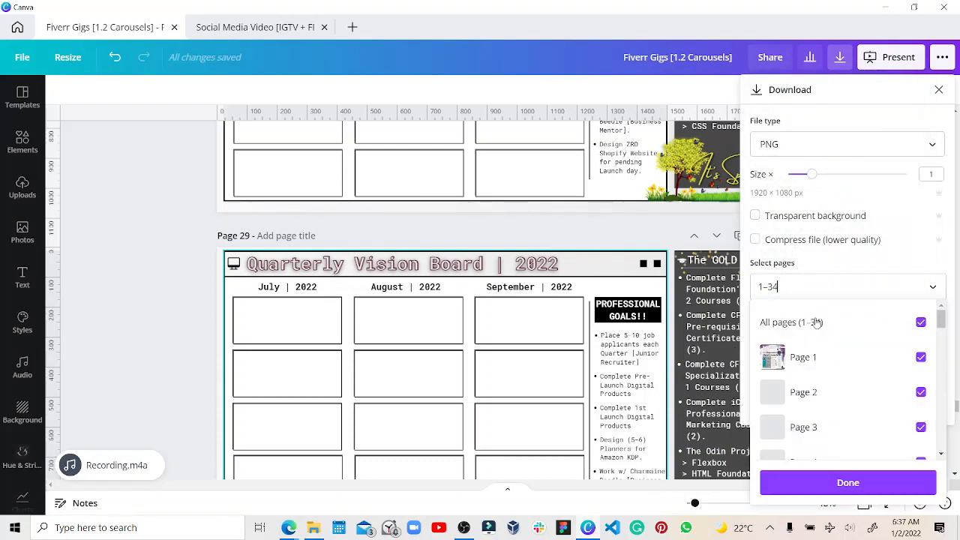
click(816, 322)
drag(945, 317, 945, 448)
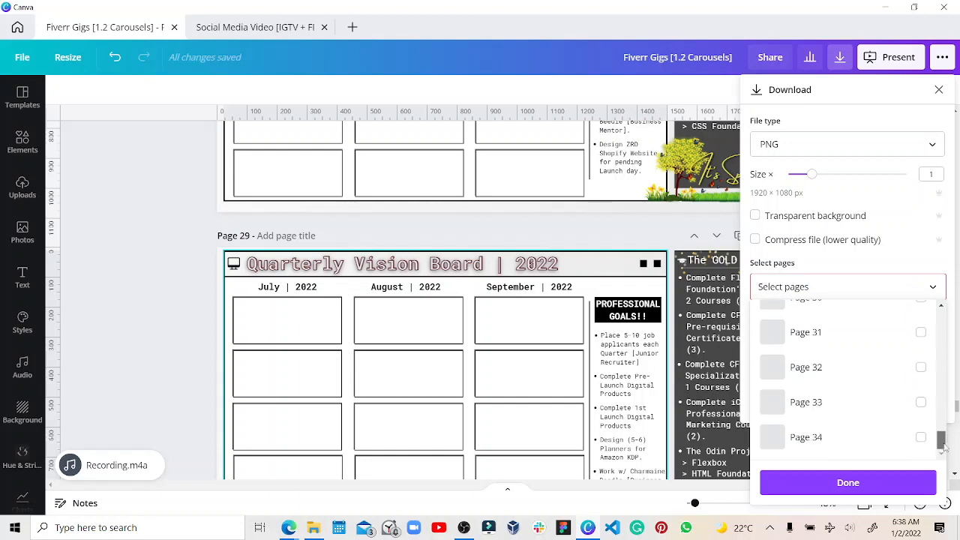
click(843, 307)
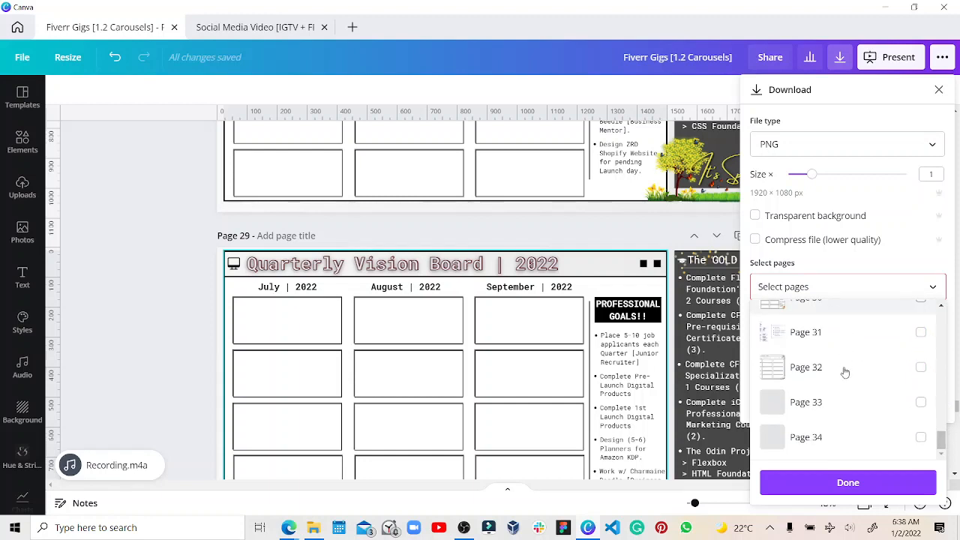
click(839, 493)
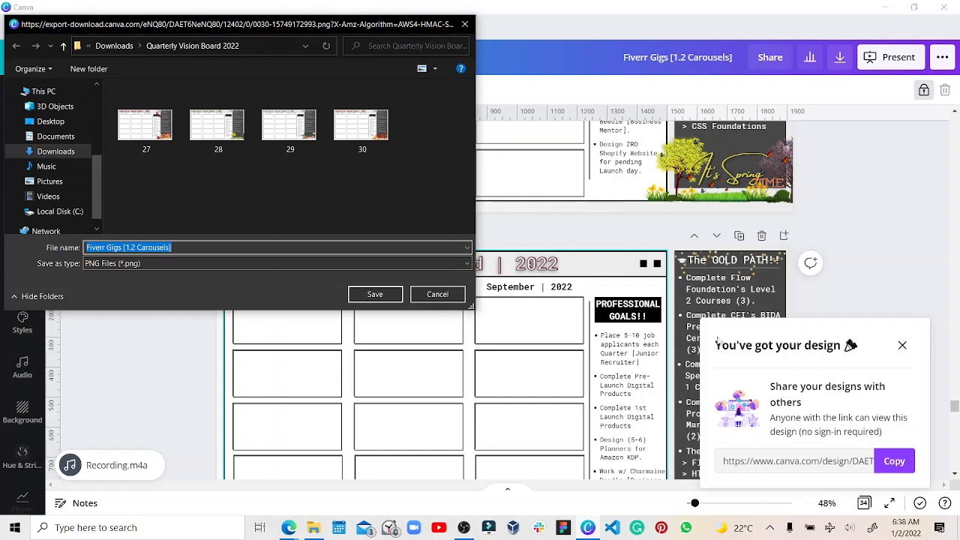
Save the page 30 image as 30 in the Quarterly Vision Board 2022 folder, replacing the existing file
click(369, 142)
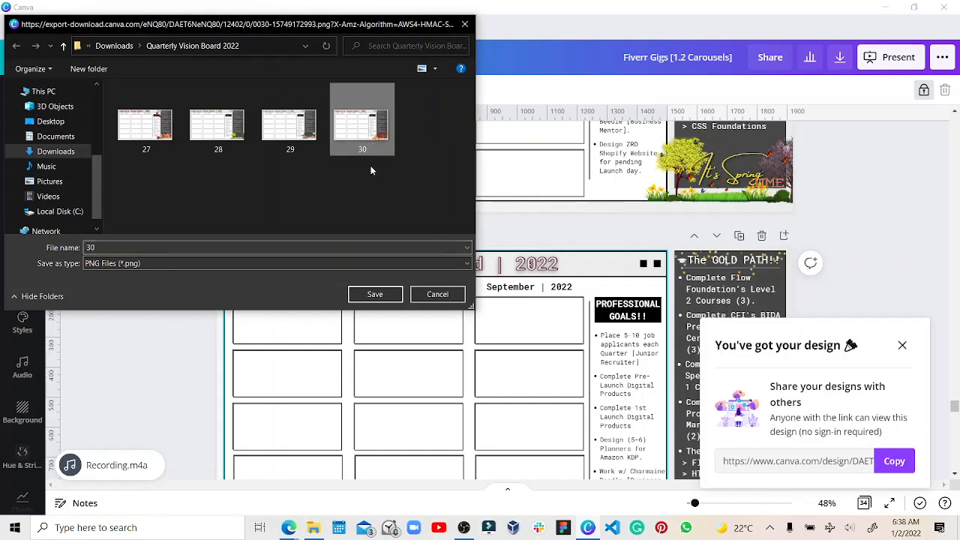
click(360, 294)
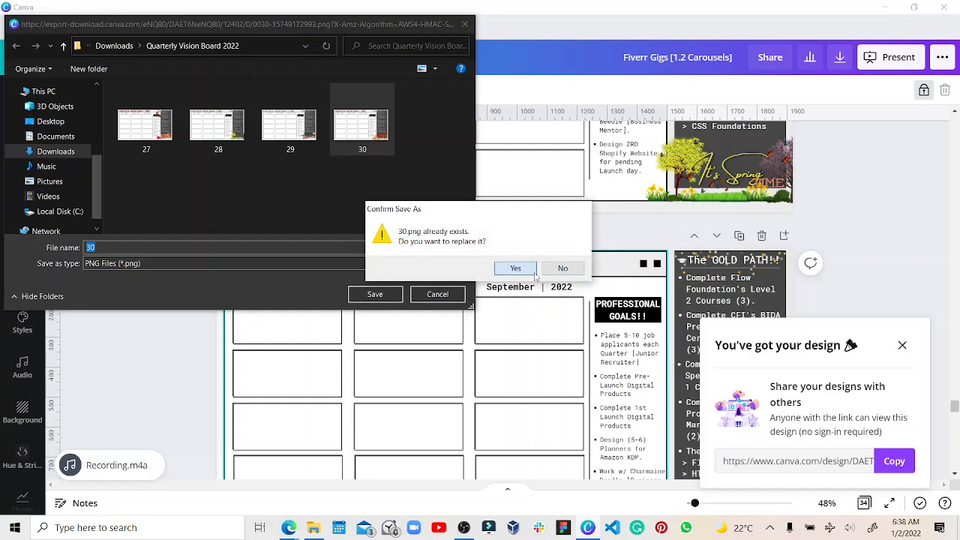
click(533, 271)
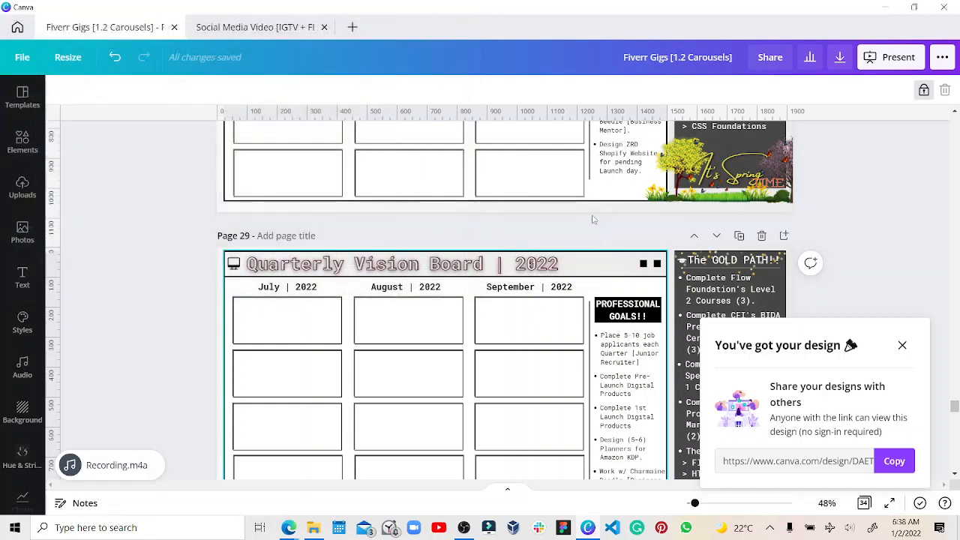
Switch to the Quarterly Vision Board 2022 folder in File Explorer, set image 27 as the desktop background and reveal the desktop
click(881, 11)
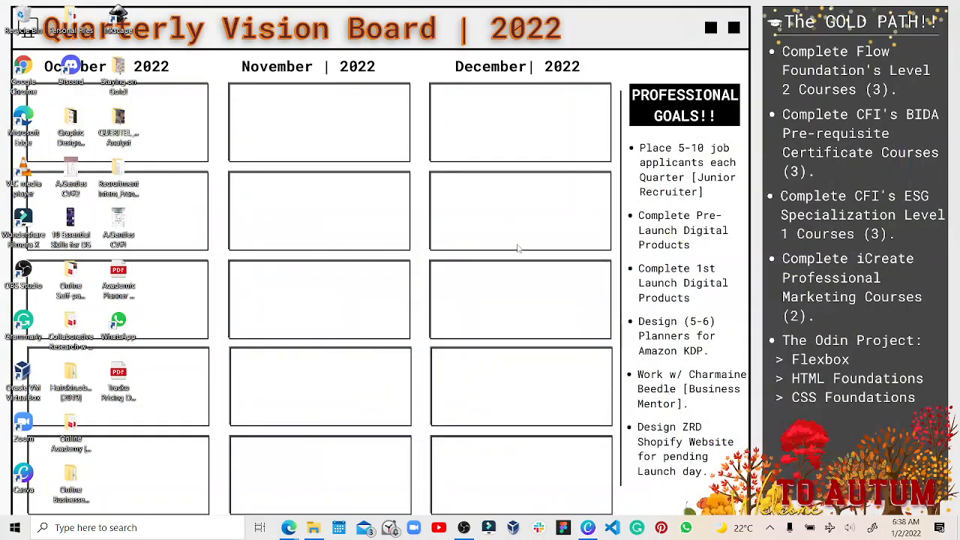
click(314, 527)
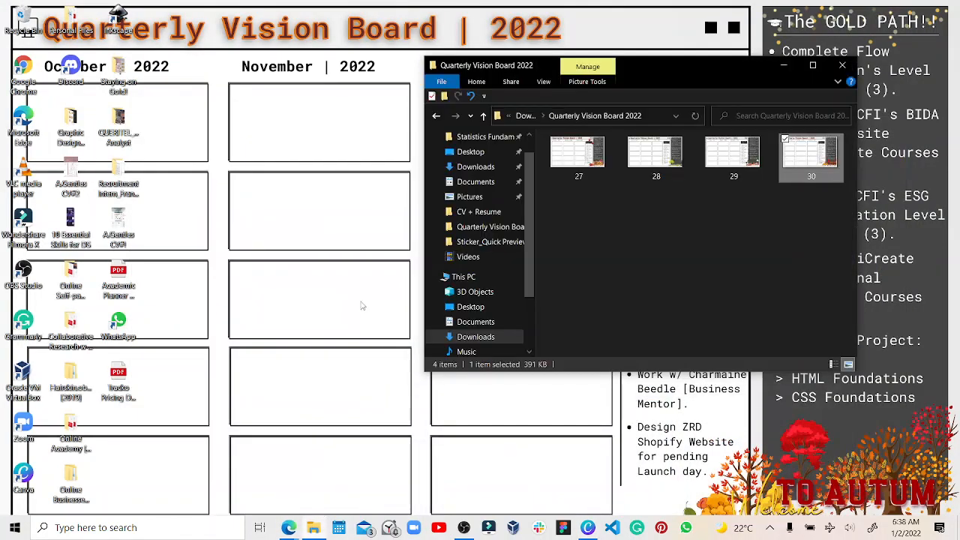
click(594, 167)
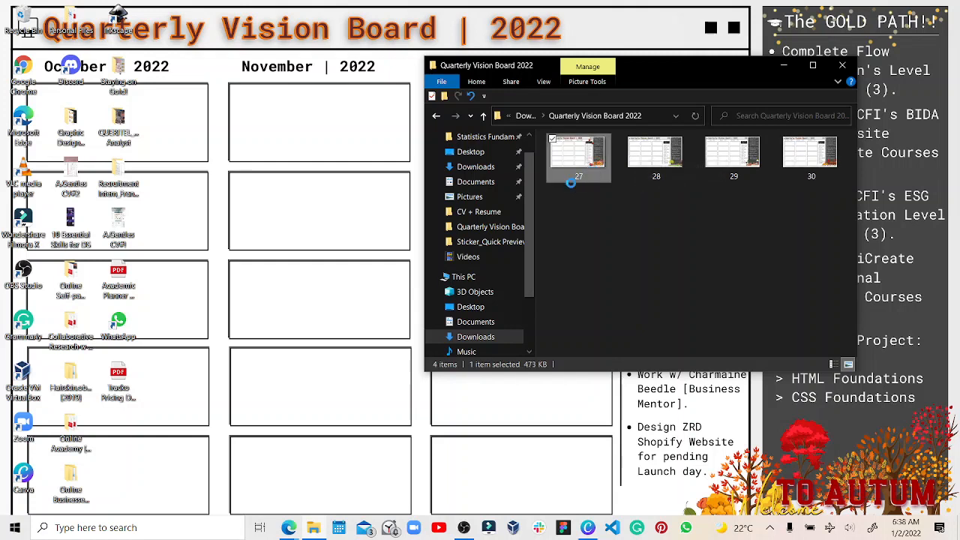
right_click(571, 182)
click(537, 202)
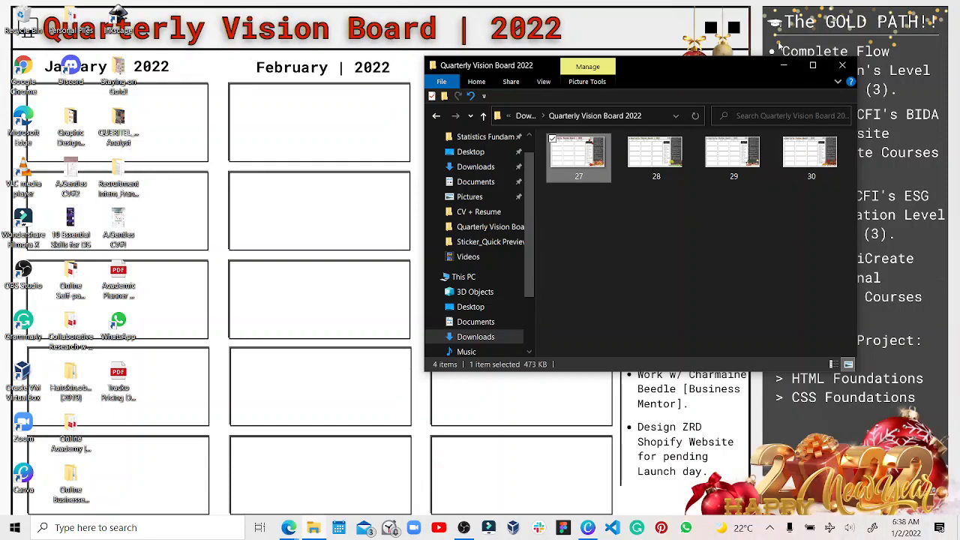
click(783, 65)
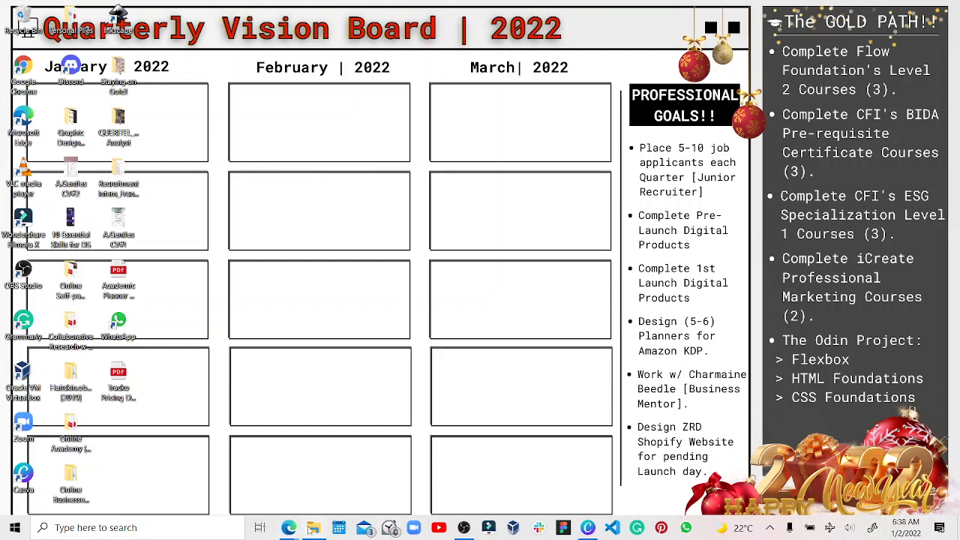
Set image 28 from the Quarterly Vision Board 2022 folder as the desktop background and reveal the desktop
mouse_move(312, 530)
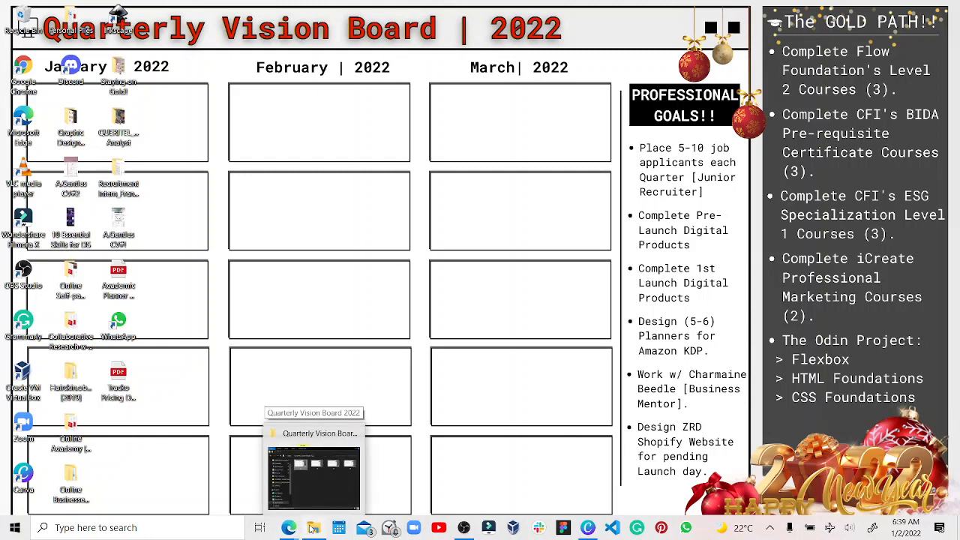
click(314, 527)
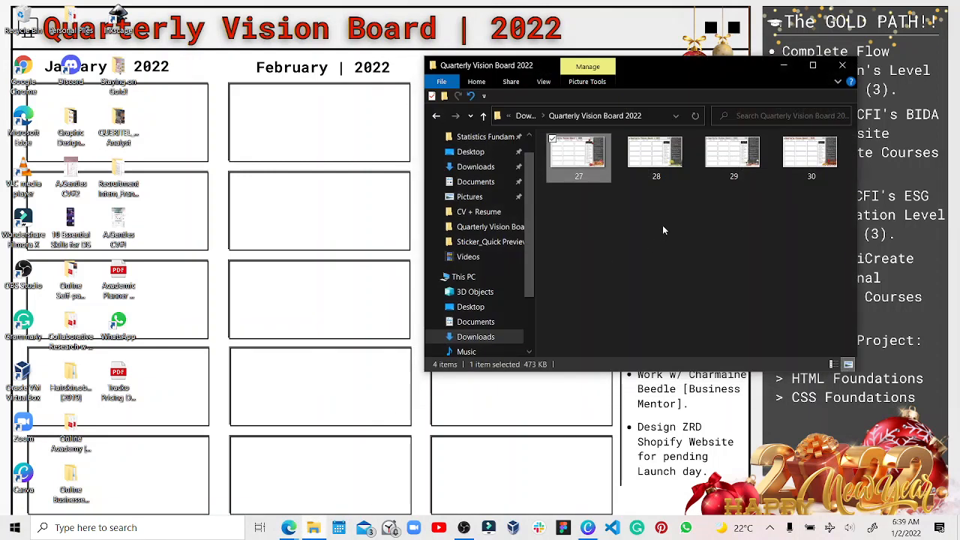
right_click(678, 167)
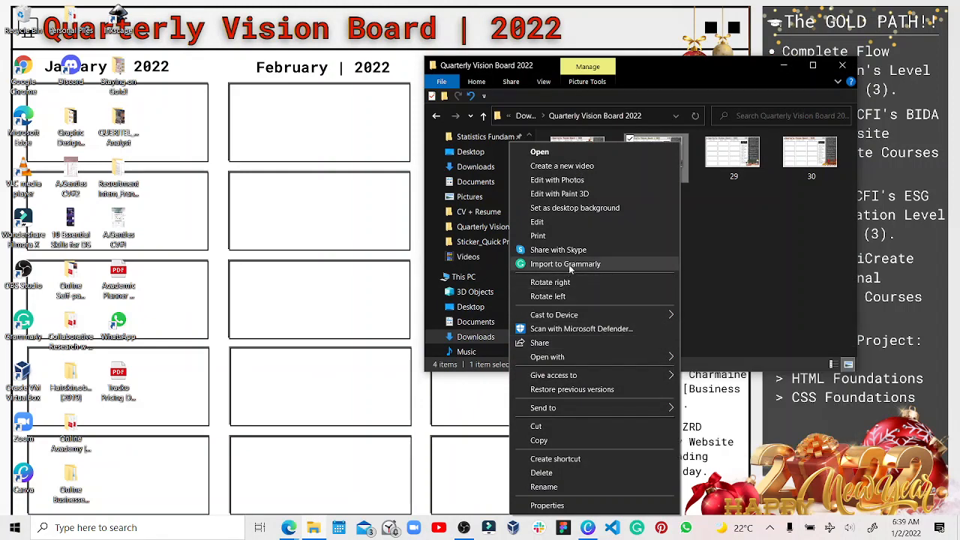
click(588, 208)
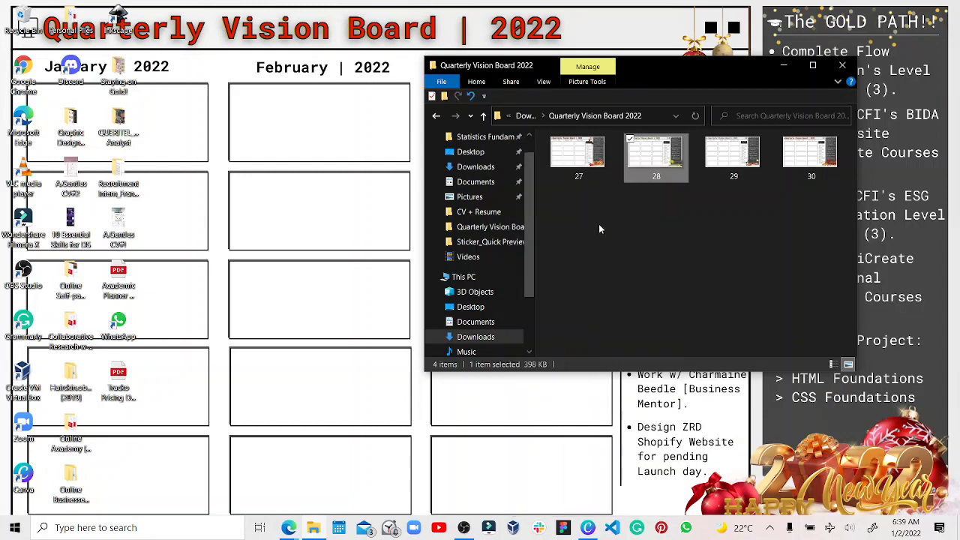
click(784, 68)
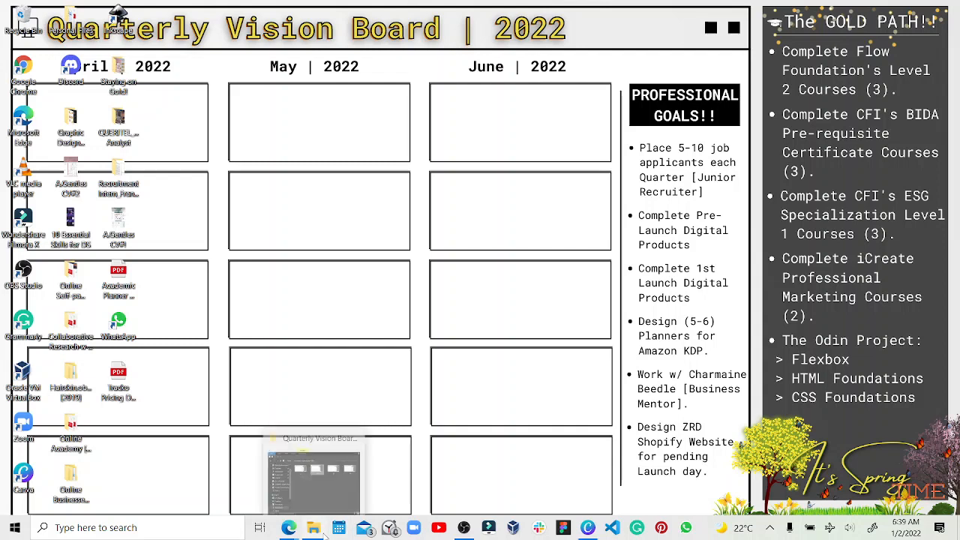
Reopen the Quarterly Vision Board 2022 folder and set image 29 as the desktop background
click(313, 527)
click(741, 170)
right_click(741, 170)
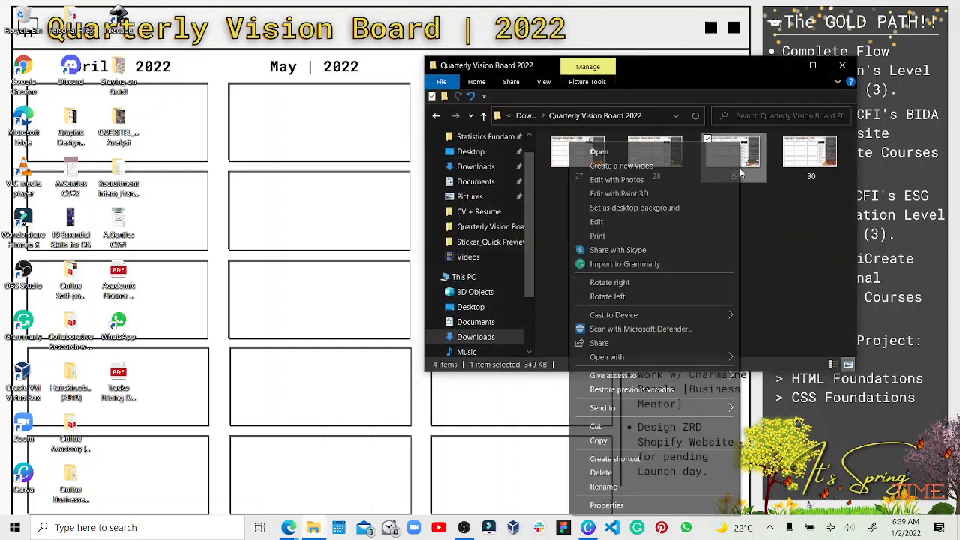
click(672, 211)
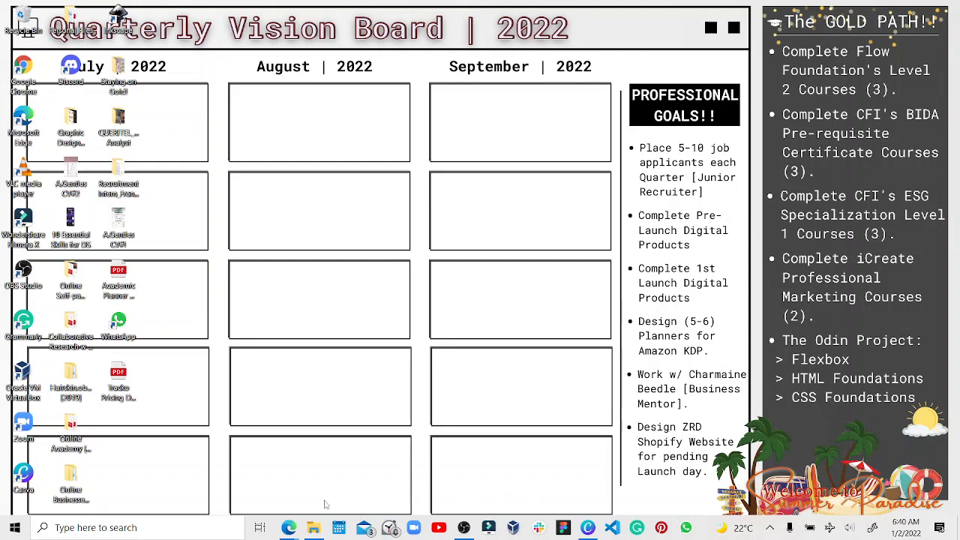
Set image 30 from the Quarterly Vision Board 2022 folder as the desktop background and reveal the desktop
mouse_move(307, 532)
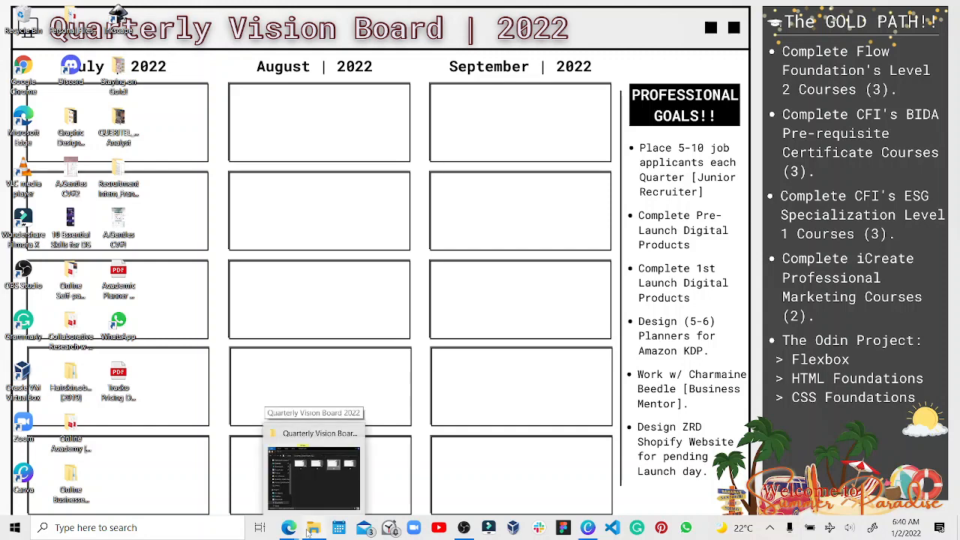
click(319, 492)
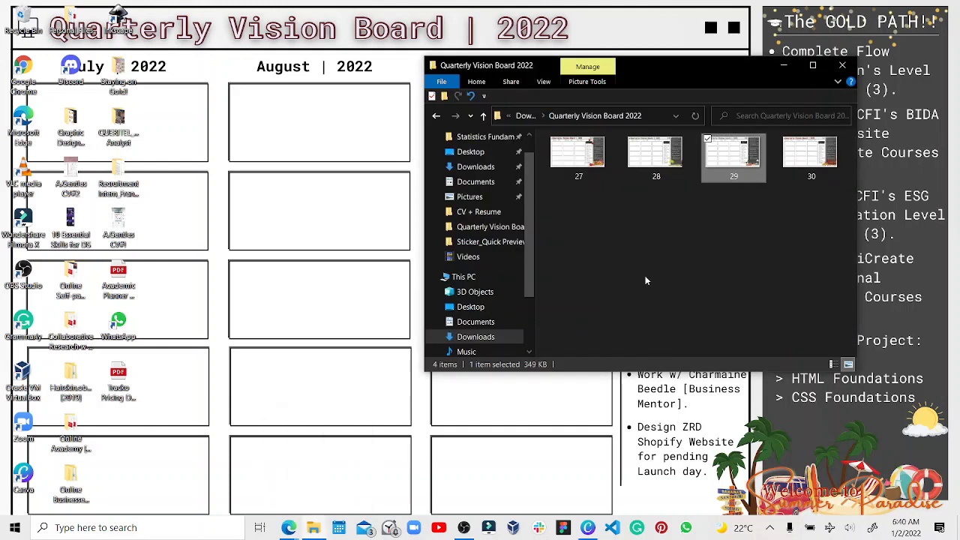
click(795, 174)
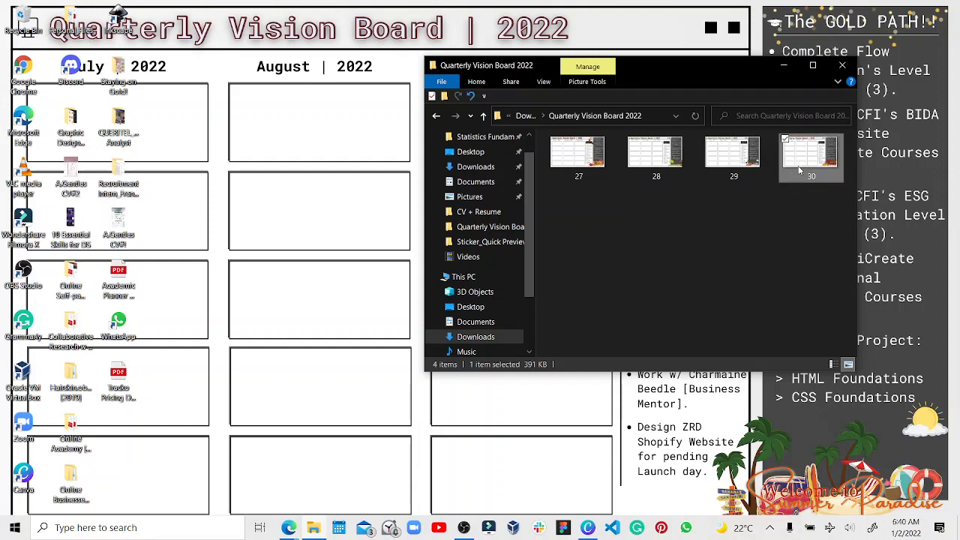
right_click(798, 195)
click(727, 212)
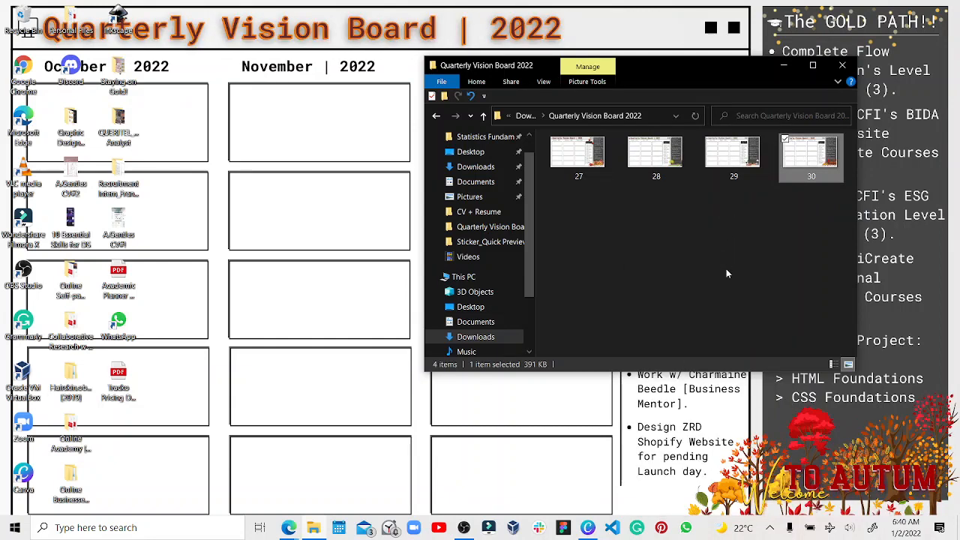
click(768, 417)
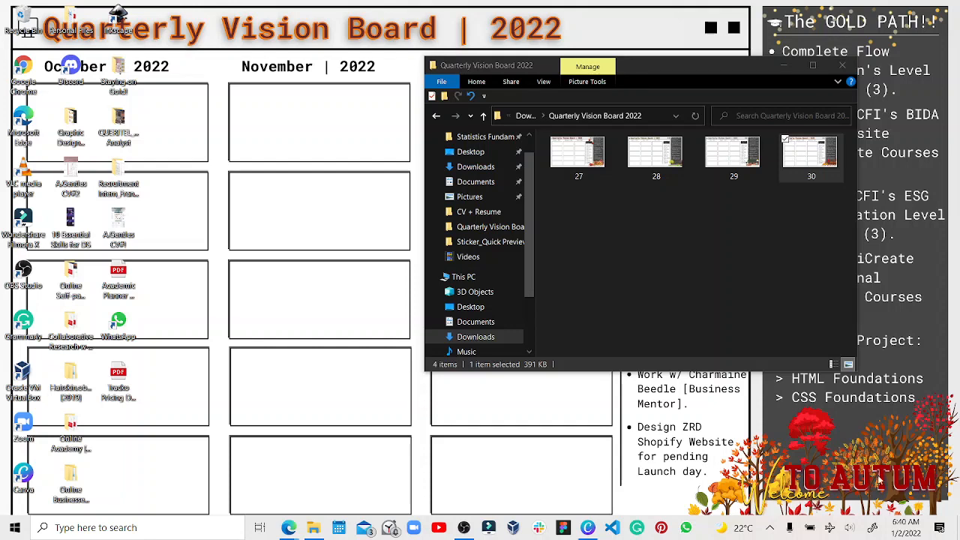
click(783, 66)
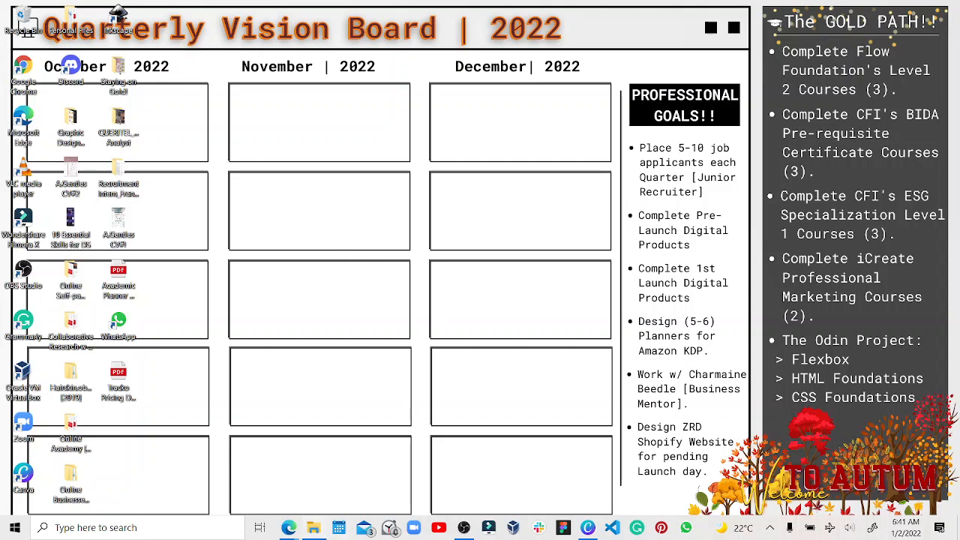
Switch to Canva and dismiss the design-sharing message and the completed PNG download notifications
click(589, 527)
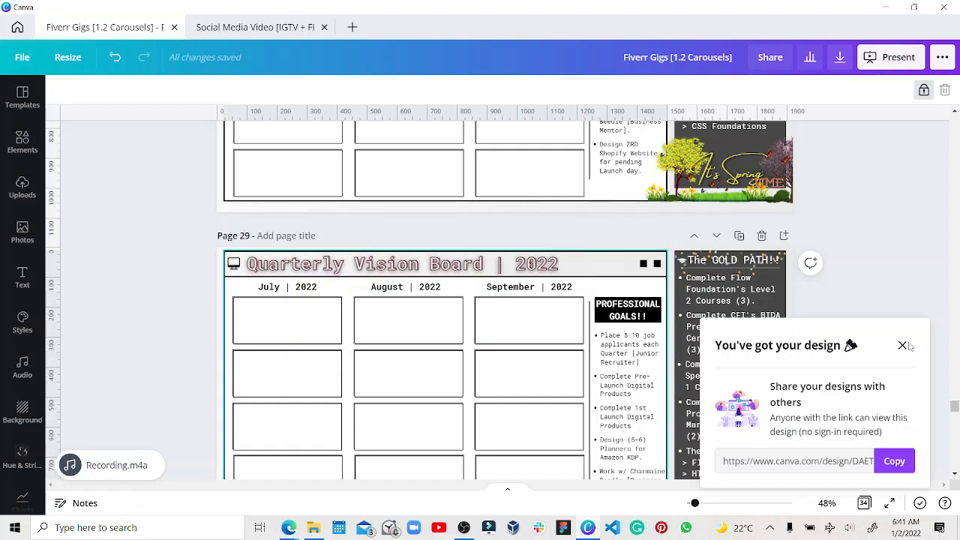
click(907, 346)
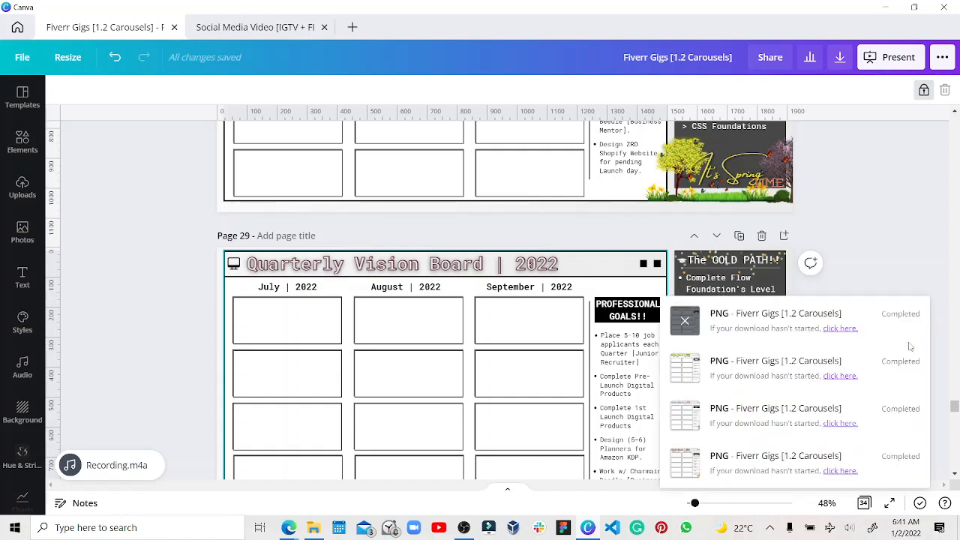
scroll(910, 347, up, 3)
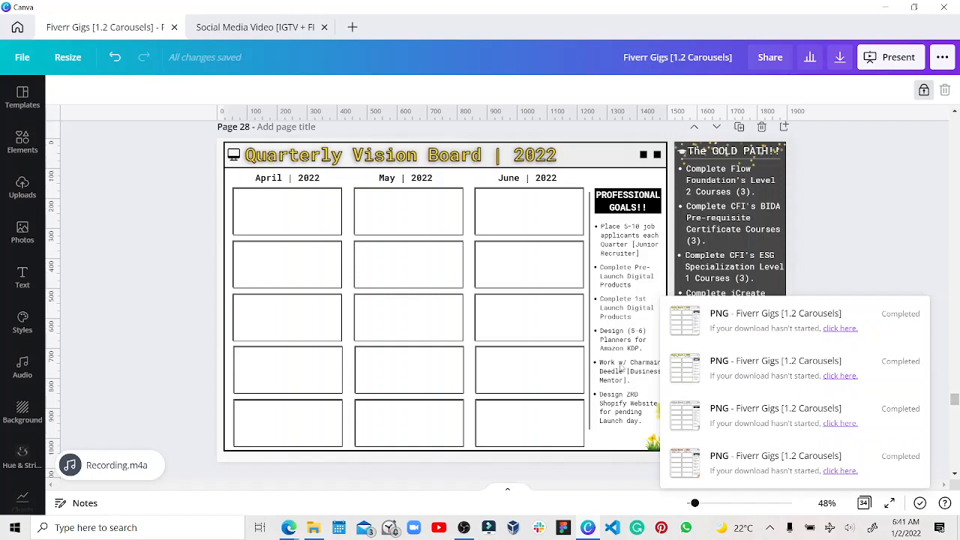
click(684, 322)
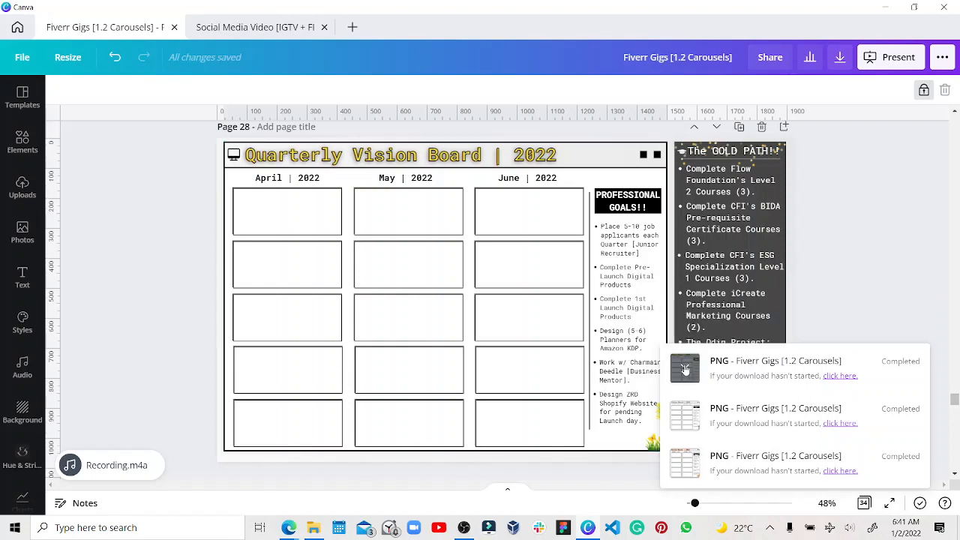
click(684, 370)
click(683, 418)
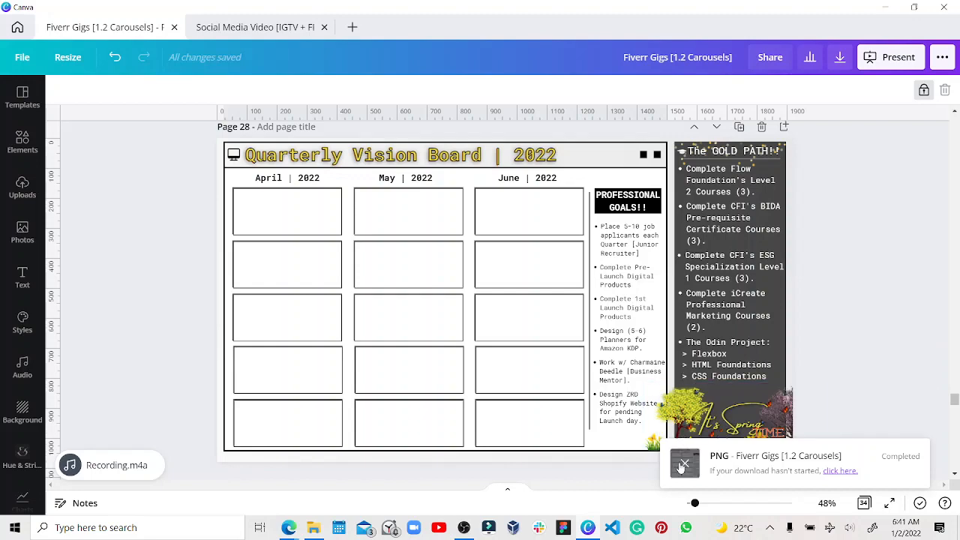
On page 26, duplicate the January "T.O.P | FOUNDATIONS" heading into the empty fifth January box
scroll(597, 366, up, 3)
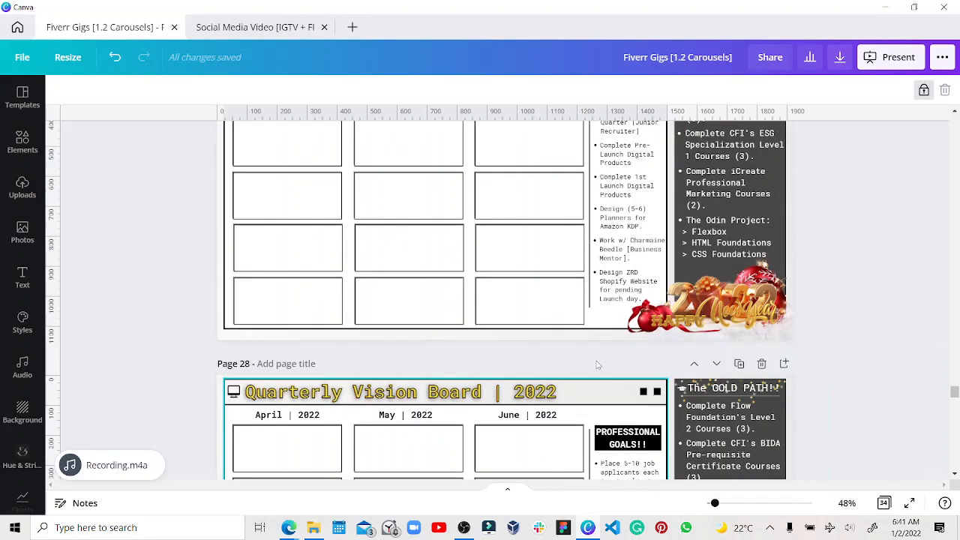
scroll(597, 365, up, 1)
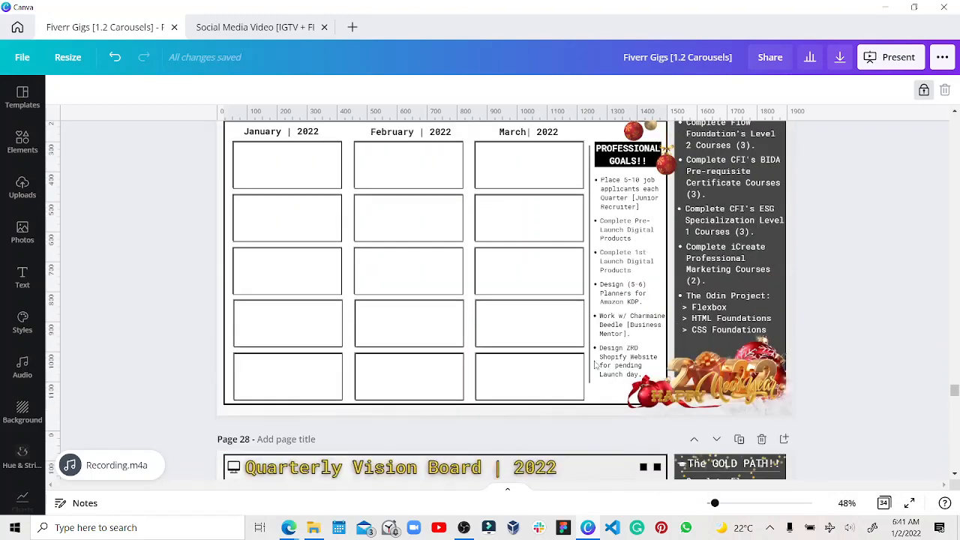
scroll(595, 365, up, 7)
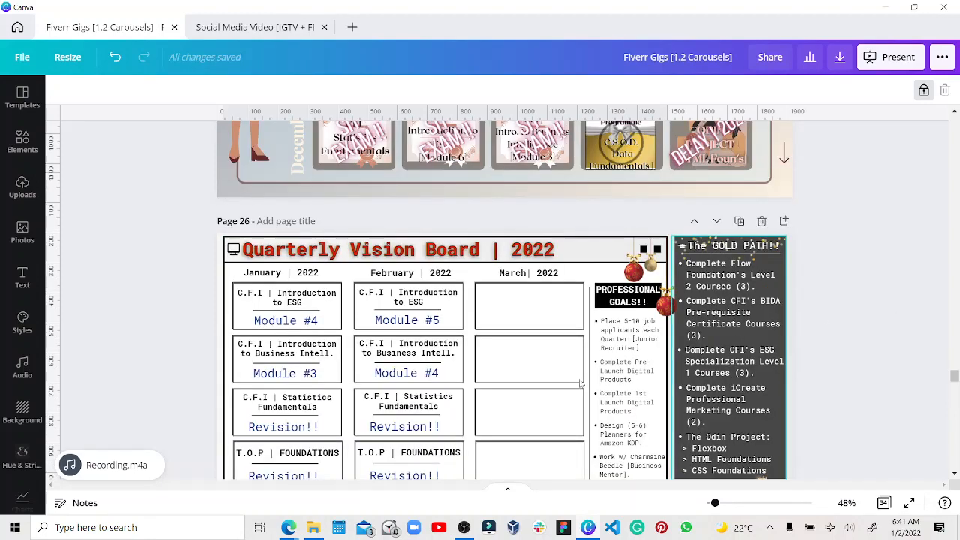
scroll(546, 405, down, 3)
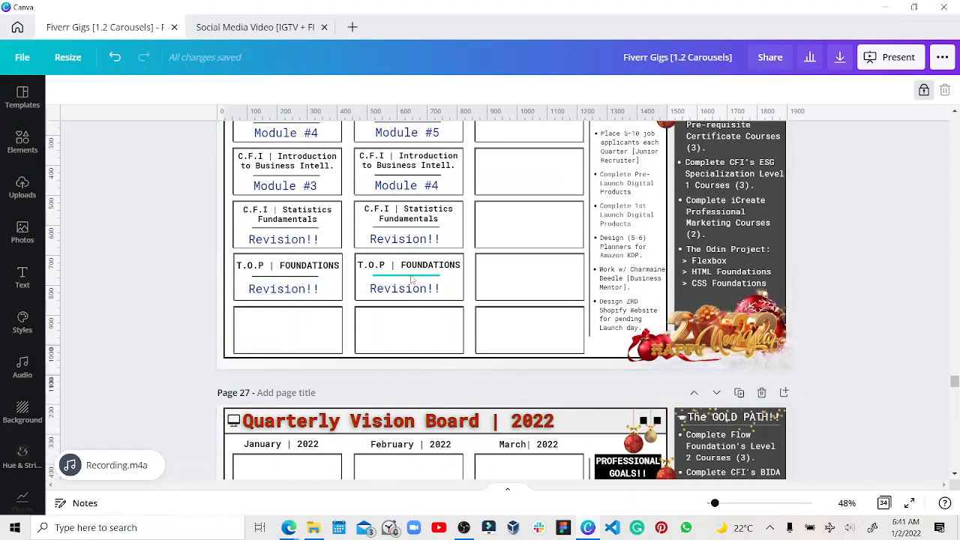
scroll(411, 279, up, 1)
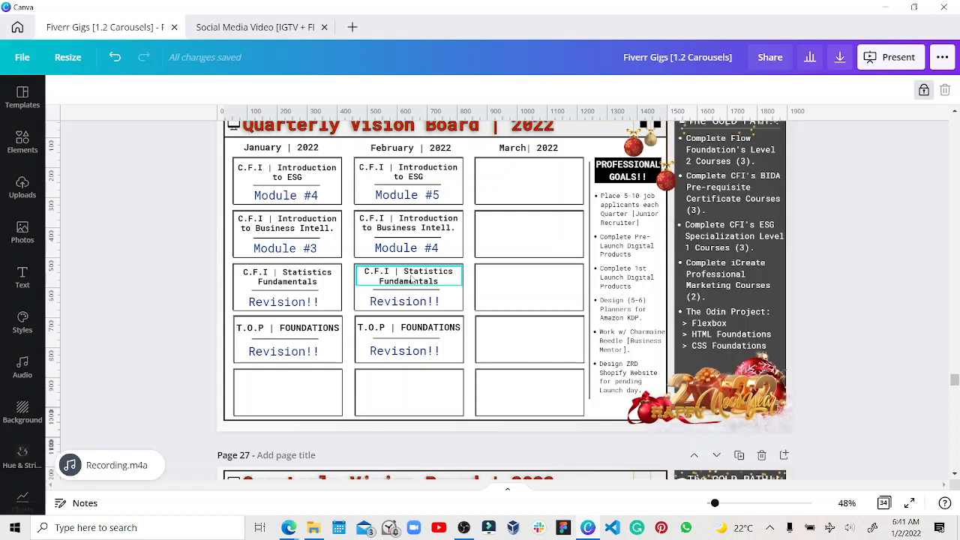
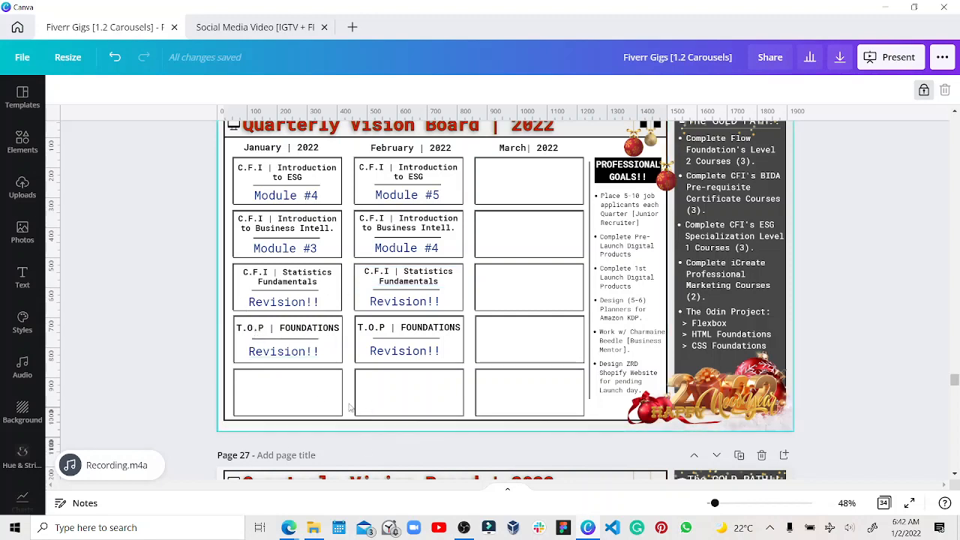
click(304, 330)
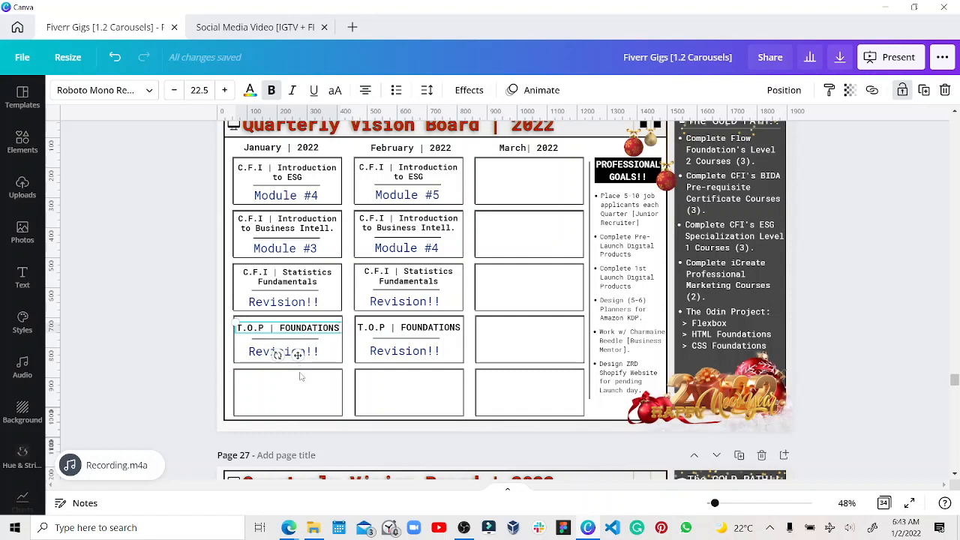
drag(300, 376, 302, 376)
double_click(303, 378)
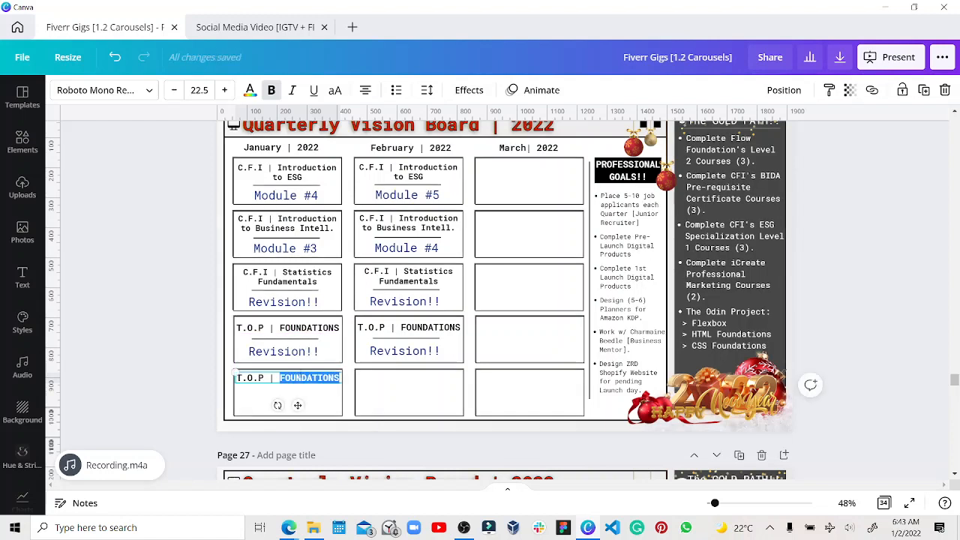
click(285, 393)
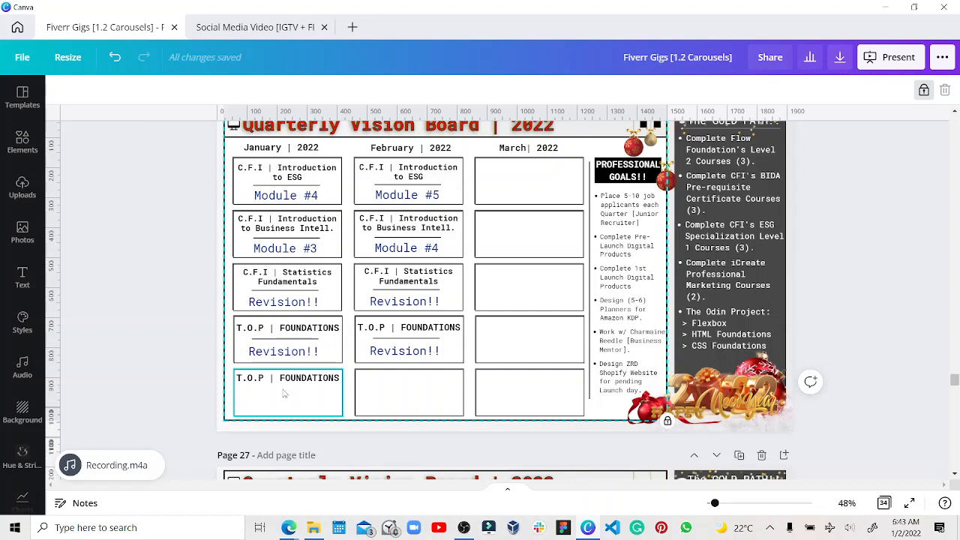
Replace the copied heading's text in the fifth January box with "FLOW FOUNDATIONS"
double_click(290, 378)
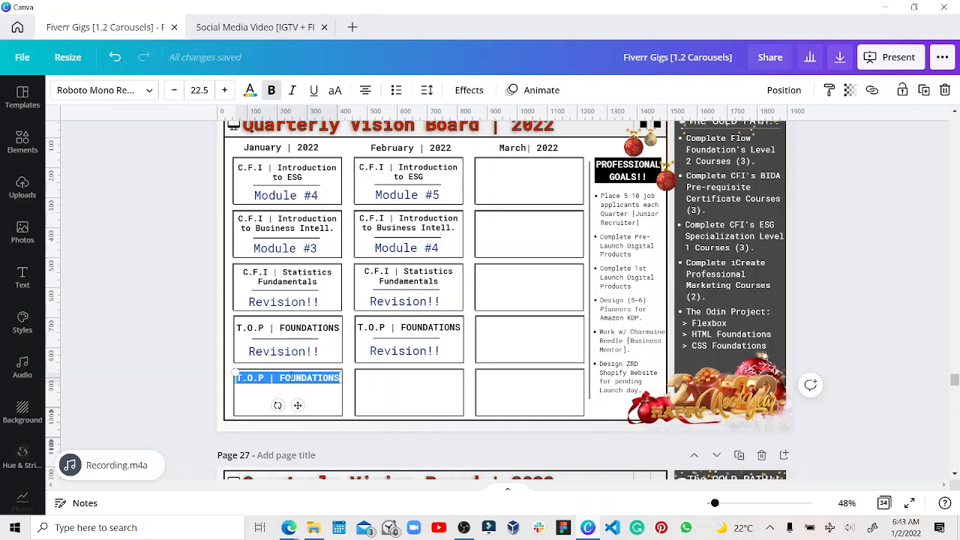
text(F)
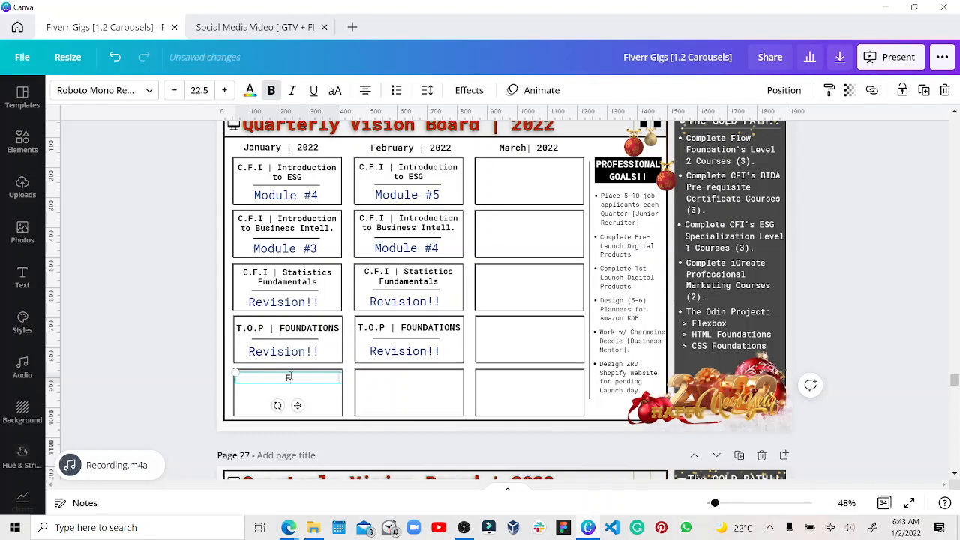
text(LOW FOUNDATIONS)
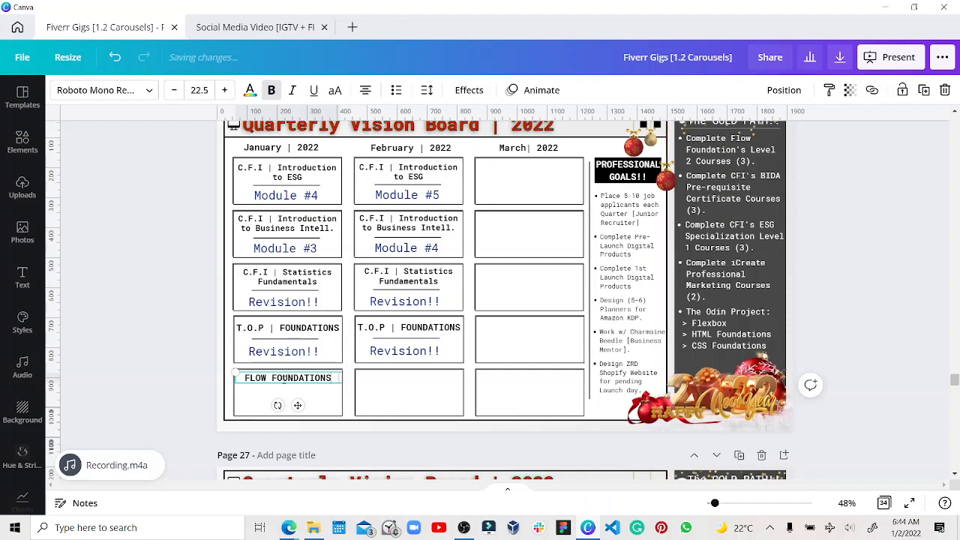
click(217, 391)
Duplicate the "FLOW FOUNDATIONS" heading just below itself in the fifth January box and replace the copy's text with "[Skills for the Future | Levl 2]"
click(264, 381)
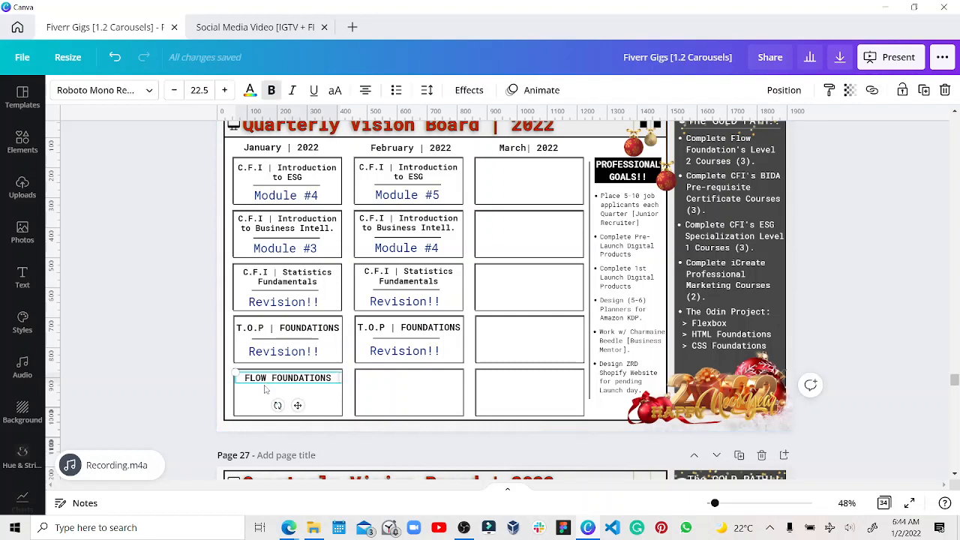
drag(264, 381, 265, 389)
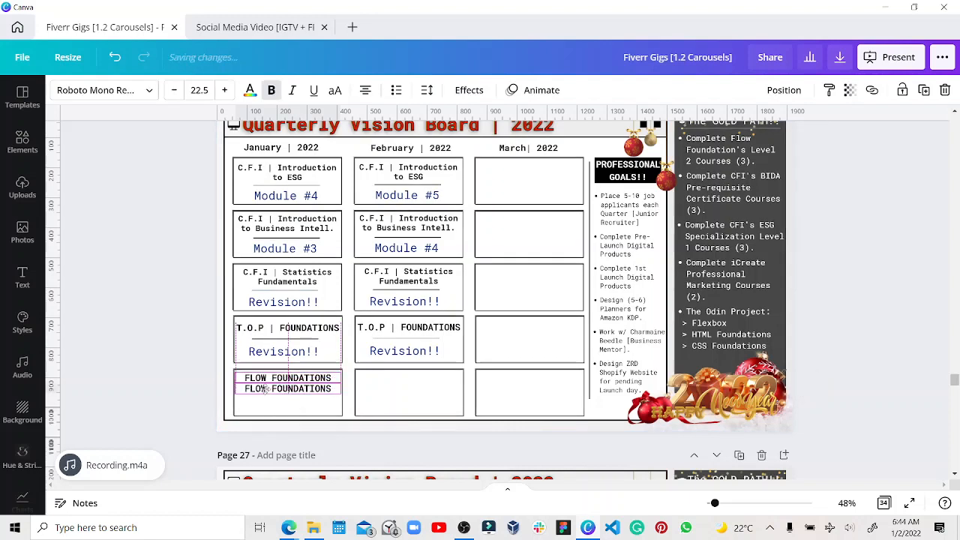
double_click(265, 389)
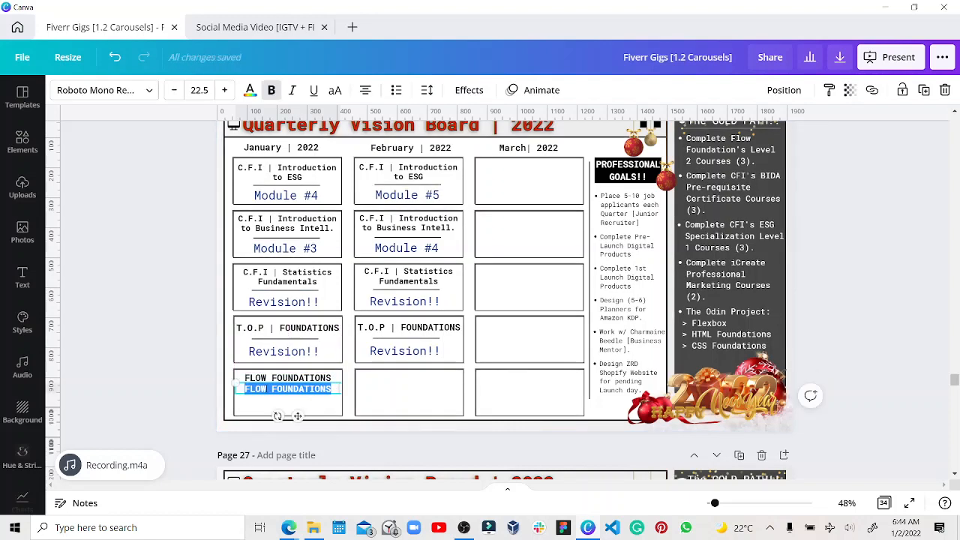
key(BackSpace)
text([]sKIL)
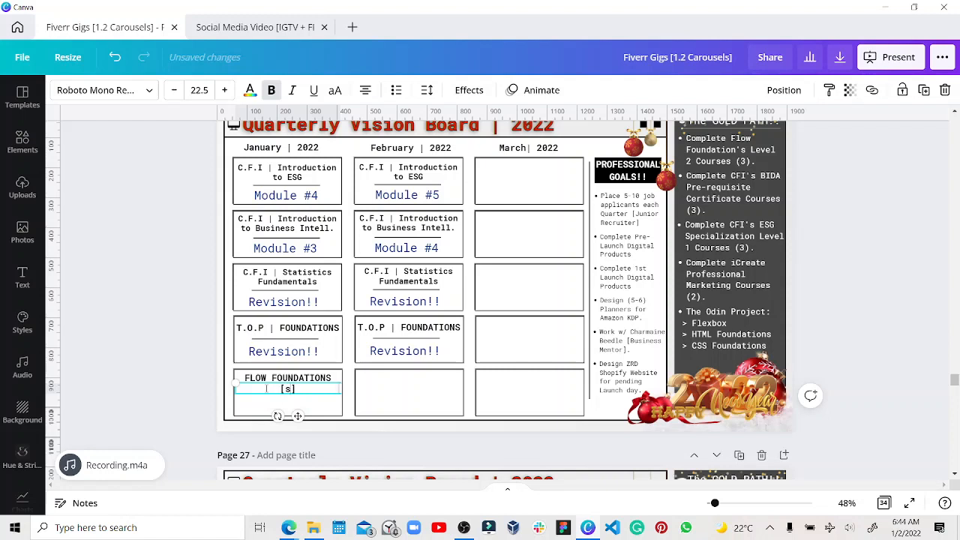
key(BackSpace)
key(BackSpace)
key(BackSpace)
key(BackSpace)
text(Skil)
text(ls for the )
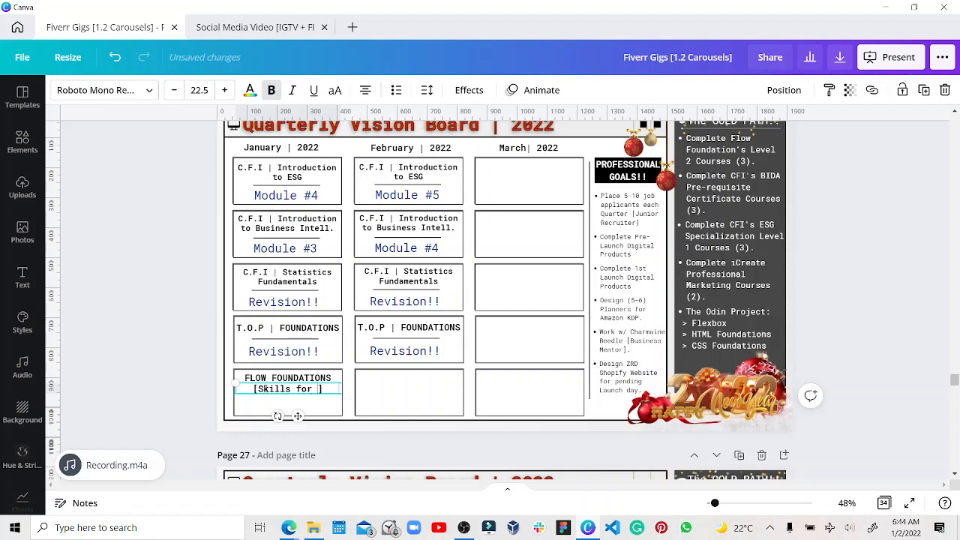
text(Fut)
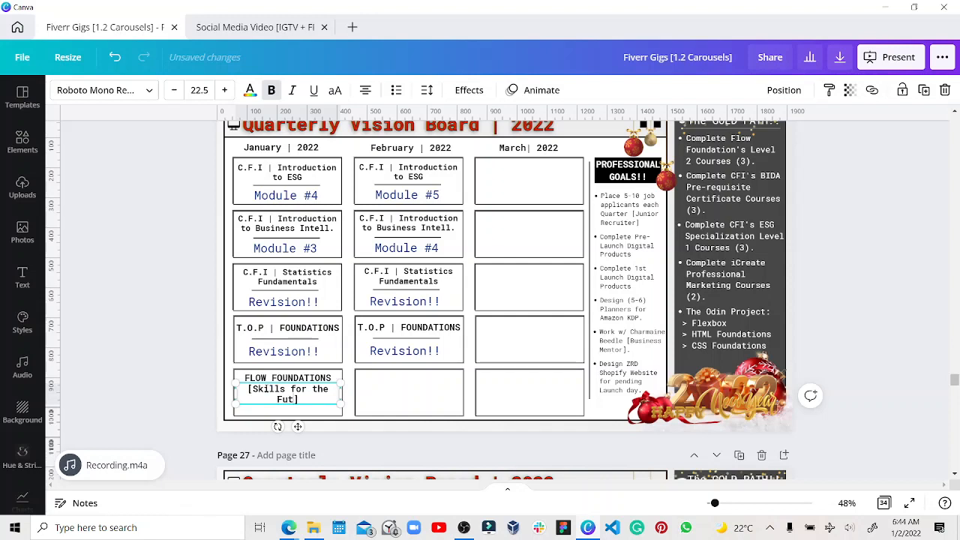
text(ure | Levl 2)
Correct "Levl" to "Level" in the bracketed subtitle and shrink it to font size 13.5 so it fits on one line
scroll(510, 300, up, 1)
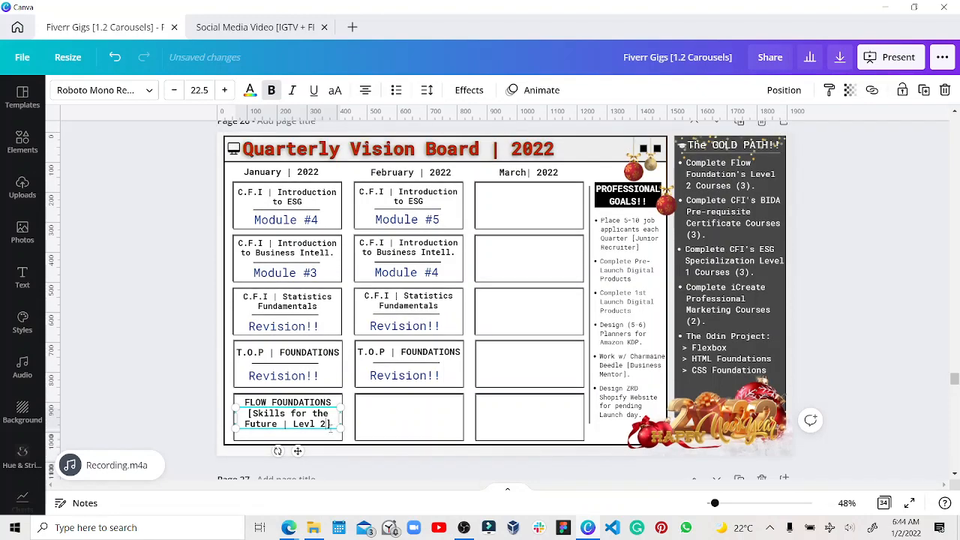
scroll(341, 413, up, 1)
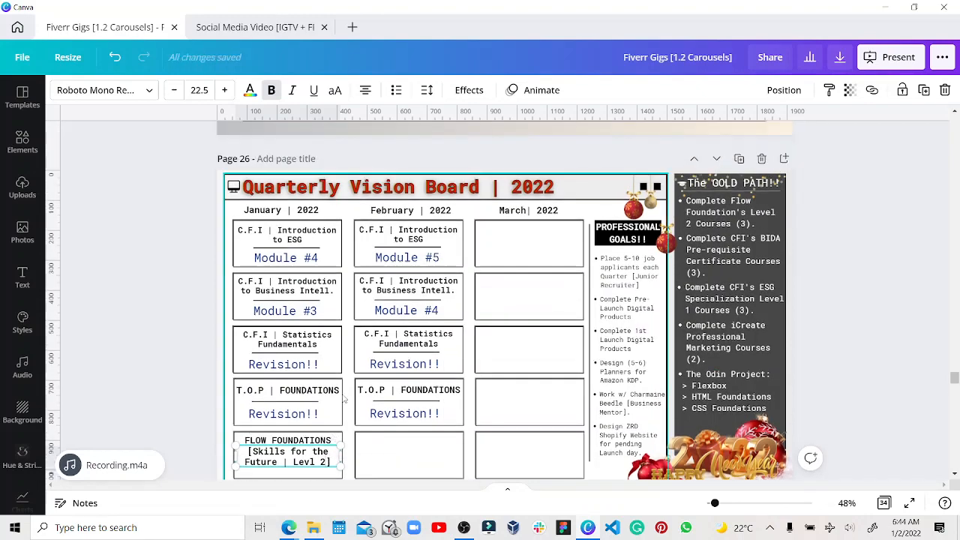
scroll(344, 400, down, 3)
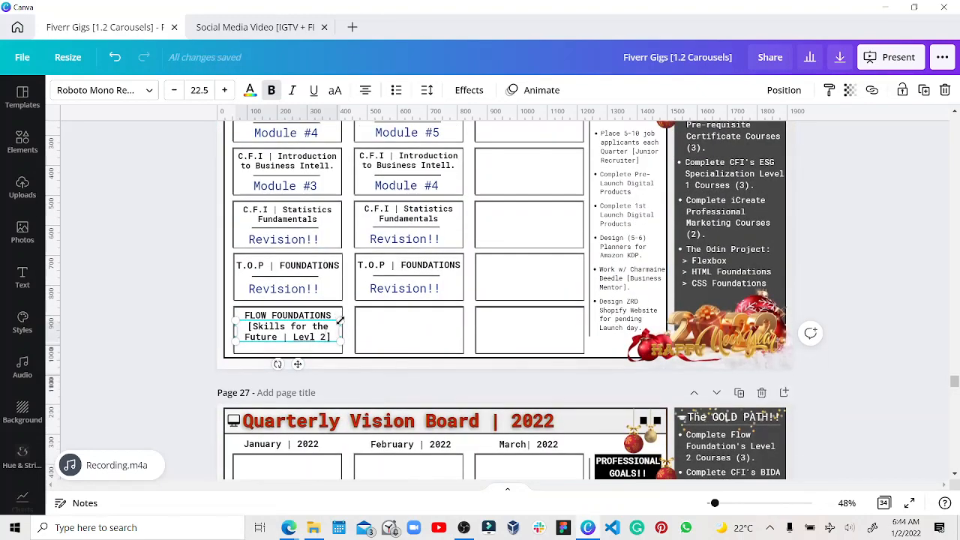
drag(340, 320, 327, 323)
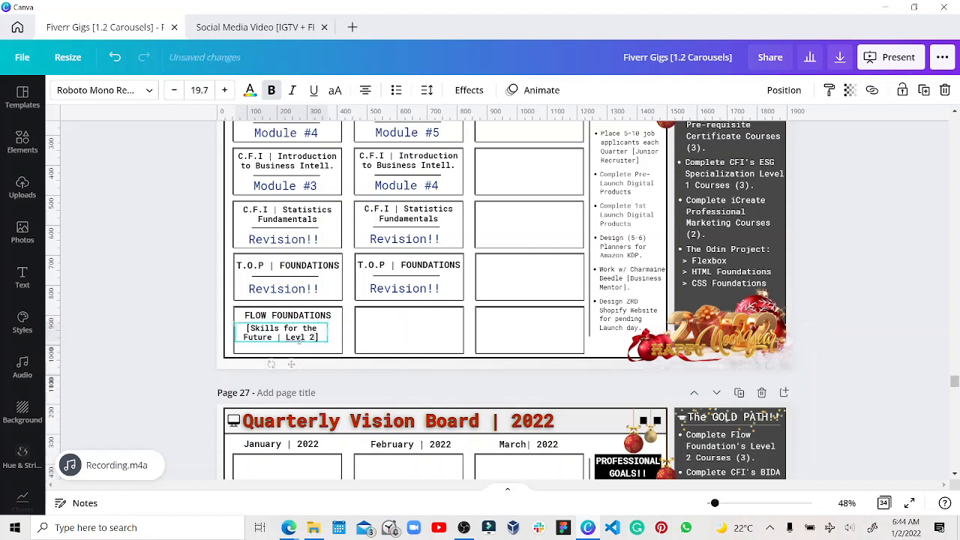
click(299, 339)
text(e)
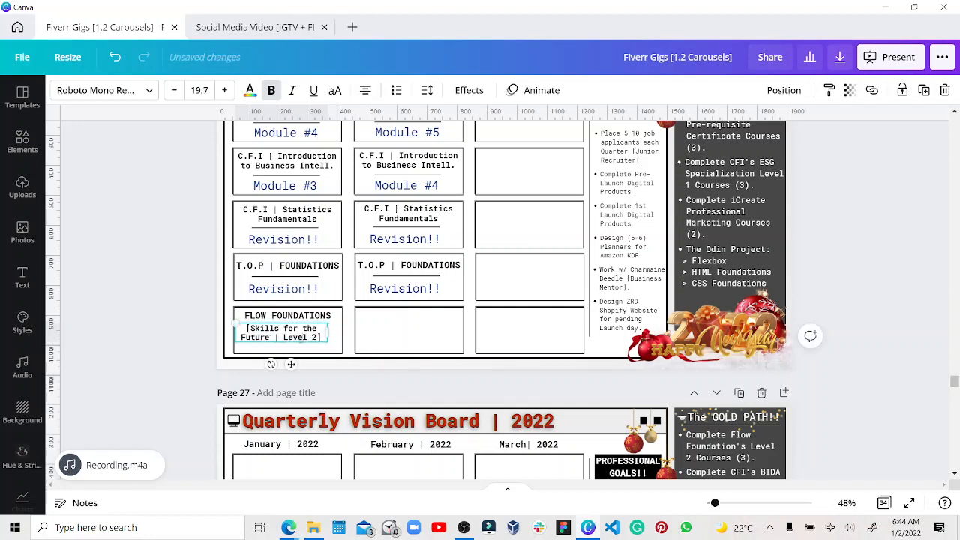
drag(328, 333, 344, 314)
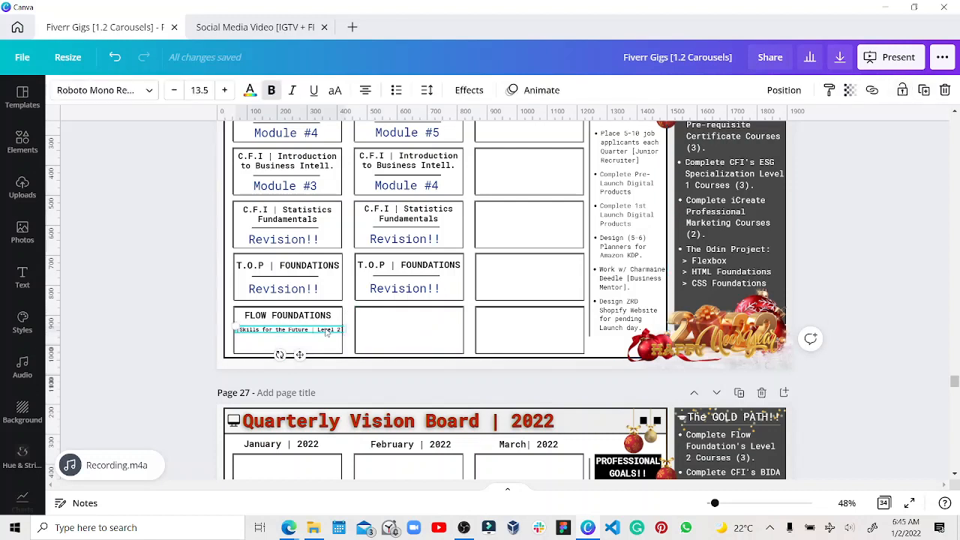
Align the bracketed subtitle with the "FLOW FOUNDATIONS" heading and nudge it up directly beneath it
drag(327, 333, 325, 333)
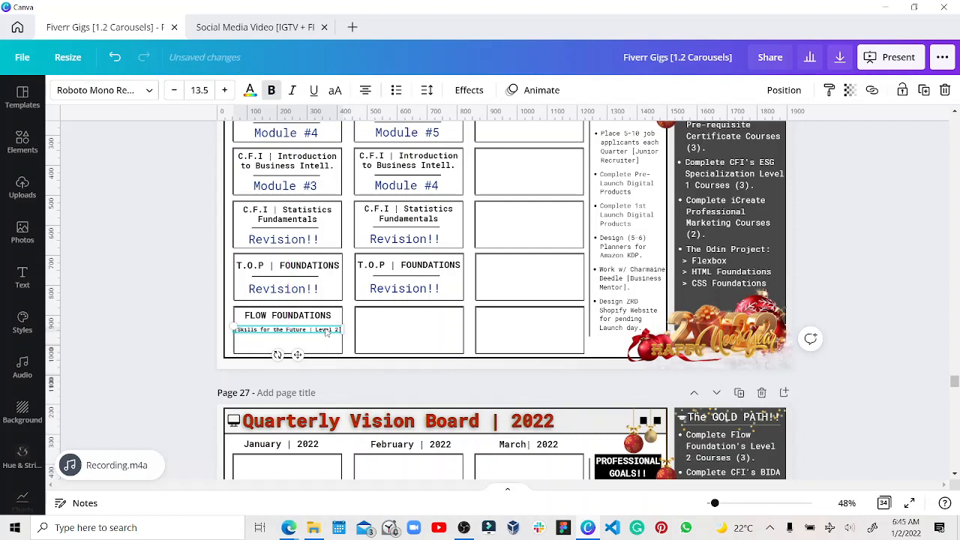
key(Up)
key(Up)
key(Up)
key(Up)
key(Up)
key(Up)
key(Up)
key(Up)
key(Up)
key(Up)
key(Up)
key(Up)
key(Up)
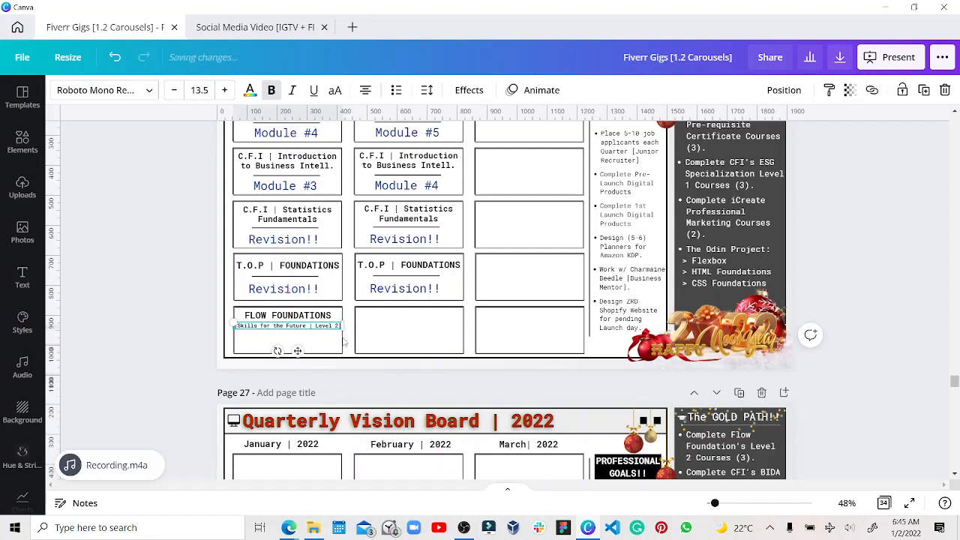
click(356, 345)
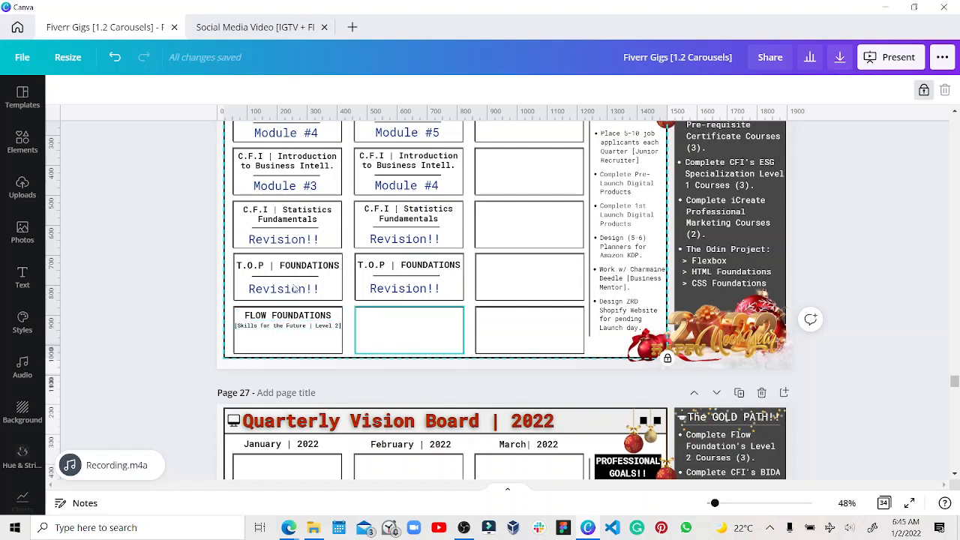
Copy the divider line from the January T.O.P box into the fifth January box and remove "| Level 2" from the subtitle
drag(296, 279, 339, 325)
click(302, 330)
key(BackSpace)
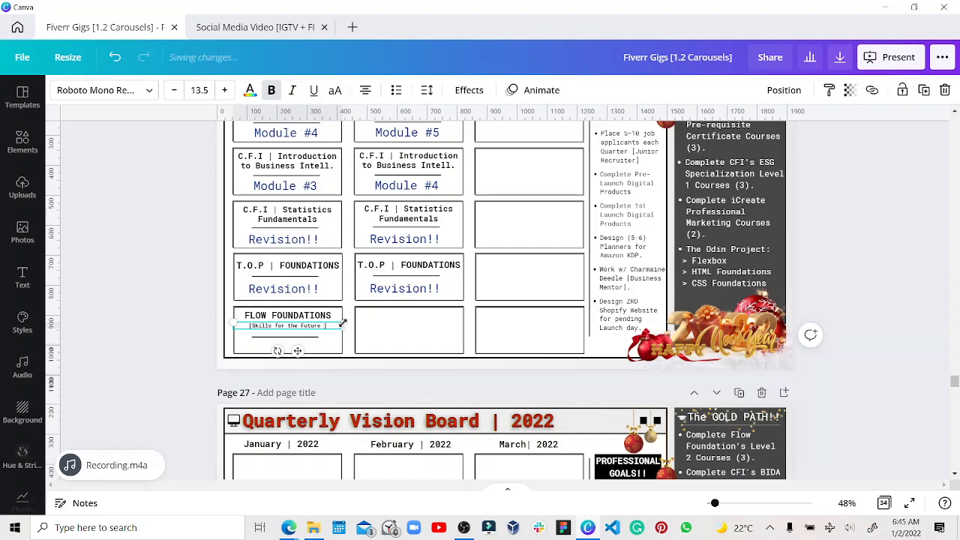
Enlarge the "[Skills for the Future ]" subtitle to font size 17.3 and narrow its text box to about 371 wide
drag(341, 326, 369, 325)
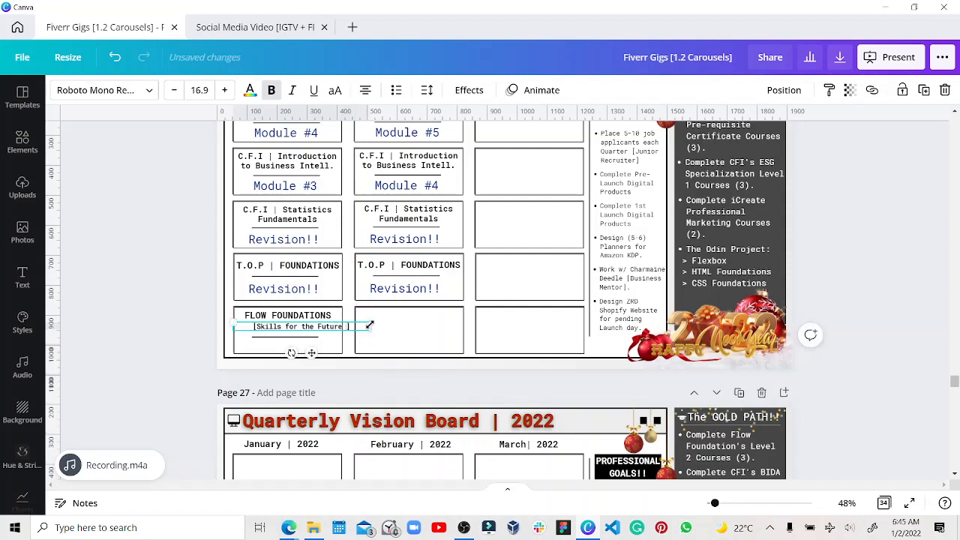
drag(367, 328, 374, 325)
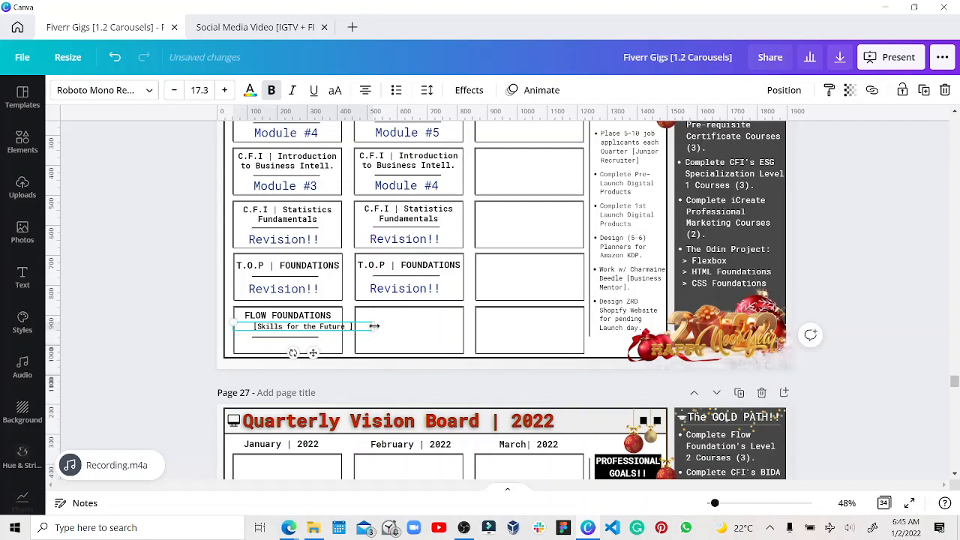
drag(365, 324, 345, 324)
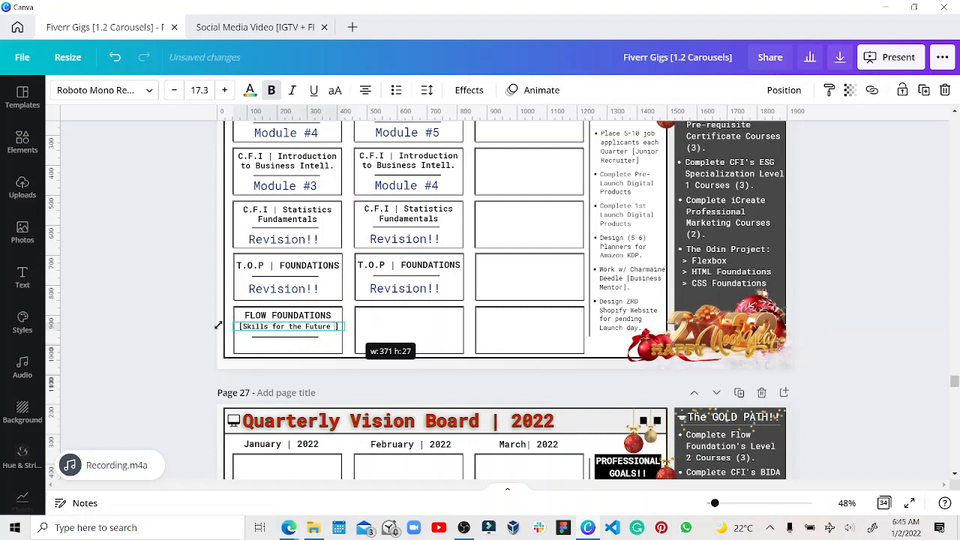
click(209, 334)
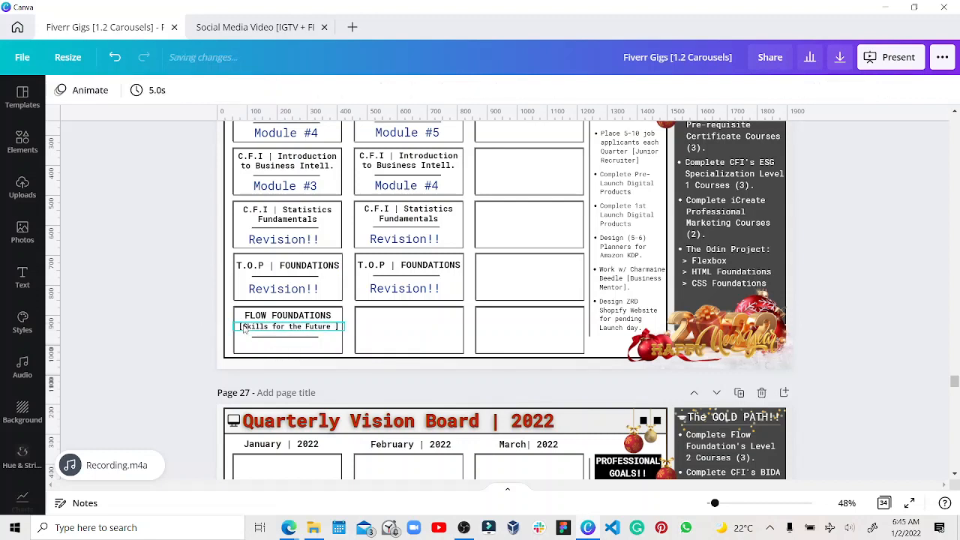
Fine-tune the subtitle's horizontal position so it is centred under the "FLOW FOUNDATIONS" heading
click(337, 326)
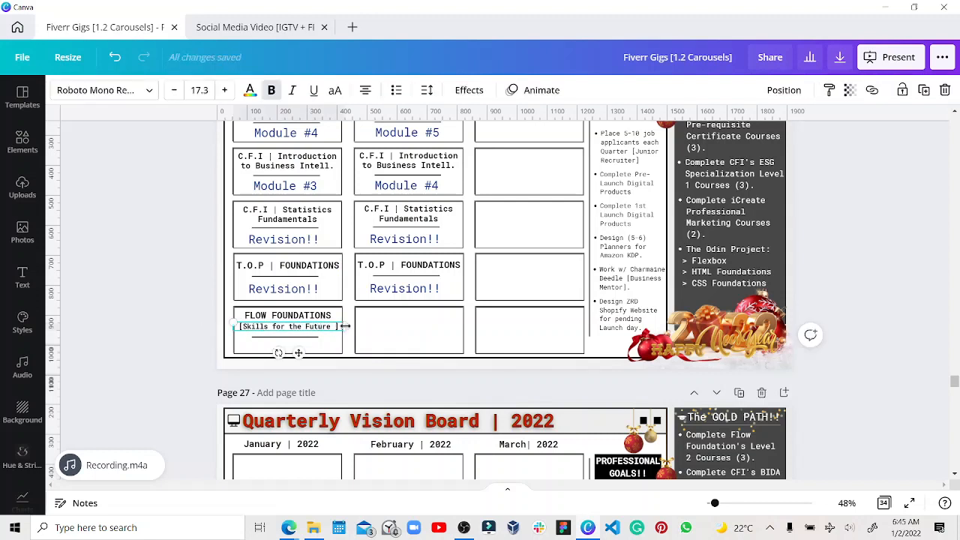
drag(341, 326, 340, 327)
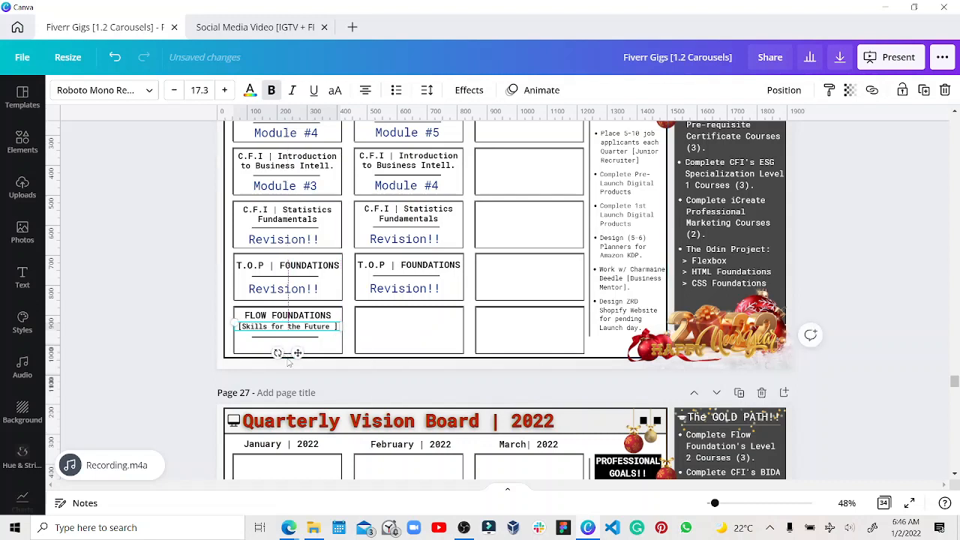
key(shift+Right)
key(Left)
key(Left)
key(Left)
key(Left)
key(Left)
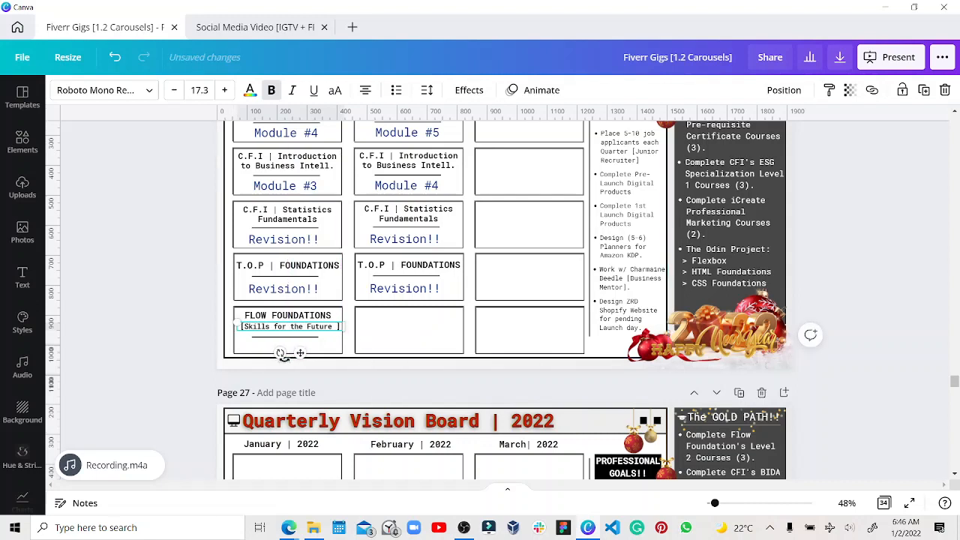
key(Left)
key(Left)
key(Left)
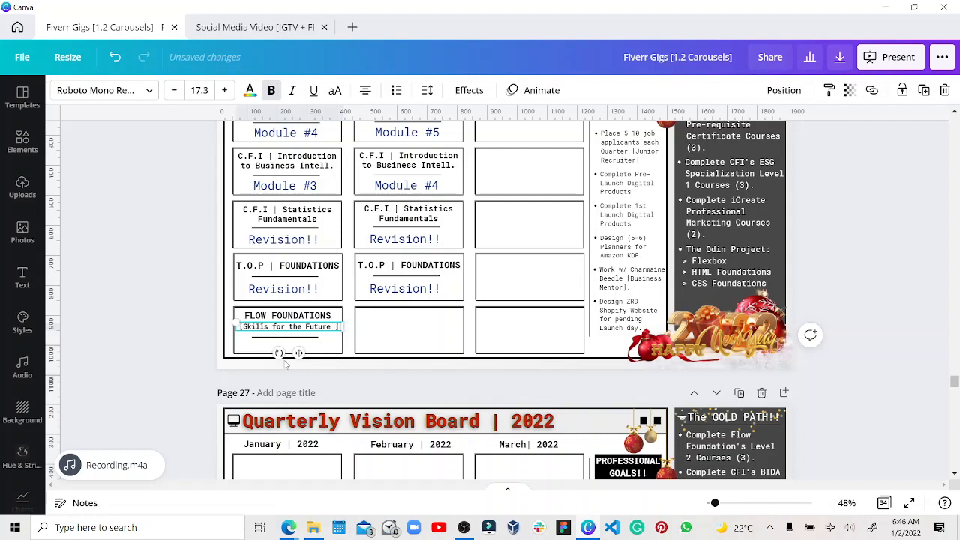
click(199, 344)
Raise the fifth January box's divider line slightly and place a copy of the T.O.P box's "Revision!!" text beneath it
click(288, 337)
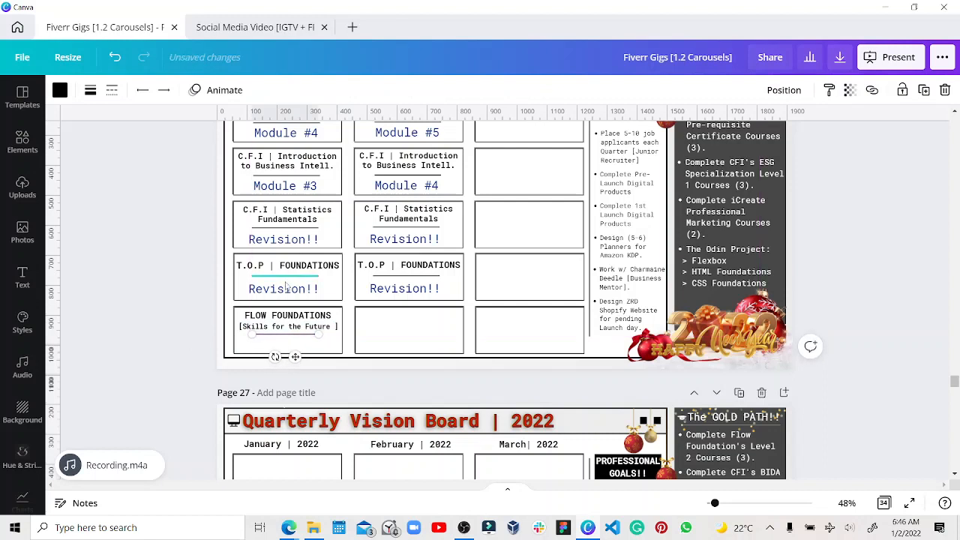
click(288, 289)
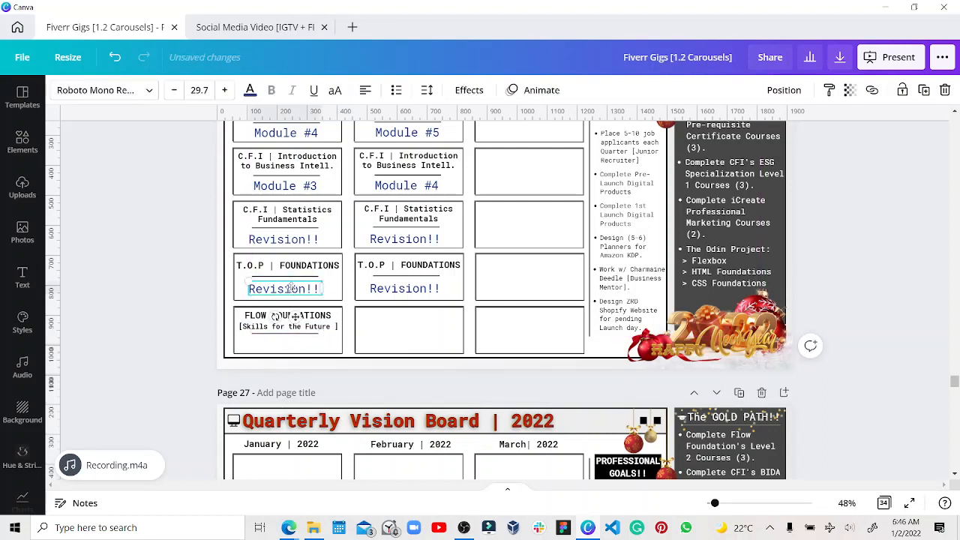
drag(291, 289, 282, 345)
drag(282, 346, 284, 345)
click(284, 345)
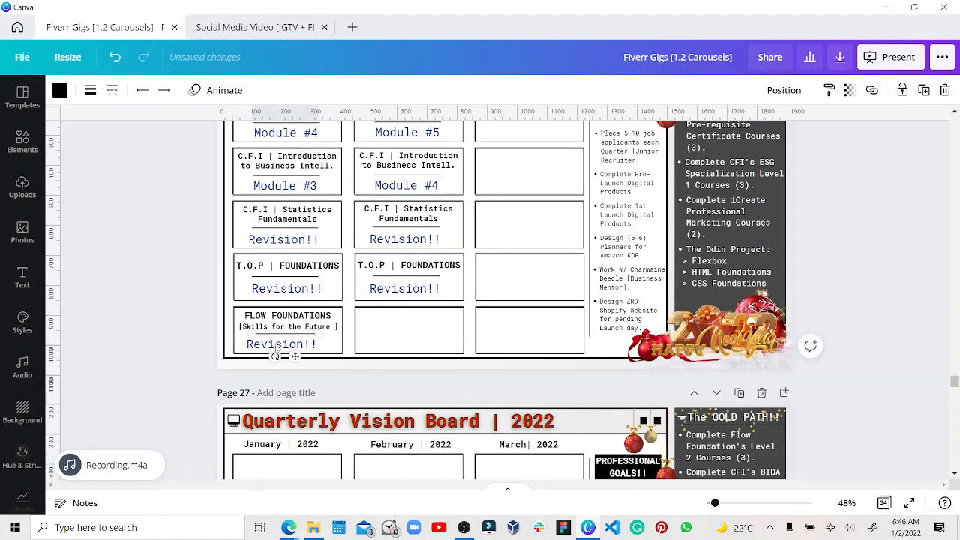
Replace the copied "Revision!!" text with "GRADUATION!" and widen its text box to keep it on one line
click(284, 345)
click(285, 346)
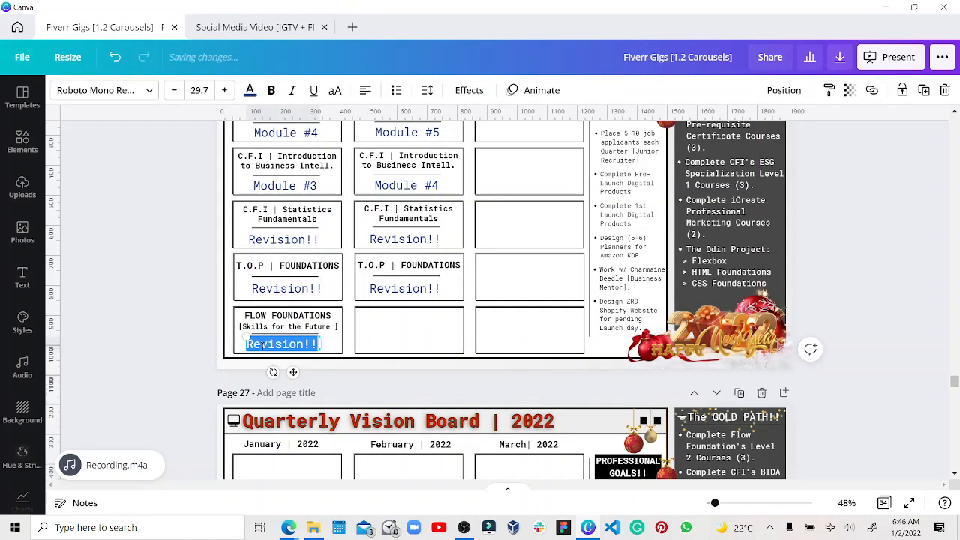
text(GRADUATI)
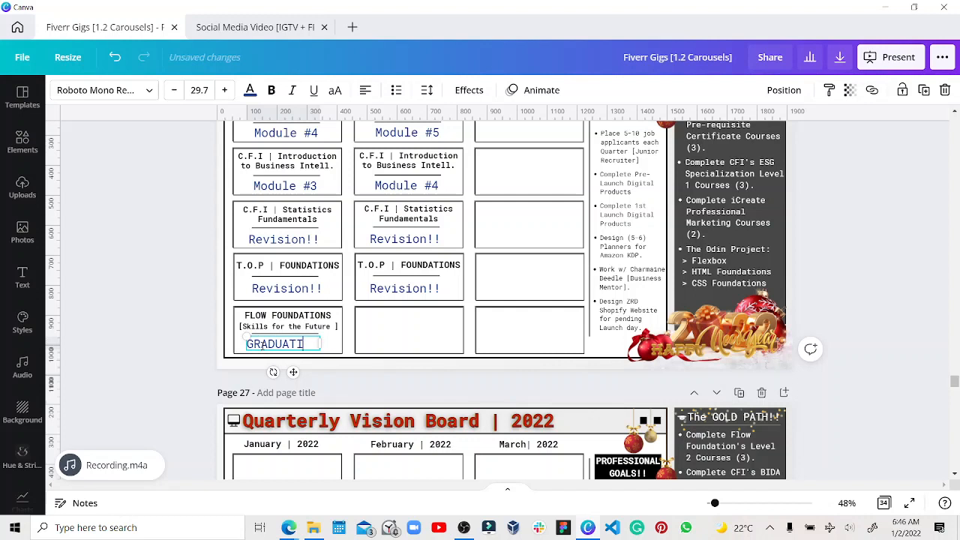
text(ON)
key(Return)
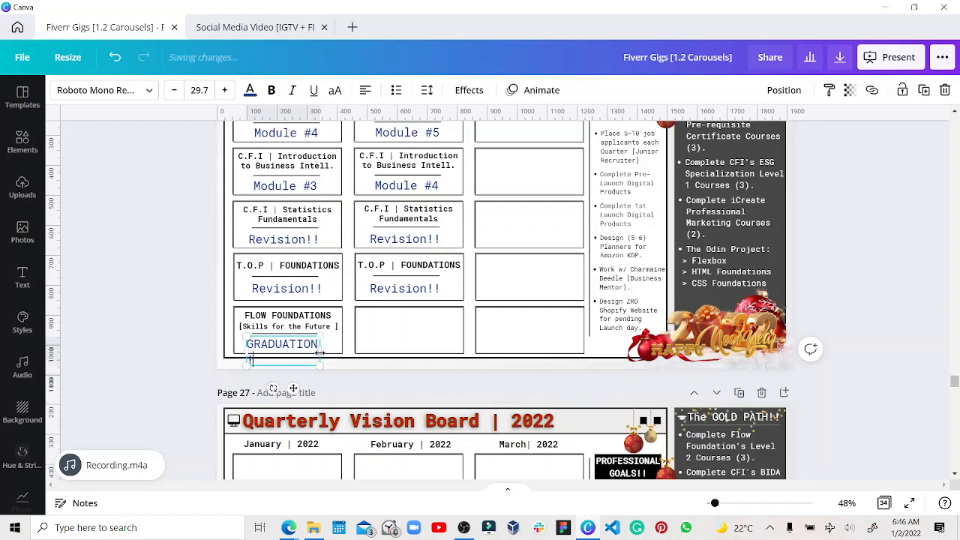
drag(320, 353, 325, 357)
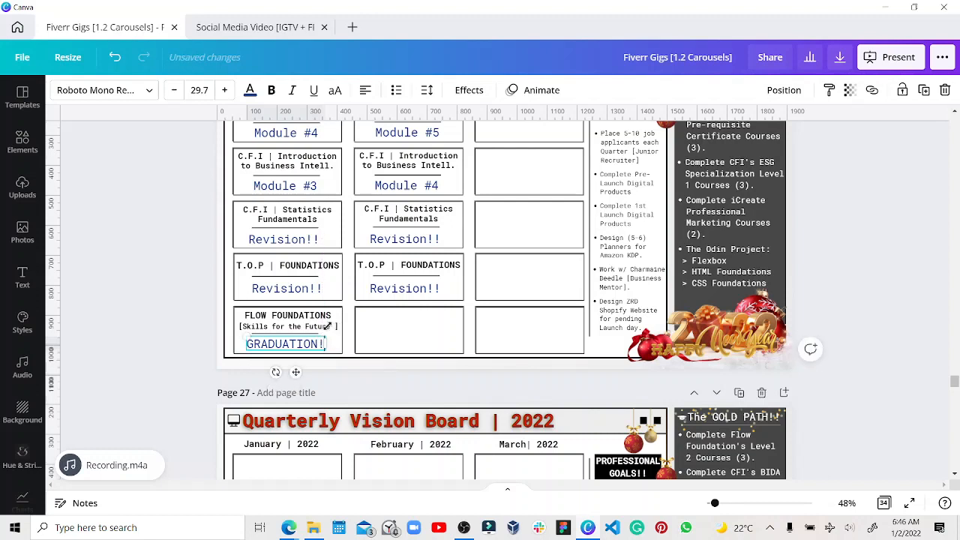
Remove the extra space before the closing bracket in the "[Skills for the Future ]" subtitle
click(173, 336)
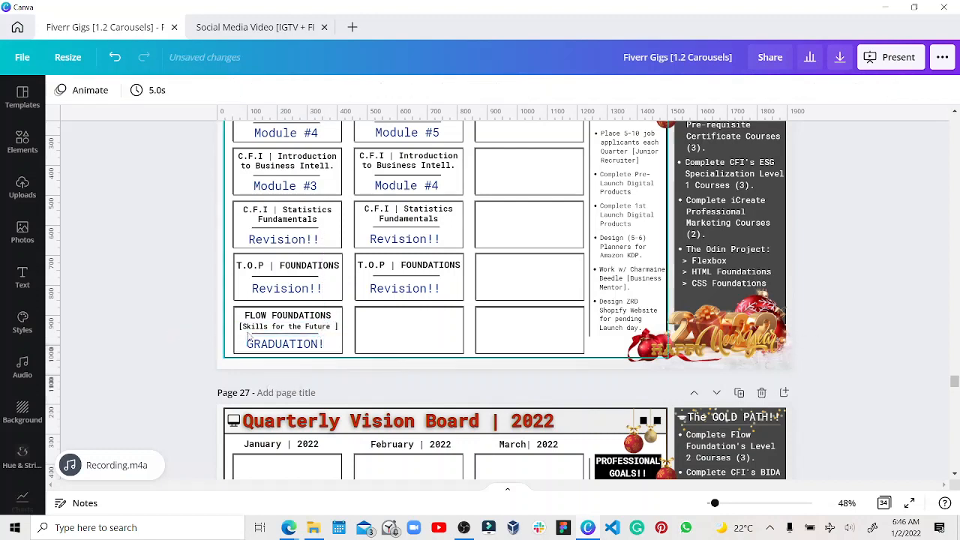
click(290, 330)
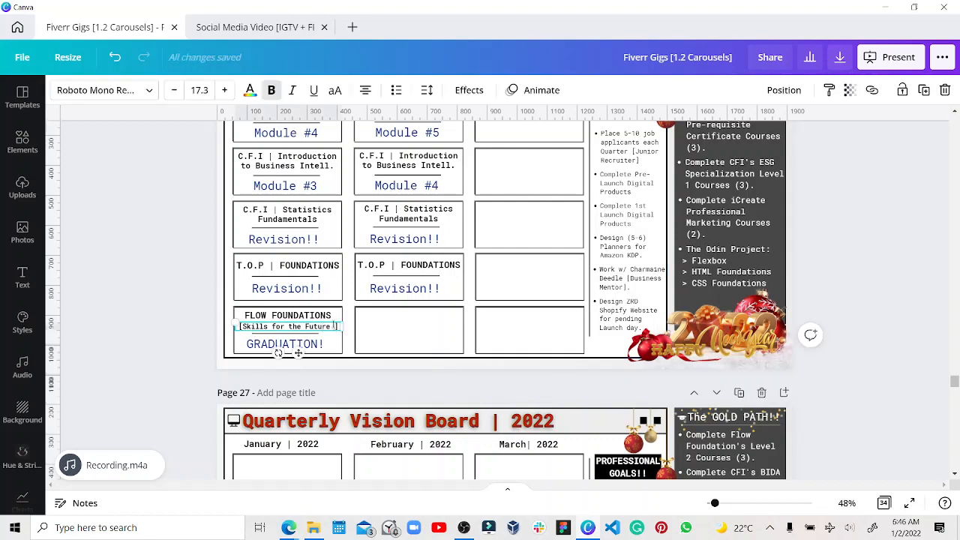
key(BackSpace)
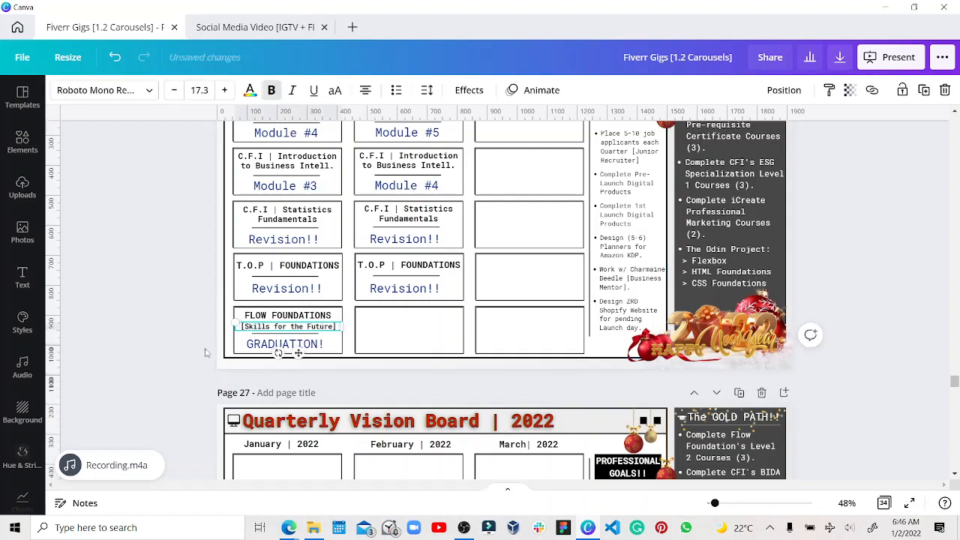
key(Escape)
click(293, 345)
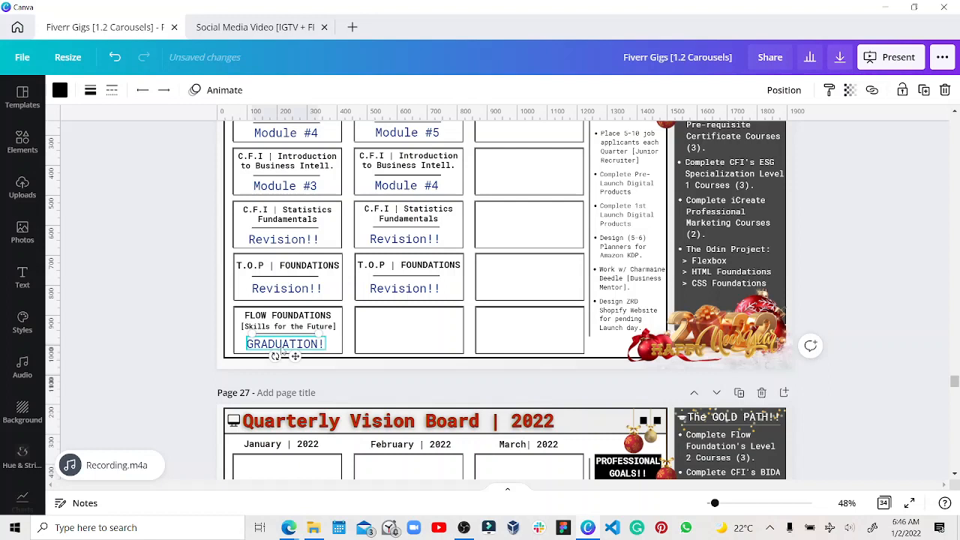
Copy the heading, subtitle, divider and "GRADUATION!" text from January's FLOW FOUNDATIONS box into February's fifth box
click(282, 350)
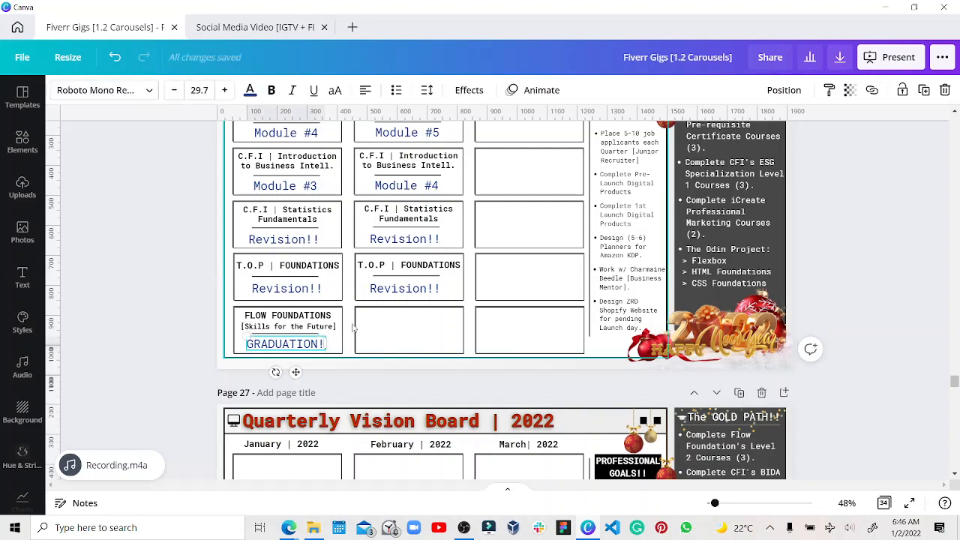
drag(210, 317, 284, 360)
drag(286, 315, 406, 314)
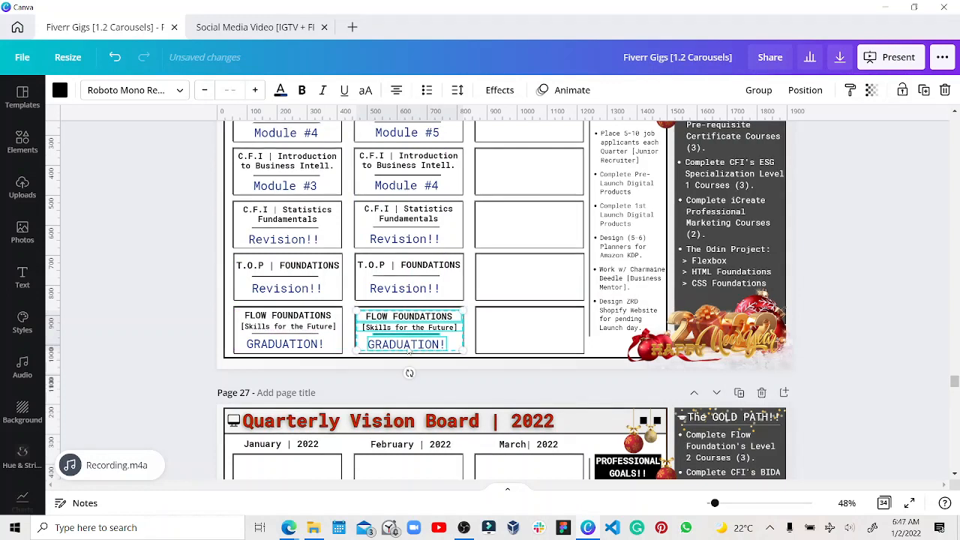
click(484, 322)
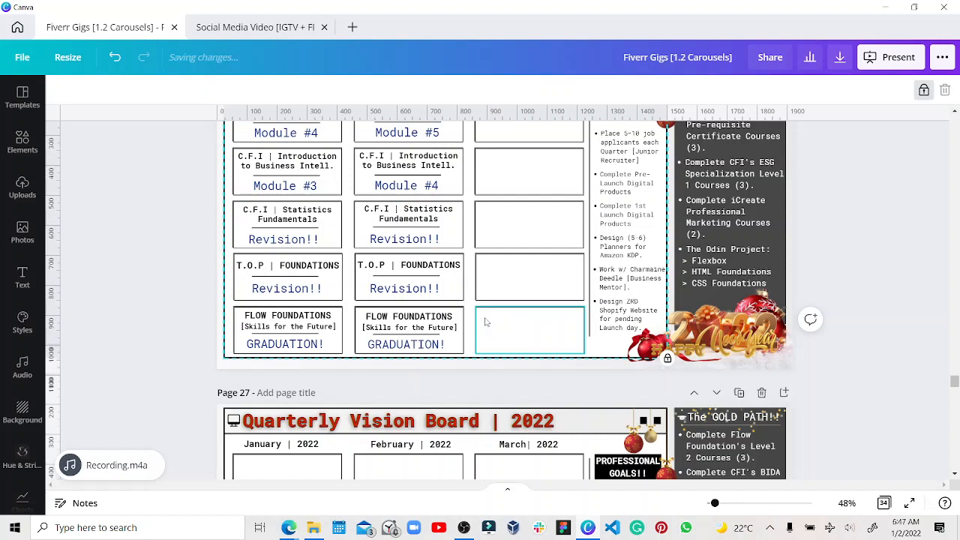
Replace February's copied "GRADUATION!" text with "Level 2|Course #1", widen its text box to fit one line, and shift it towards January
click(437, 347)
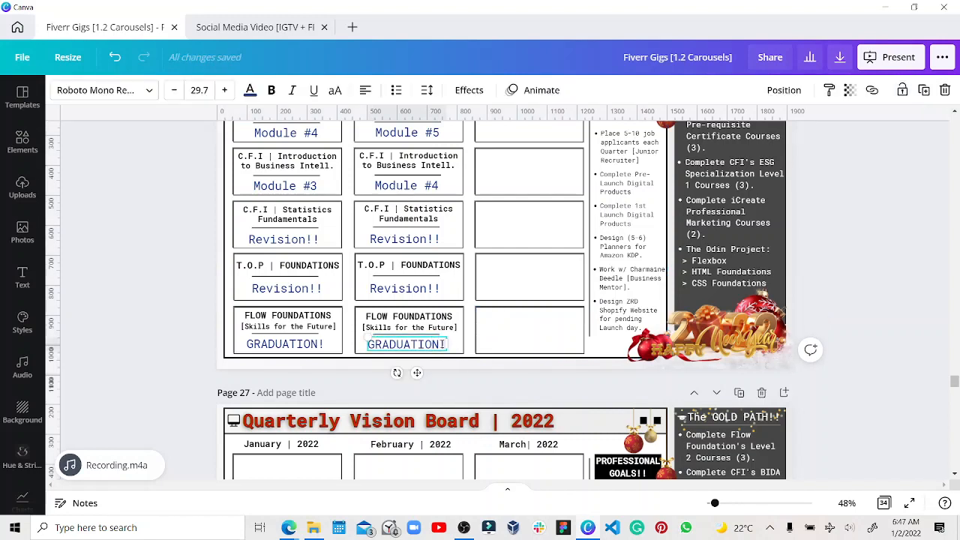
drag(443, 343, 366, 345)
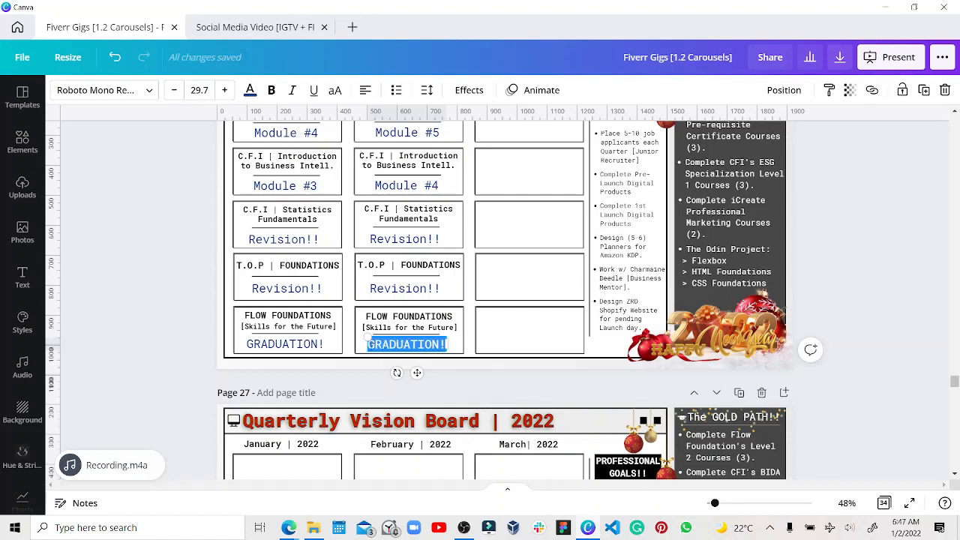
text(Leve)
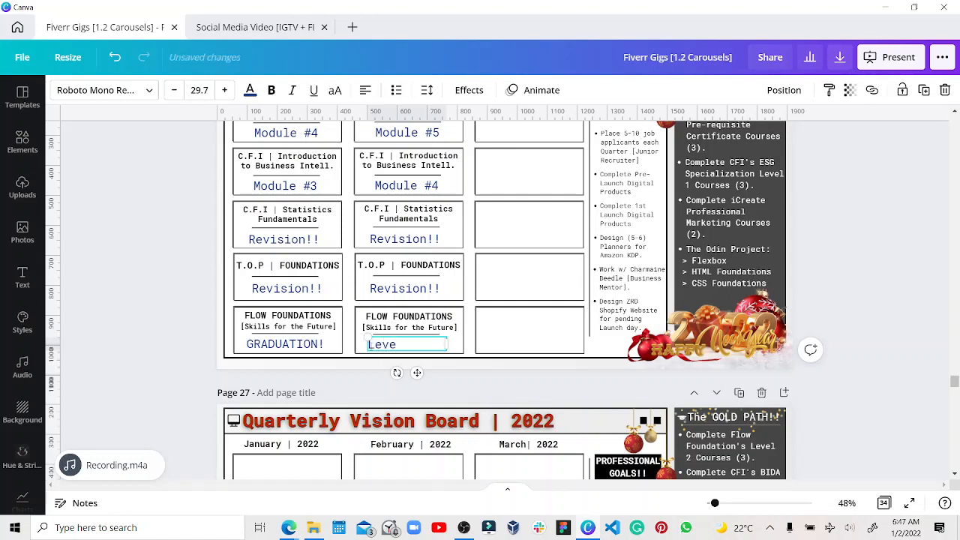
text(l 2 | Course )
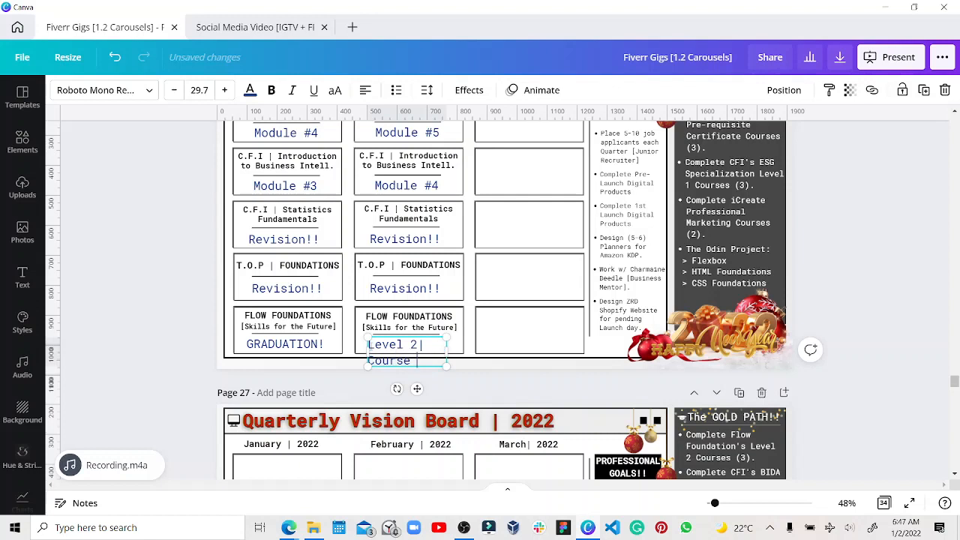
text(#2)
drag(452, 350, 488, 341)
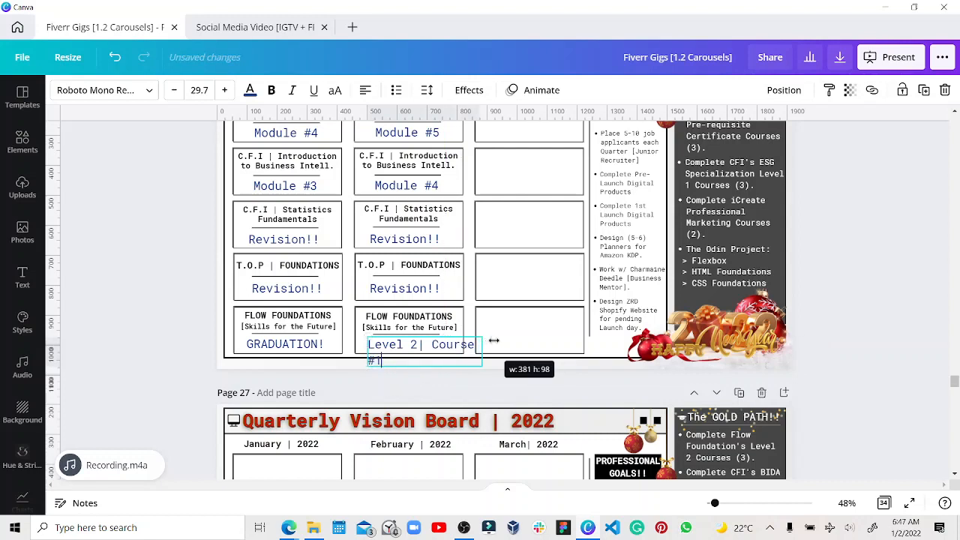
click(432, 344)
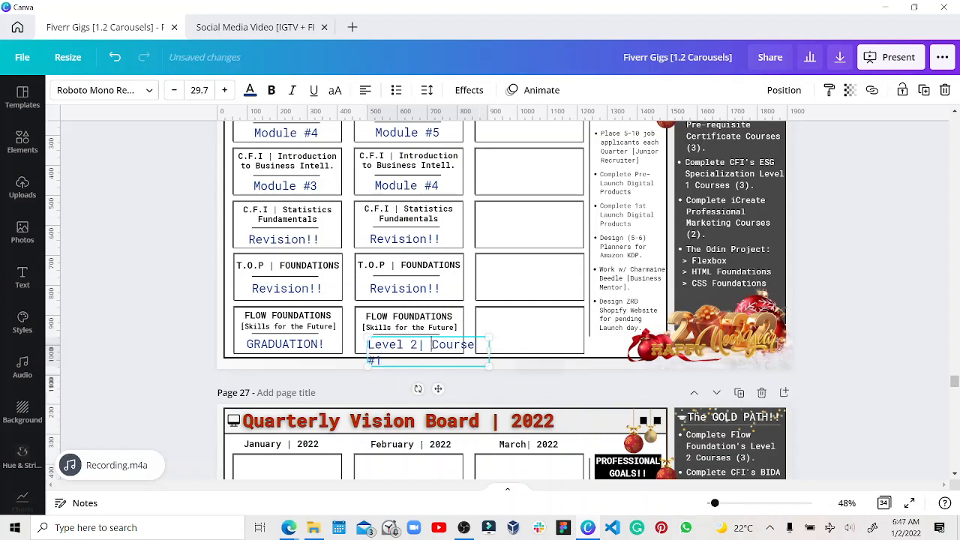
key(BackSpace)
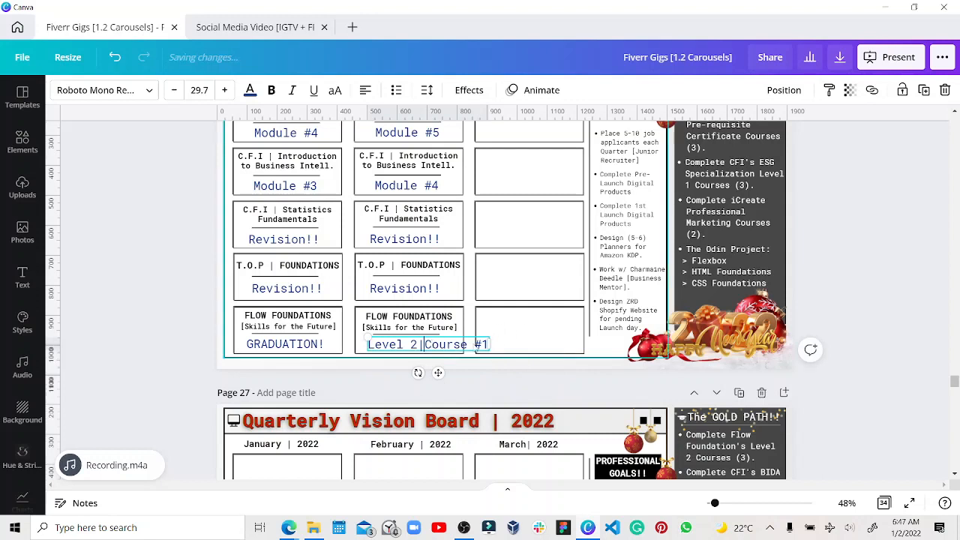
click(472, 349)
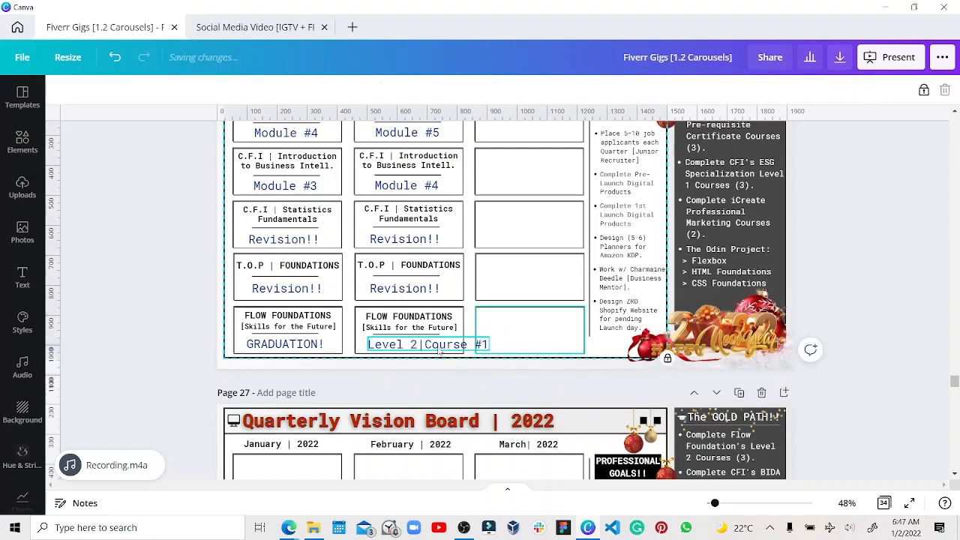
drag(439, 350, 436, 344)
Extend February's FLOW FOUNDATIONS subtitle to "[Skills for the Future| L2]" and shrink its text to size 15.1 to fit one line
click(428, 328)
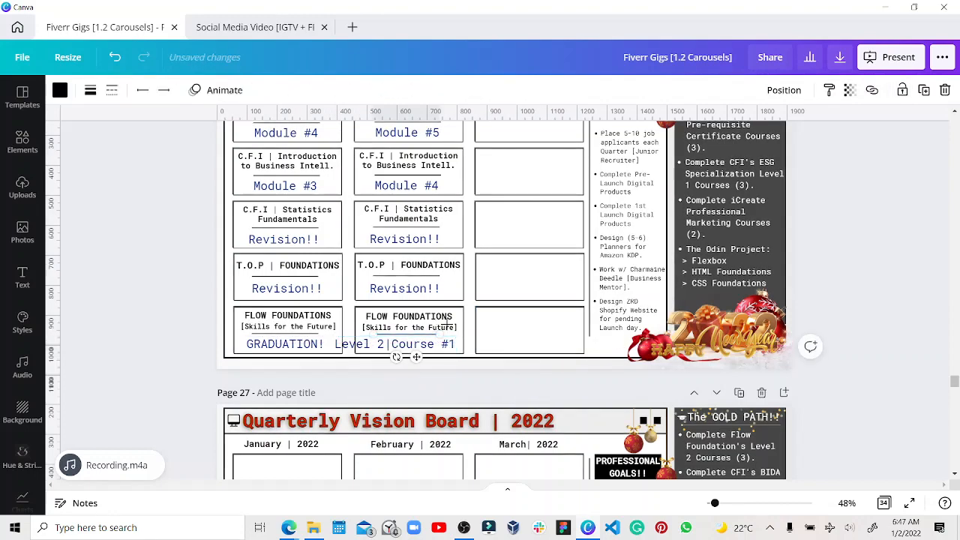
click(455, 328)
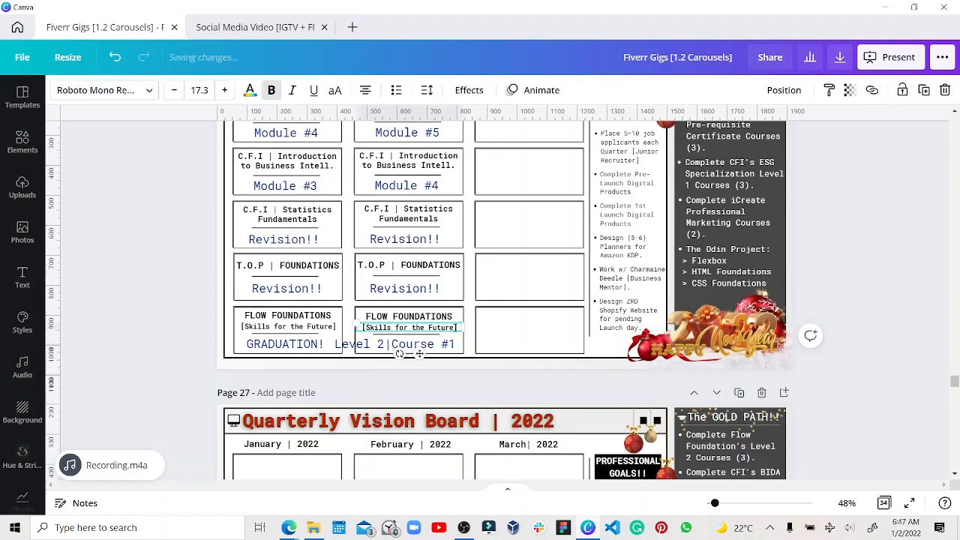
text(|)
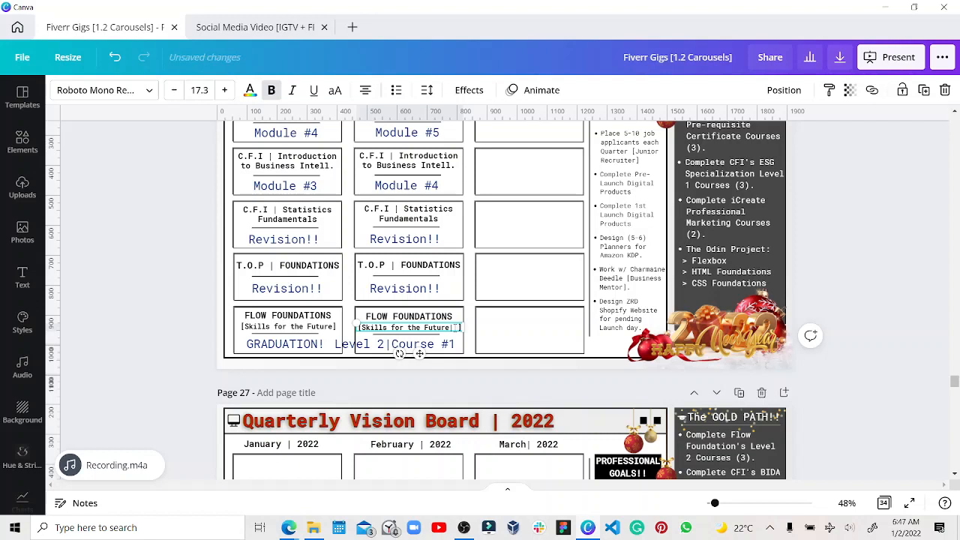
key(BackSpace)
key(BackSpace)
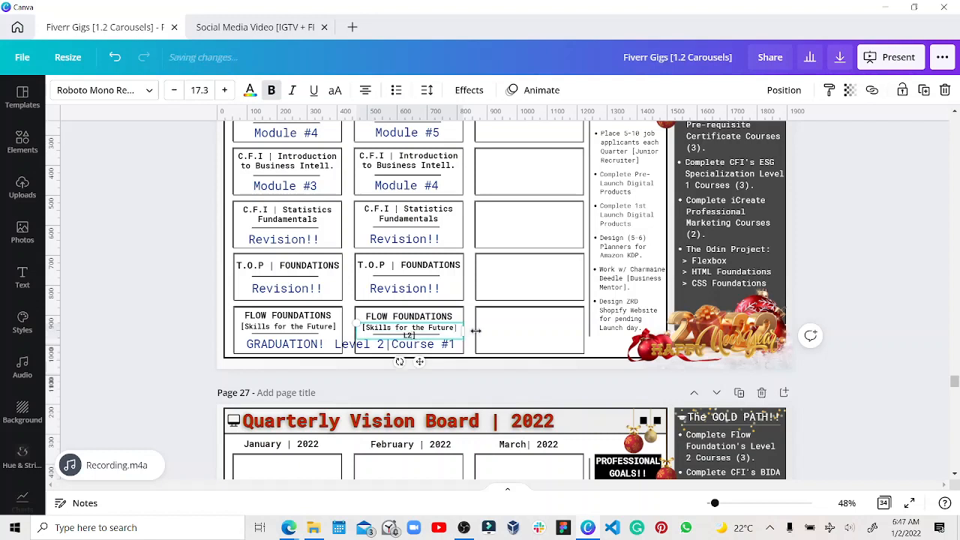
drag(481, 329, 463, 321)
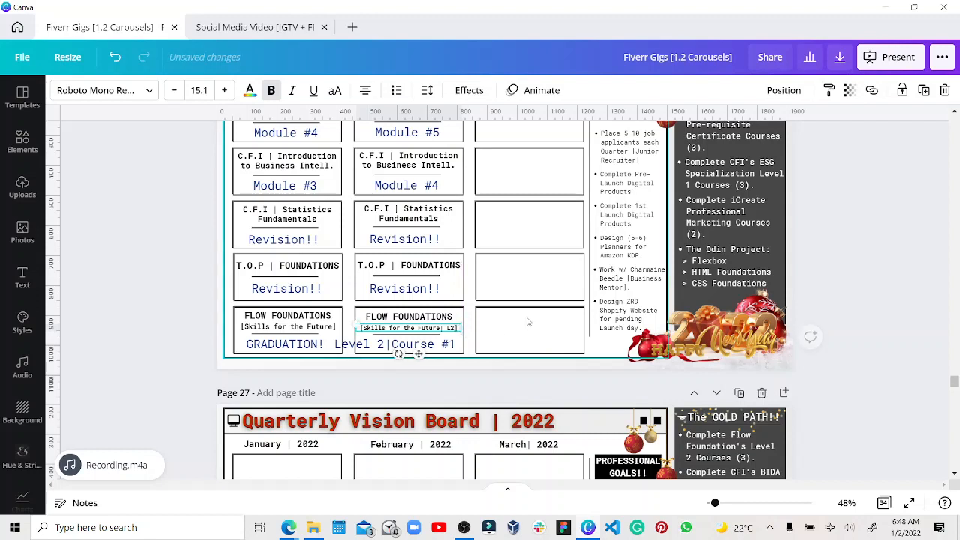
Shorten the "Level 2|Course #1" text to "Course #1", centre-align it, and narrow its text box to about 298 wide
click(427, 345)
click(428, 344)
double_click(446, 344)
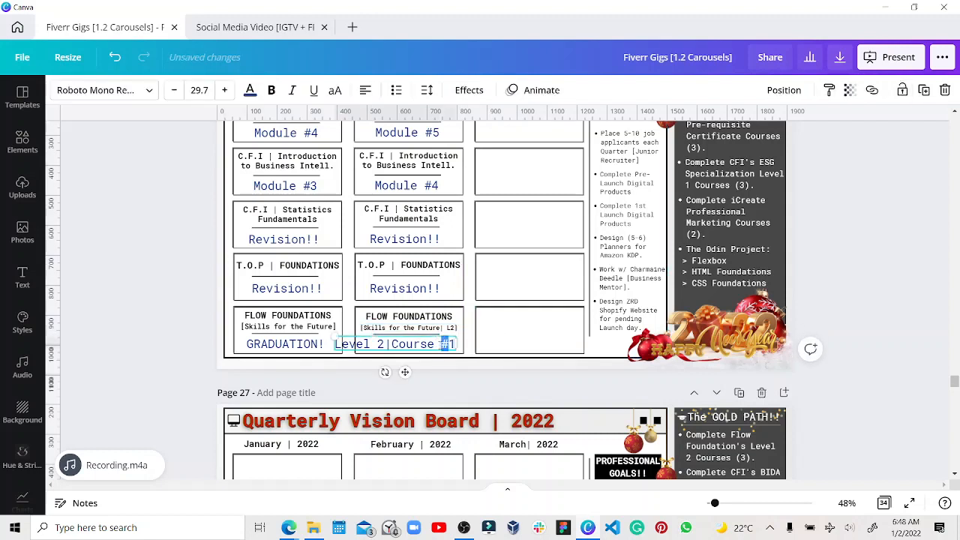
drag(389, 343, 335, 343)
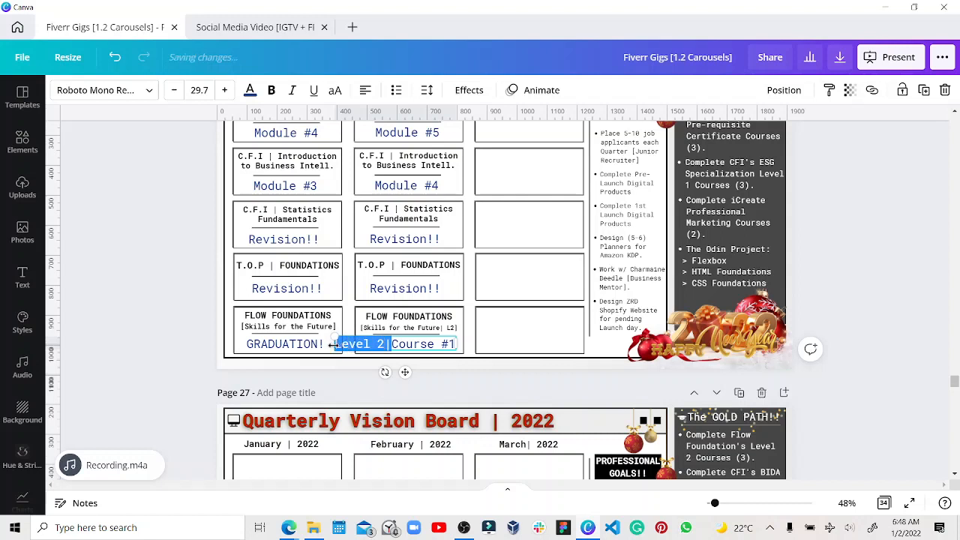
key(BackSpace)
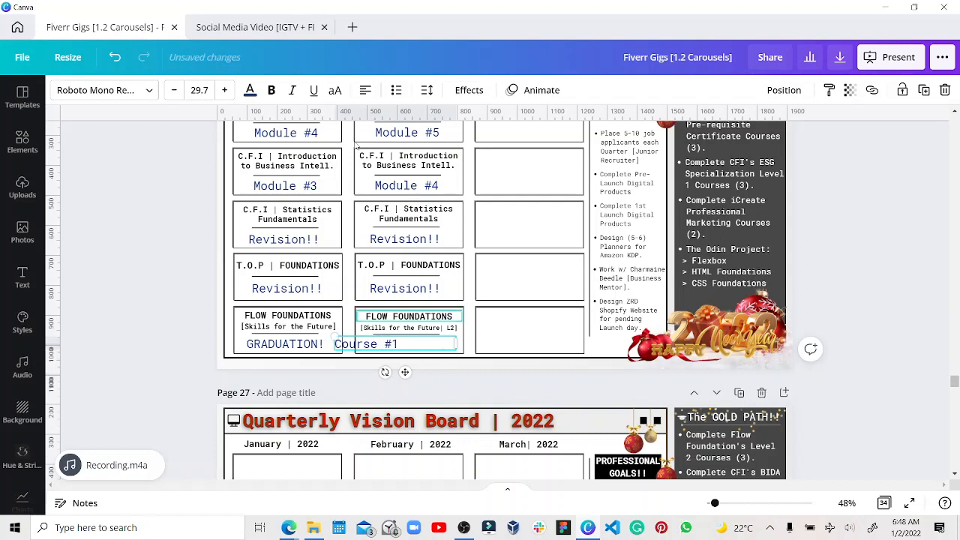
key(ctrl+shift+c)
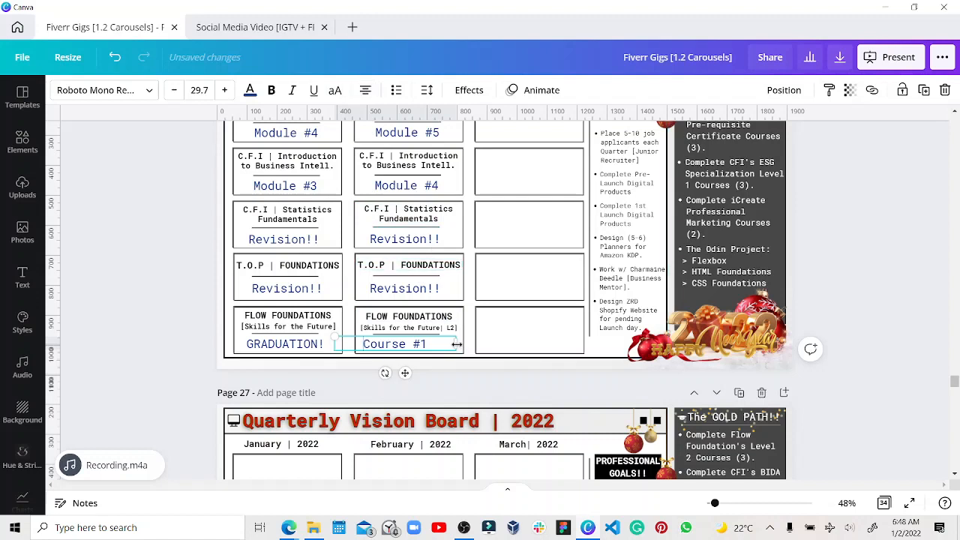
drag(455, 344, 425, 344)
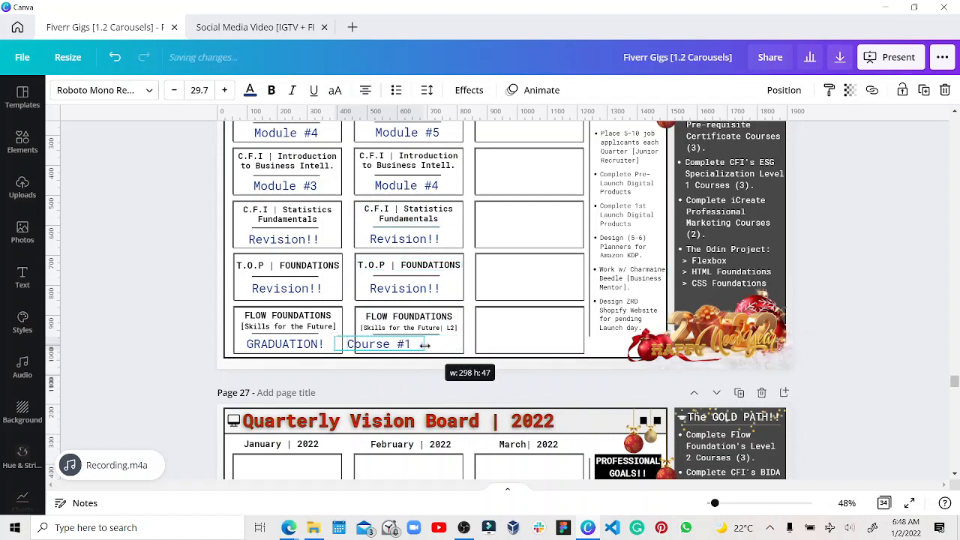
Centre-align the "Module" and "Revision!!" texts in the January and February boxes
click(412, 293)
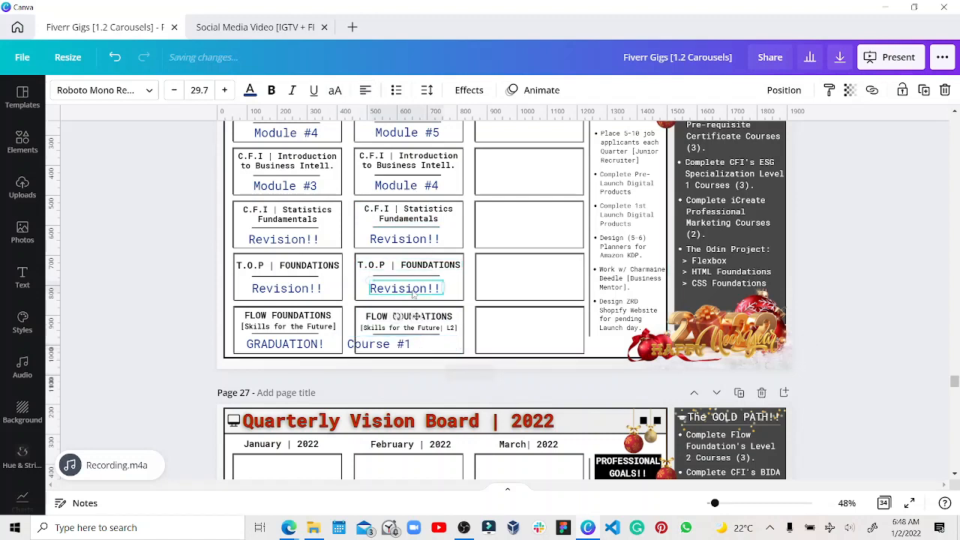
click(365, 89)
drag(216, 132, 396, 94)
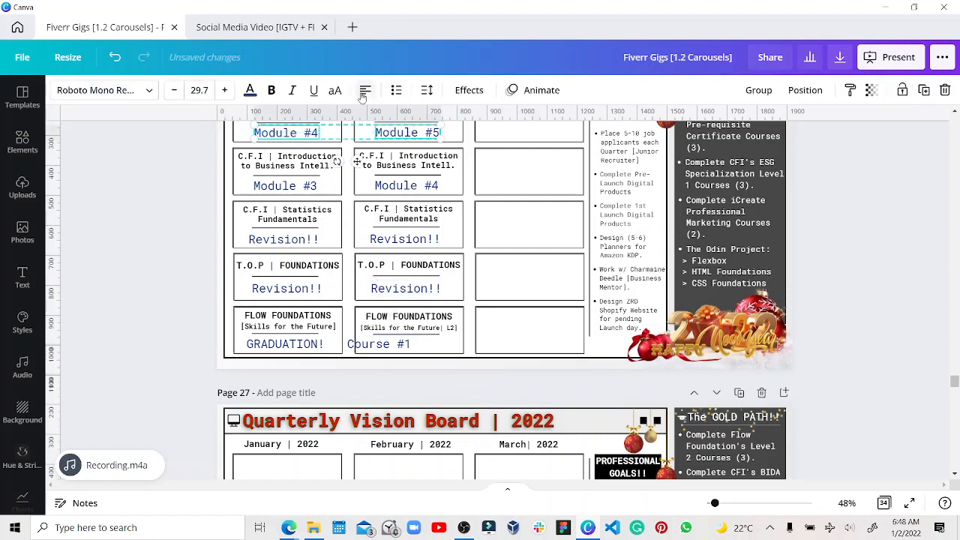
drag(216, 190, 443, 178)
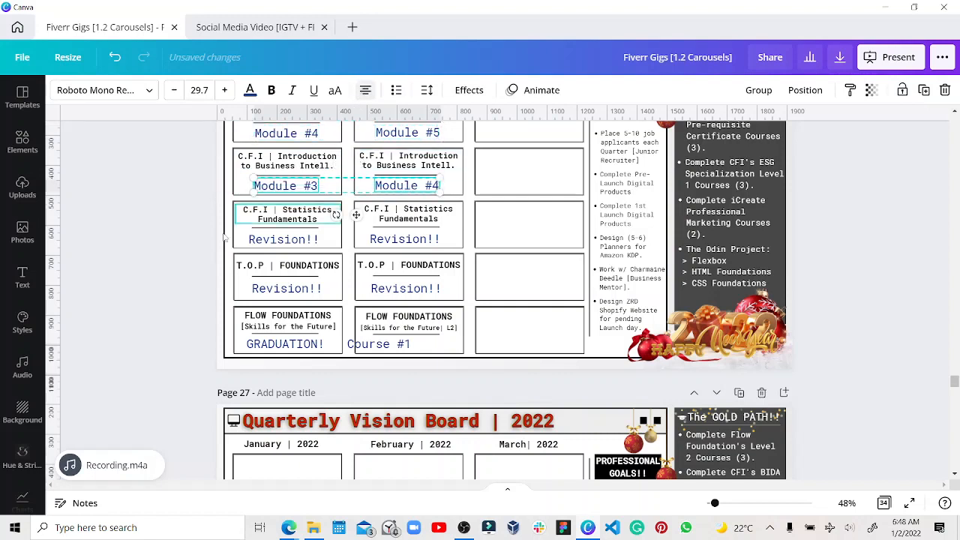
drag(221, 239, 387, 247)
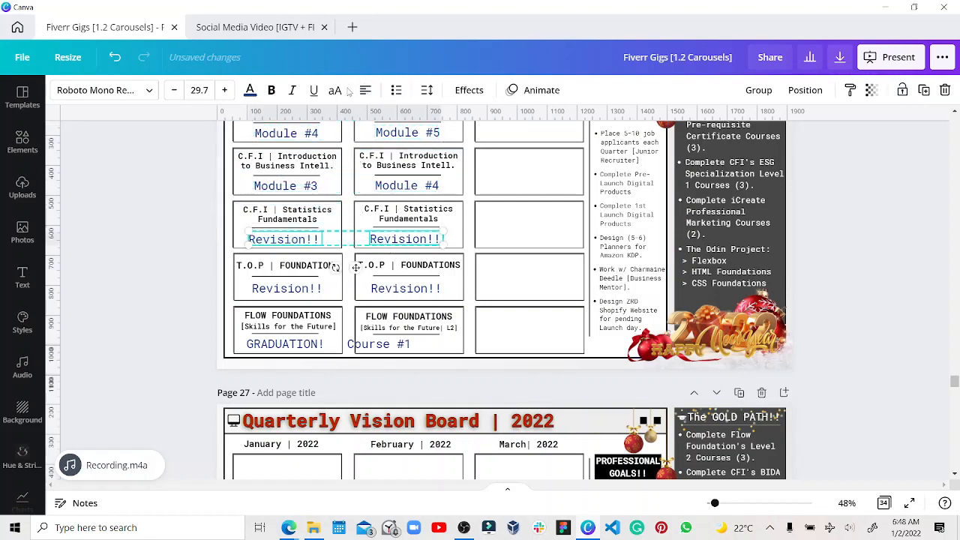
click(365, 90)
drag(216, 266, 266, 280)
drag(185, 284, 409, 292)
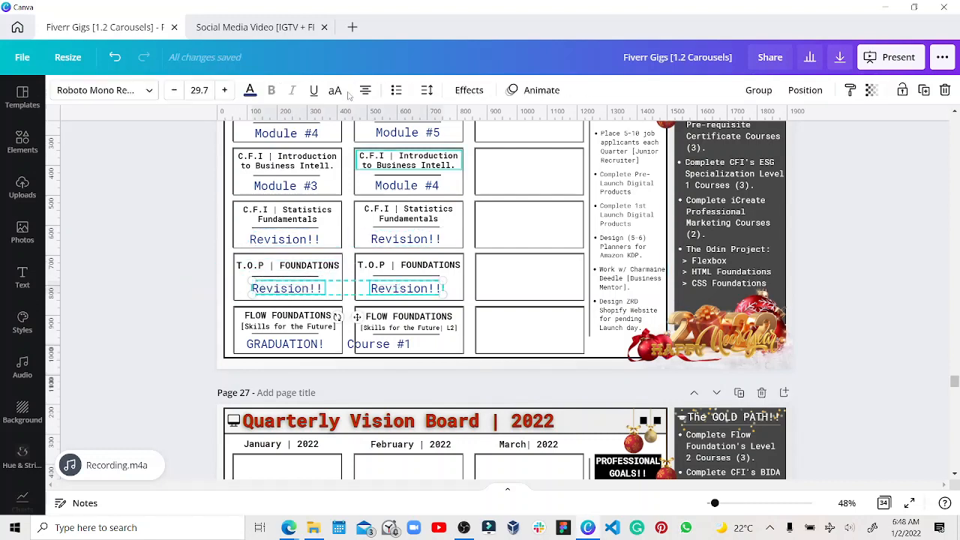
Centre the "Course #1" text under February's FLOW FOUNDATIONS divider and centre-align January's "GRADUATION!" text
click(387, 346)
drag(404, 348, 403, 345)
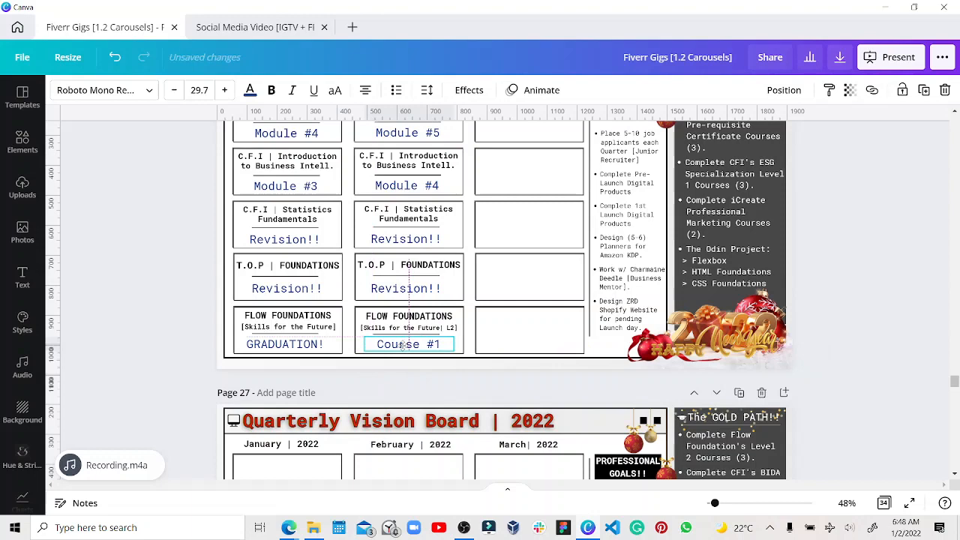
click(314, 347)
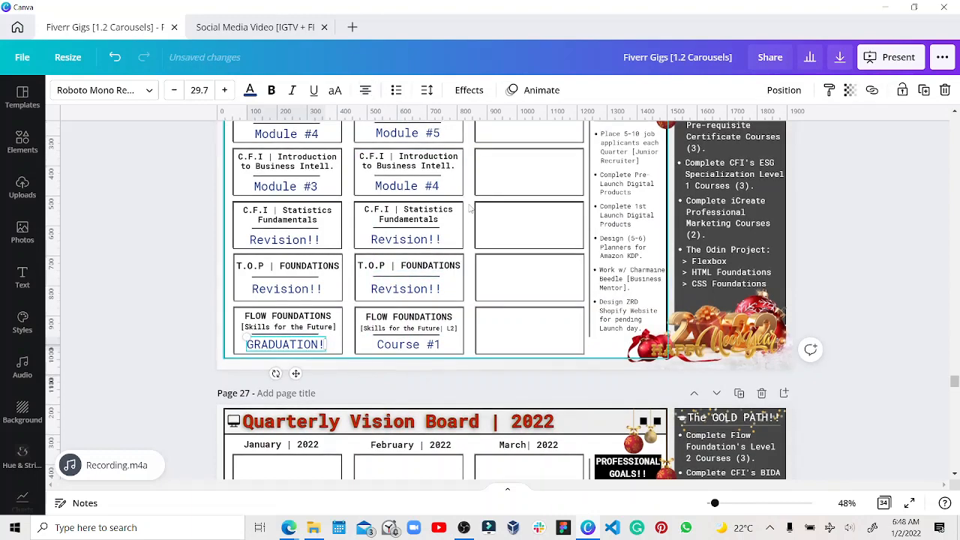
Copy the contents of all five February boxes into the matching empty boxes of the March column
scroll(473, 291, up, 3)
scroll(474, 291, down, 1)
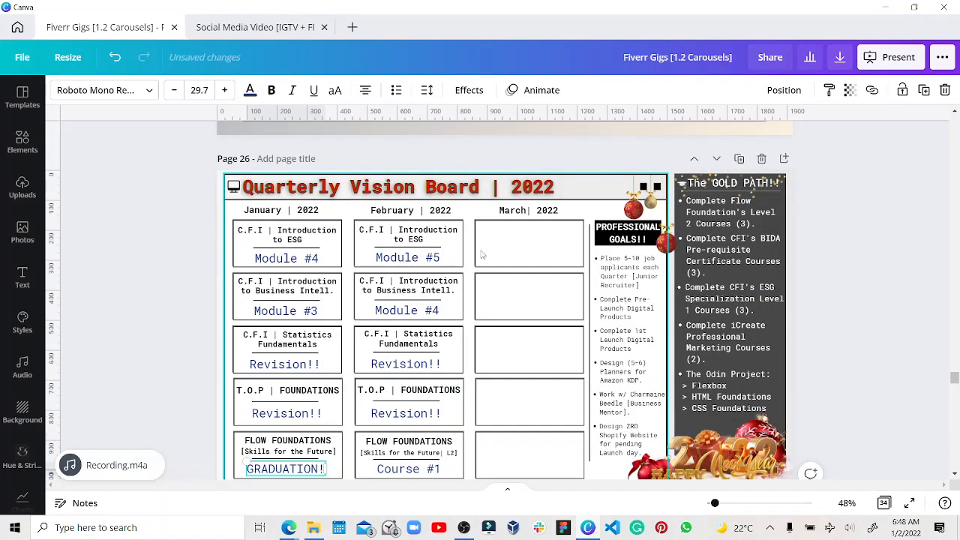
drag(459, 328, 398, 453)
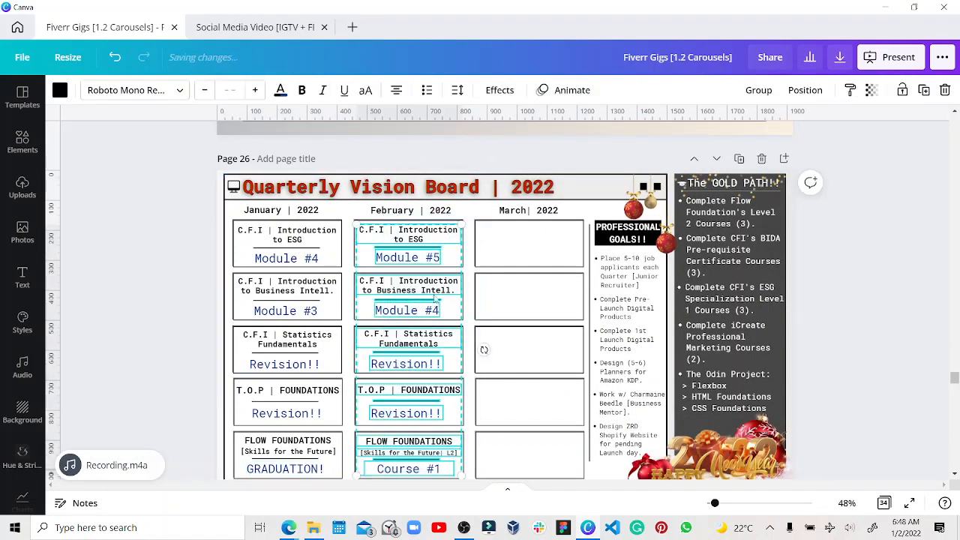
drag(434, 296, 554, 293)
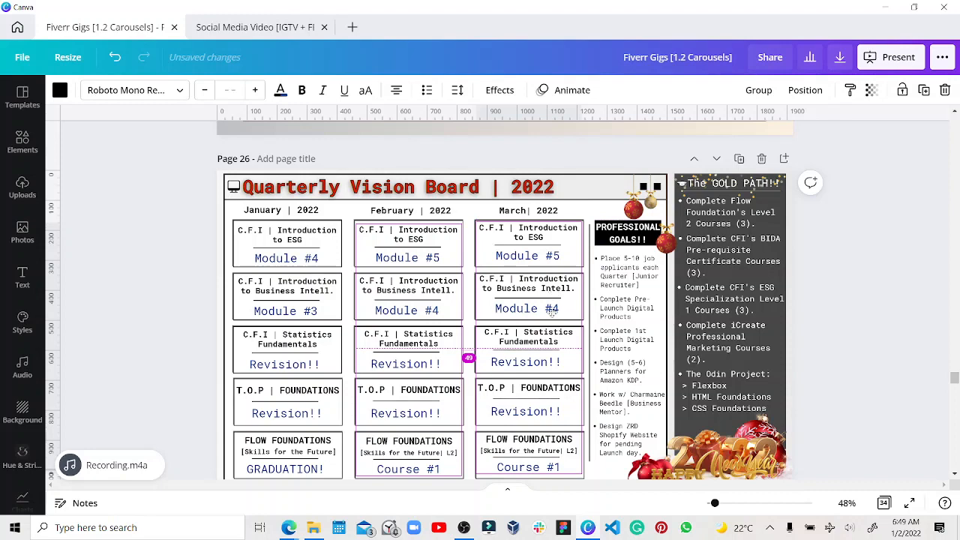
click(592, 193)
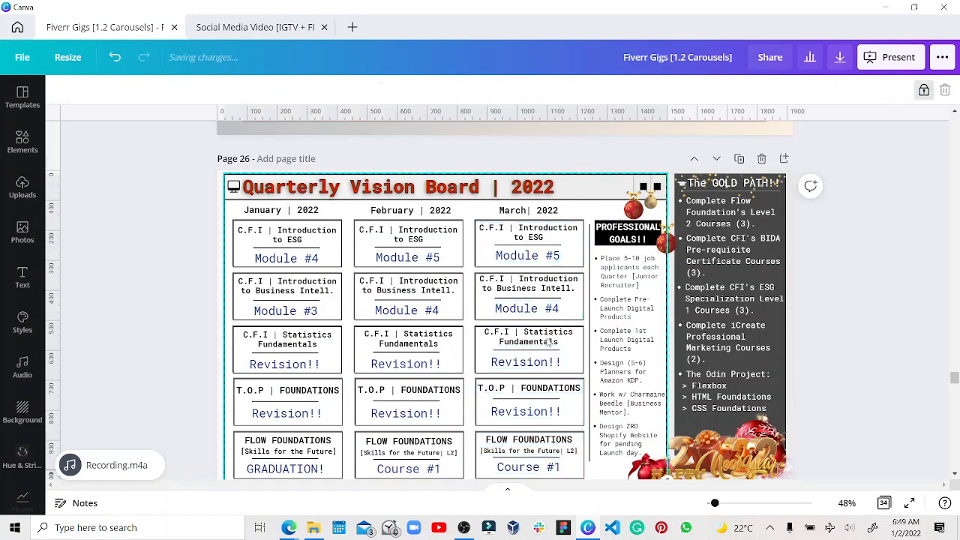
Replace the "Revision!!" text in March's C.F.I Statistics Fundamentals box with "SIT EXAM"
click(534, 362)
double_click(537, 364)
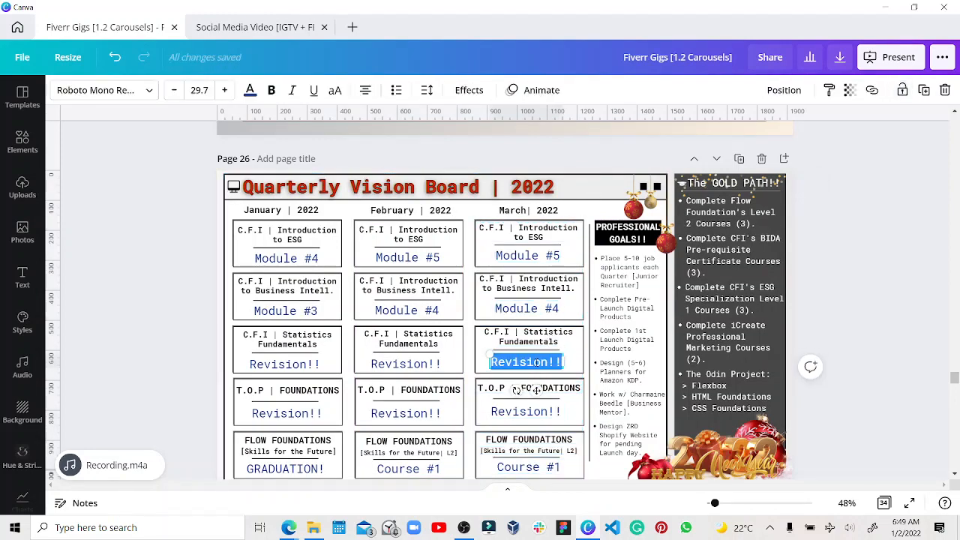
key(BackSpace)
text(SIT)
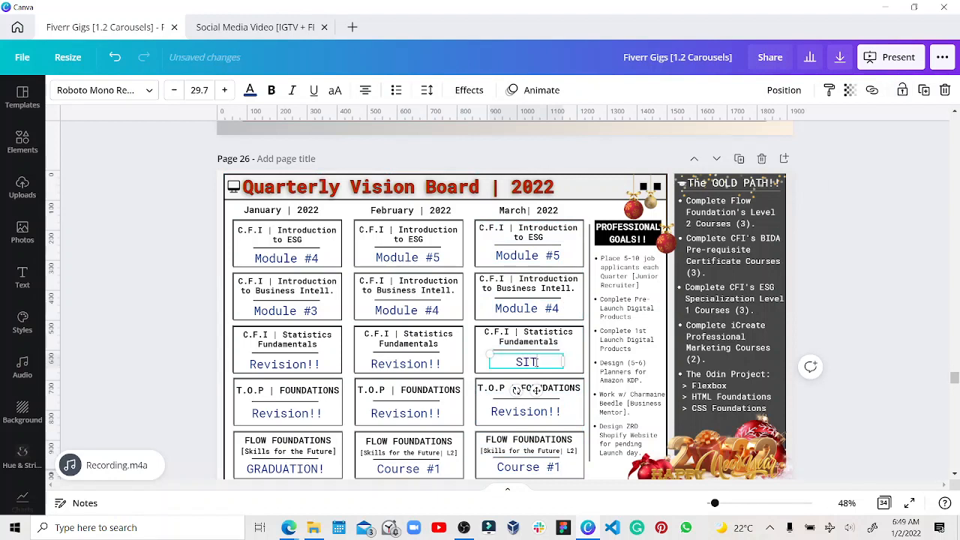
text( EXAM)
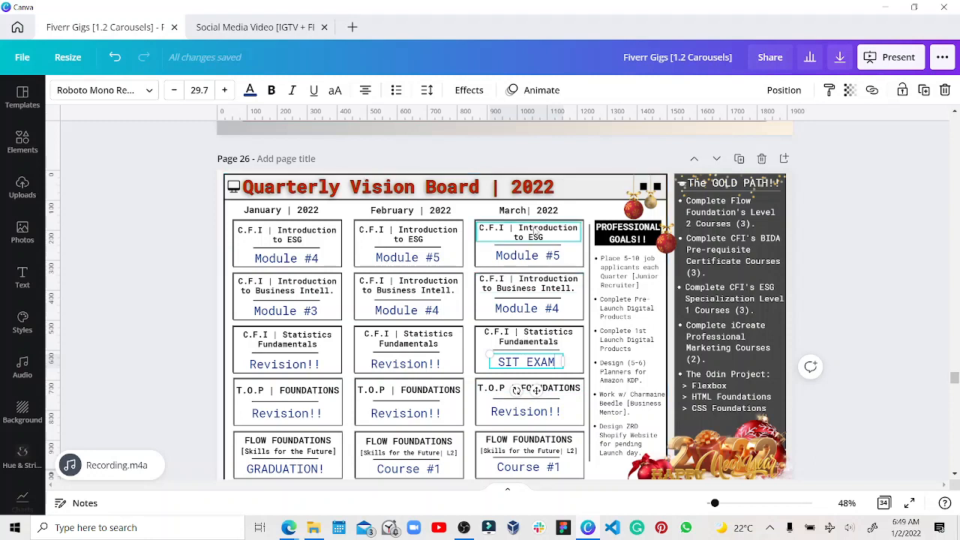
Replace the "Module #5" text in March's Introduction to ESG box with "Revision & EXAM" and widen it to fit one line
click(541, 257)
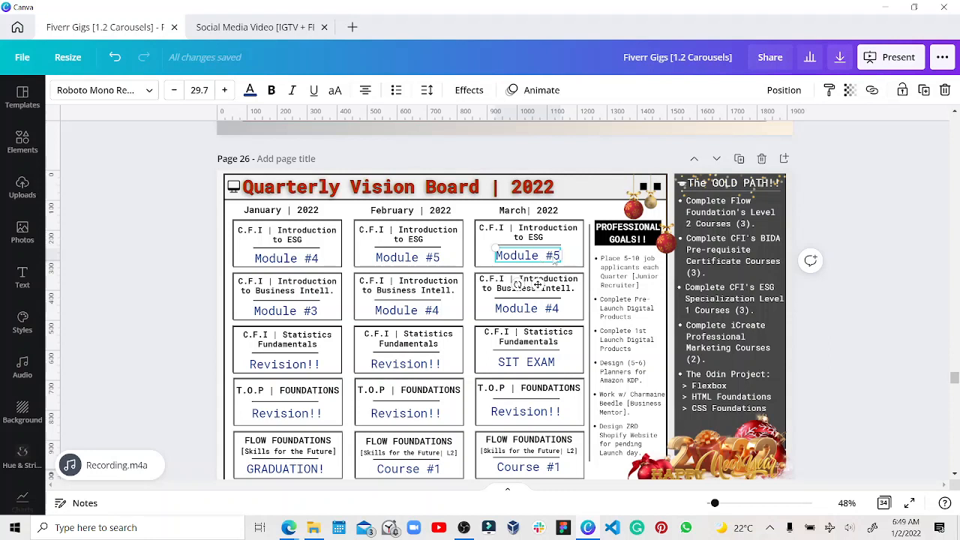
click(551, 255)
double_click(545, 258)
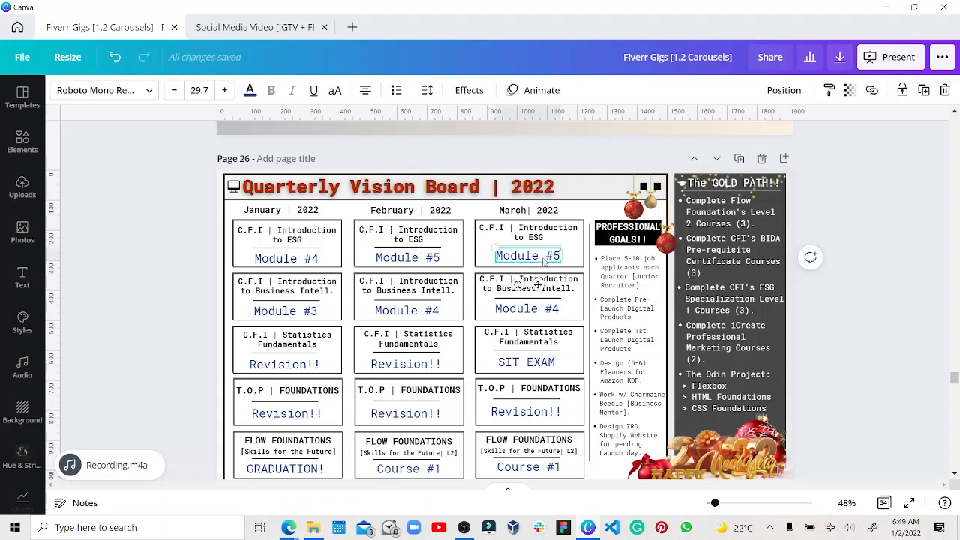
text(P)
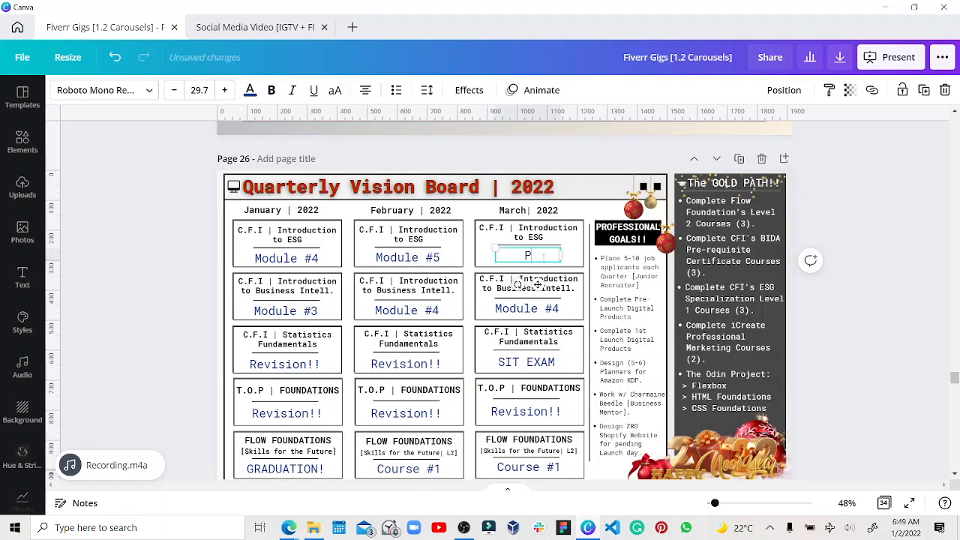
text(rvision)
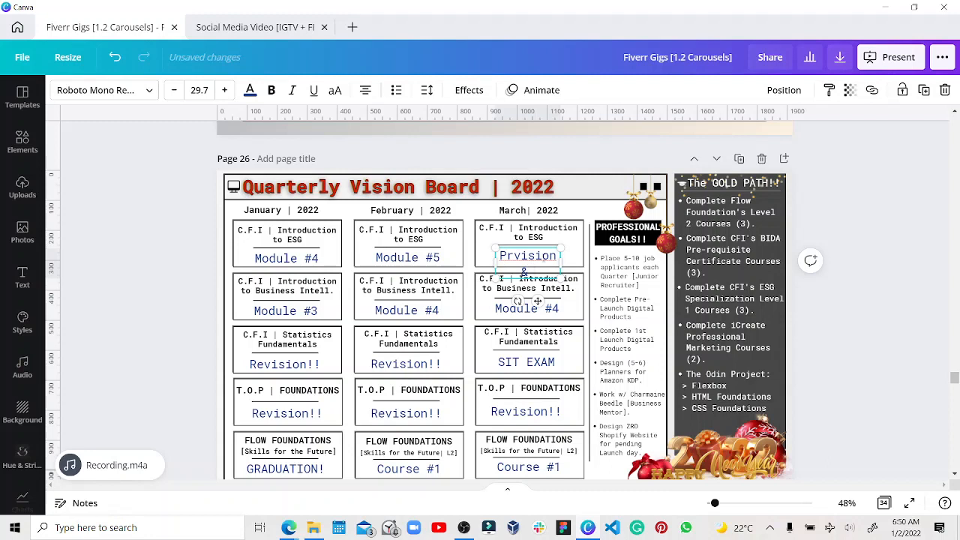
key(BackSpace)
key(BackSpace)
text(Re)
text(EXAM)
drag(563, 264, 605, 258)
click(596, 170)
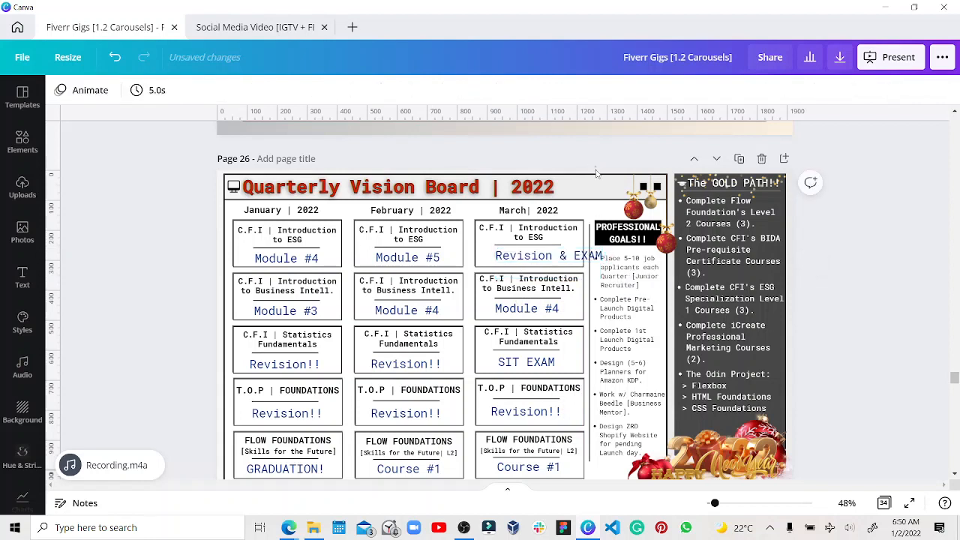
Centre the "Revision & EXAM" text within the borders of March's Introduction to ESG box
click(550, 258)
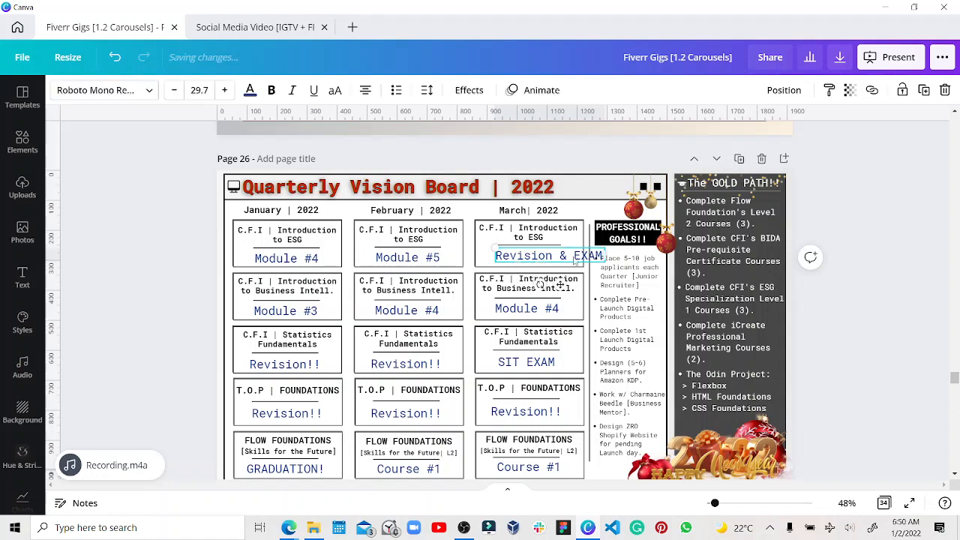
drag(561, 258, 551, 259)
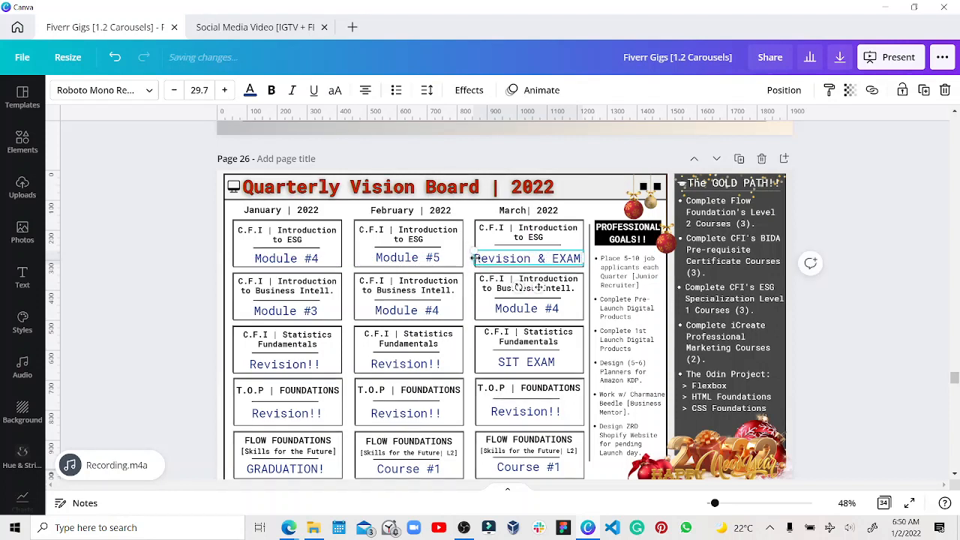
drag(471, 258, 471, 258)
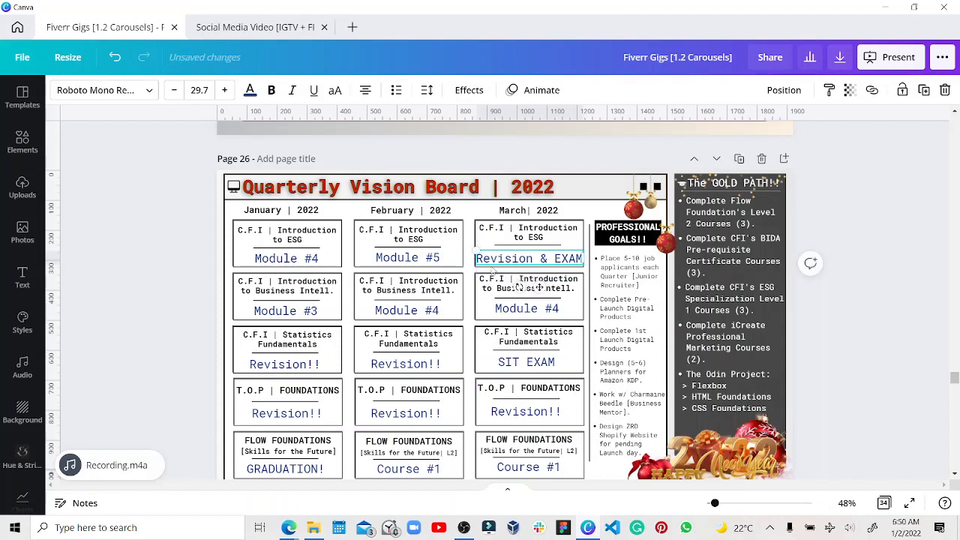
click(585, 157)
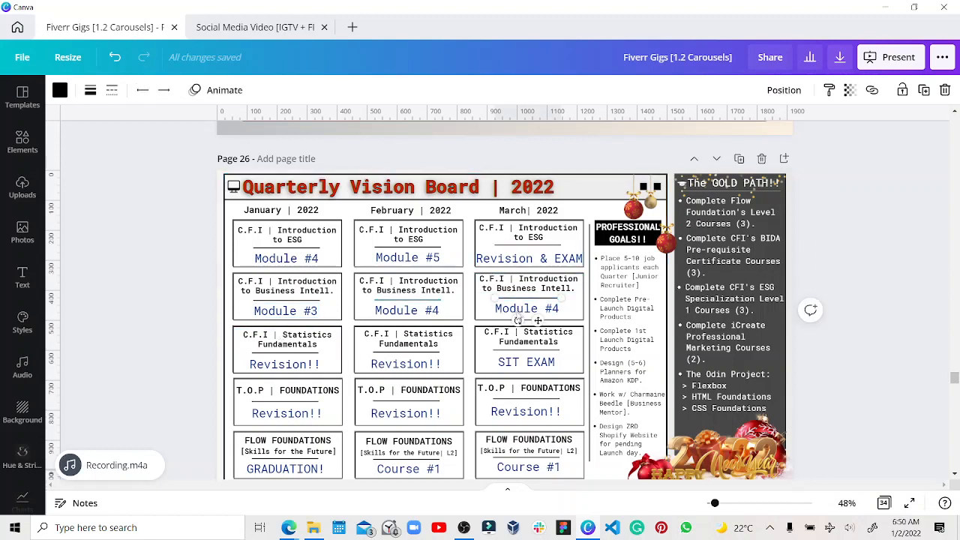
Change the module number in March's Introduction to Business Intell. box to "Module #5"
click(534, 315)
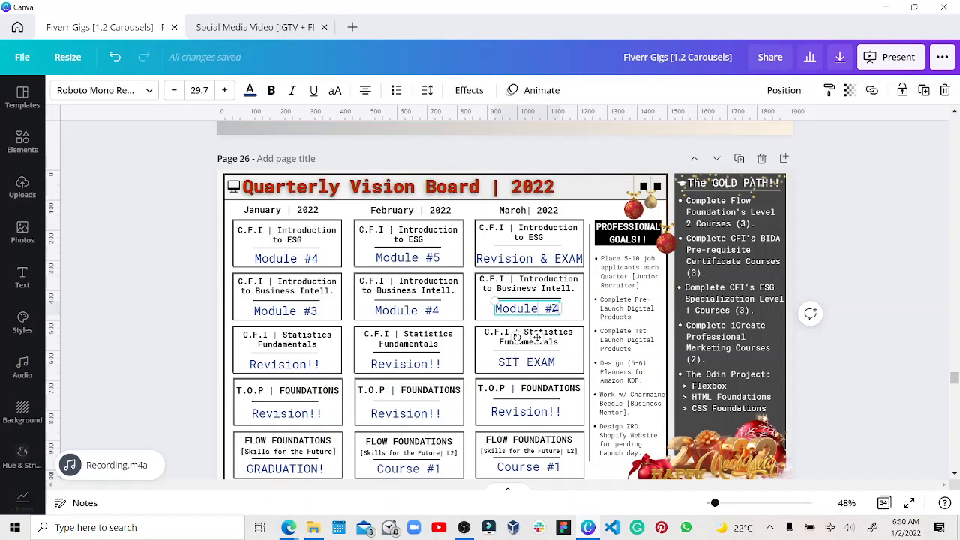
mouse_move(555, 308)
mouse_down()
mouse_move(525, 308)
mouse_move(558, 307)
mouse_up()
text(5)
key(Escape)
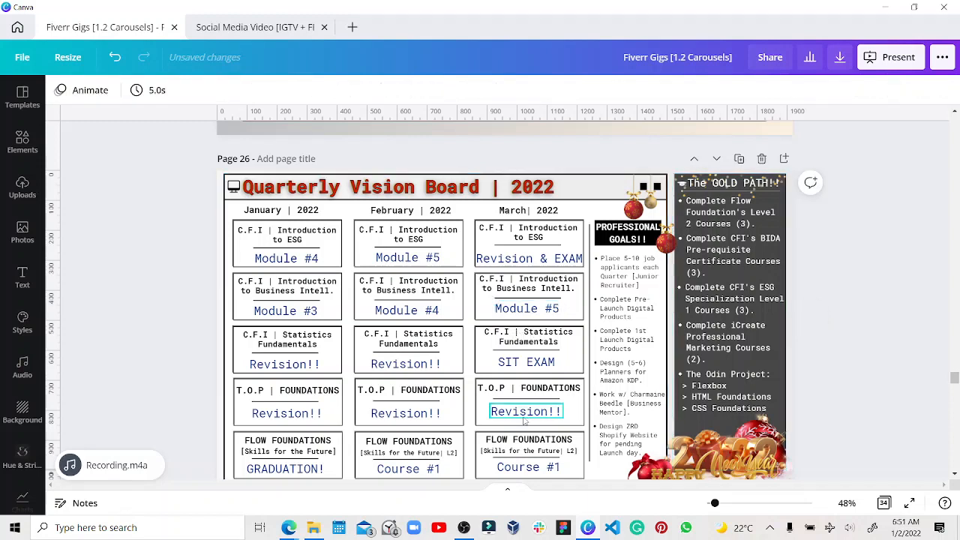
Replace the "Revision!!" text in February's T.O.P | FOUNDATIONS box with "Start Flexbox"
click(525, 420)
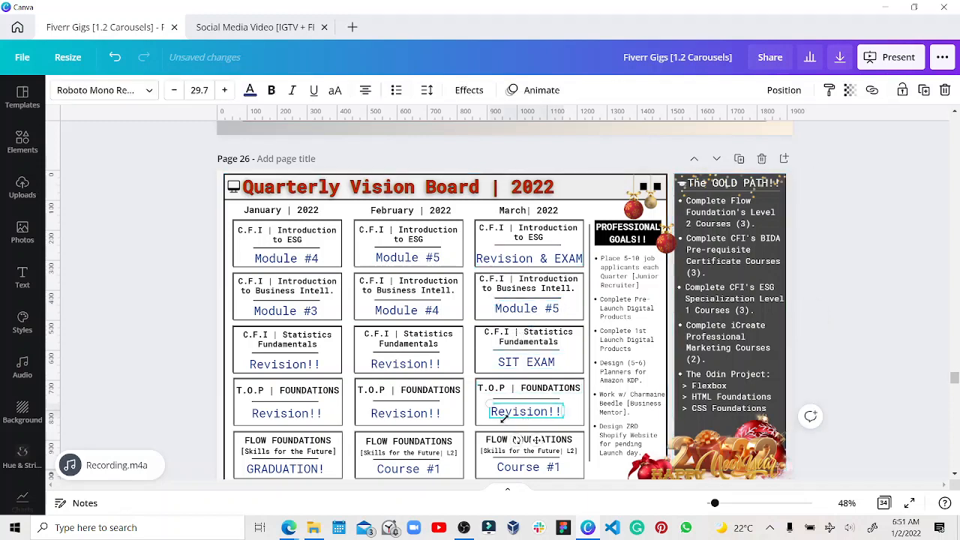
click(401, 417)
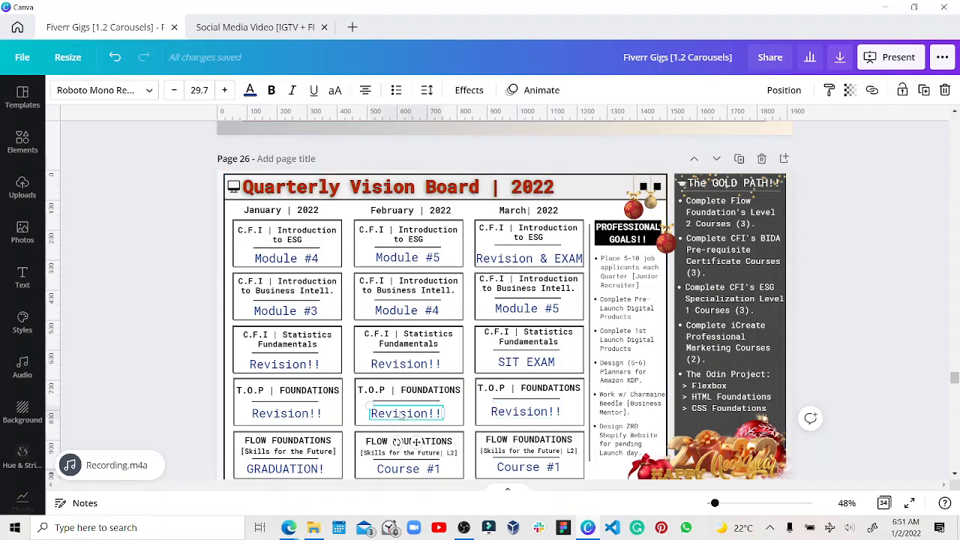
double_click(401, 411)
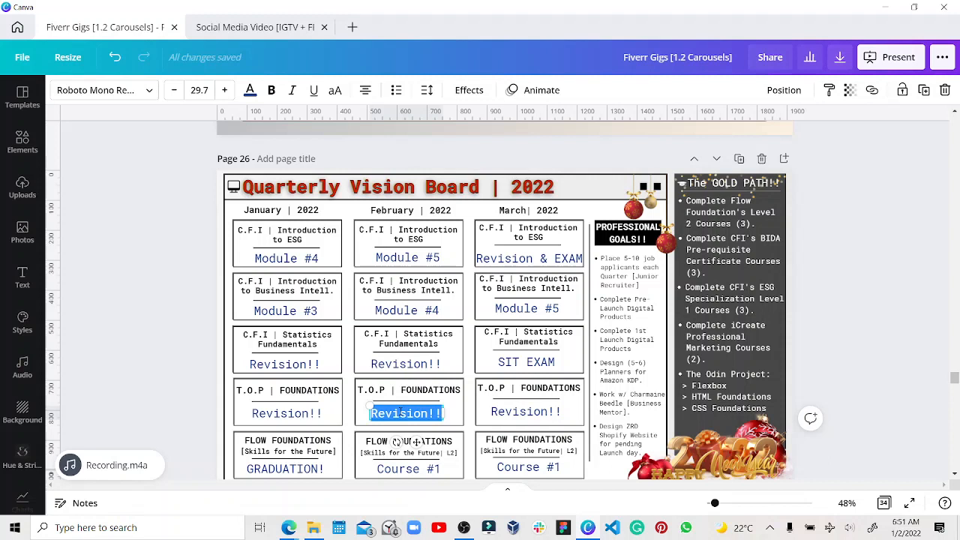
text(Stat)
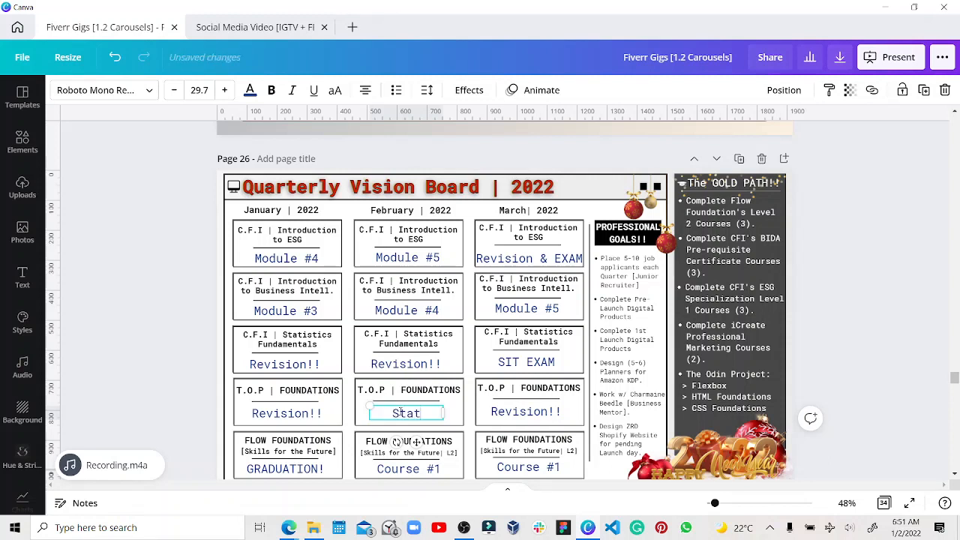
key(BackSpace)
text(rt Flexbox)
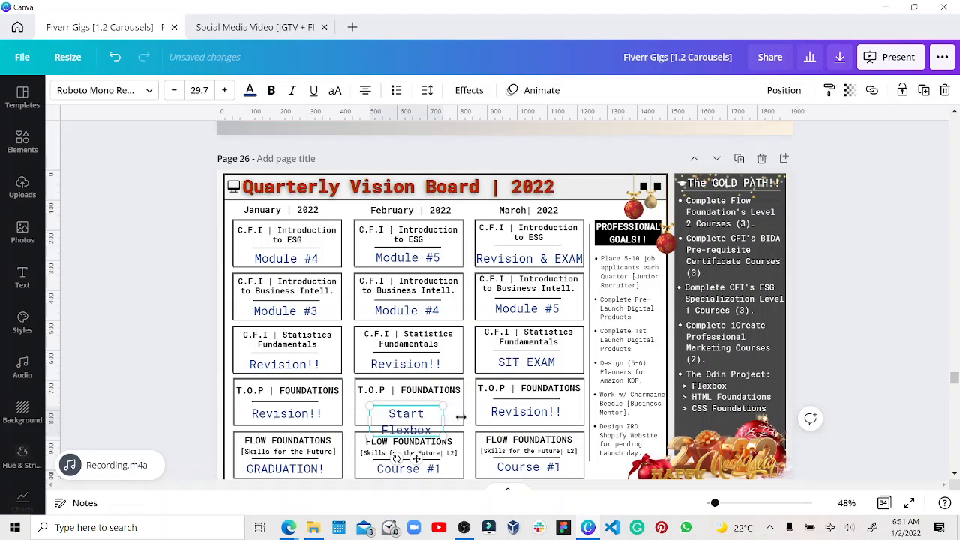
Widen the "Start Flexbox" text to one line and centre it in February's T.O.P | FOUNDATIONS box
drag(465, 416, 467, 416)
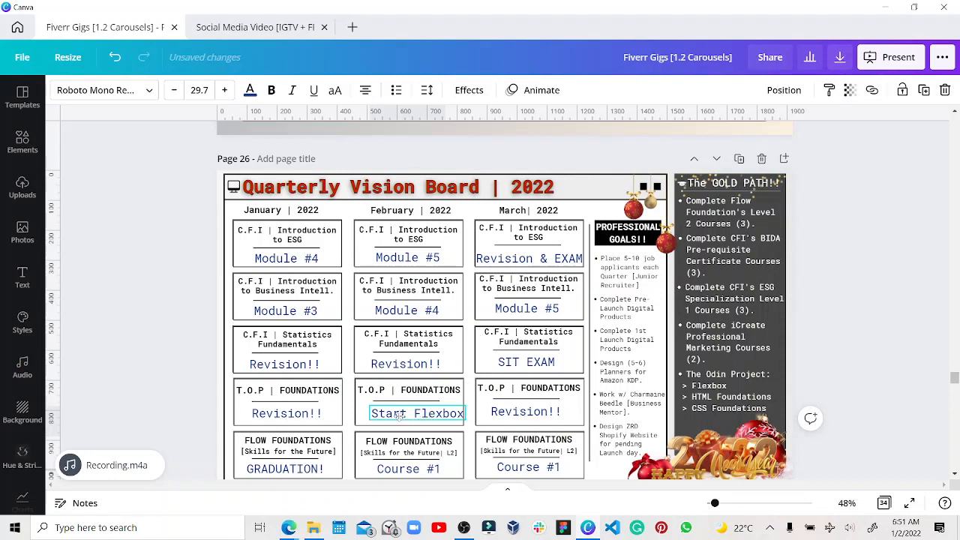
mouse_move(399, 415)
mouse_down()
mouse_move(375, 422)
mouse_move(418, 413)
mouse_up()
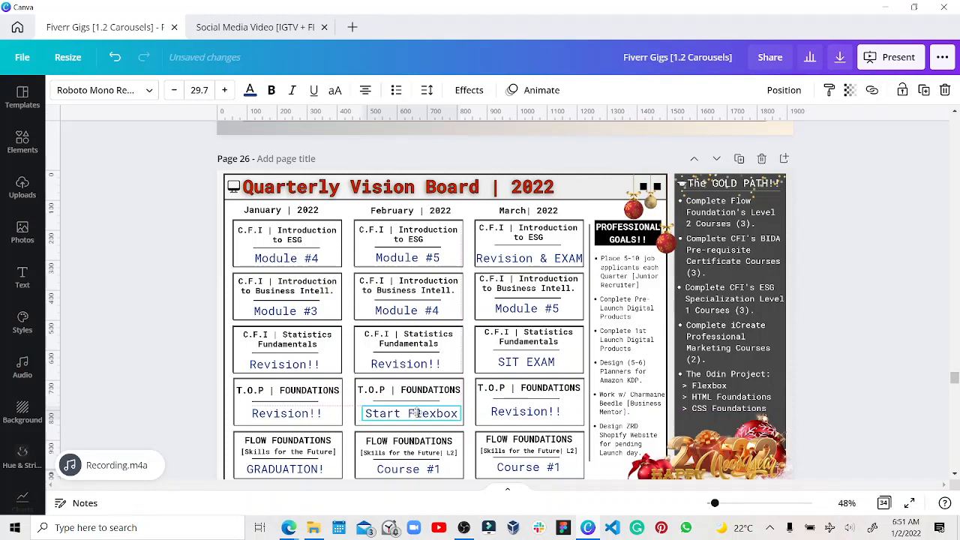
drag(416, 412, 417, 412)
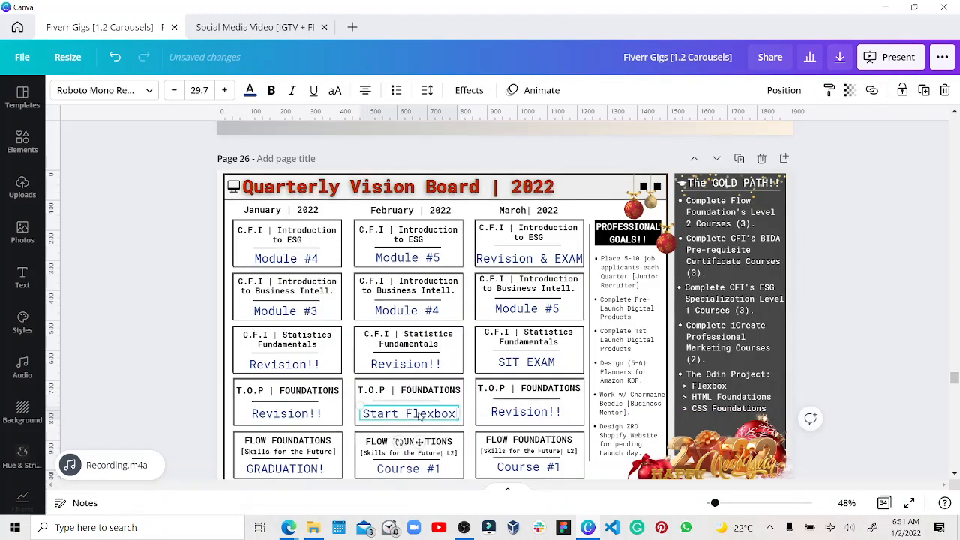
click(574, 390)
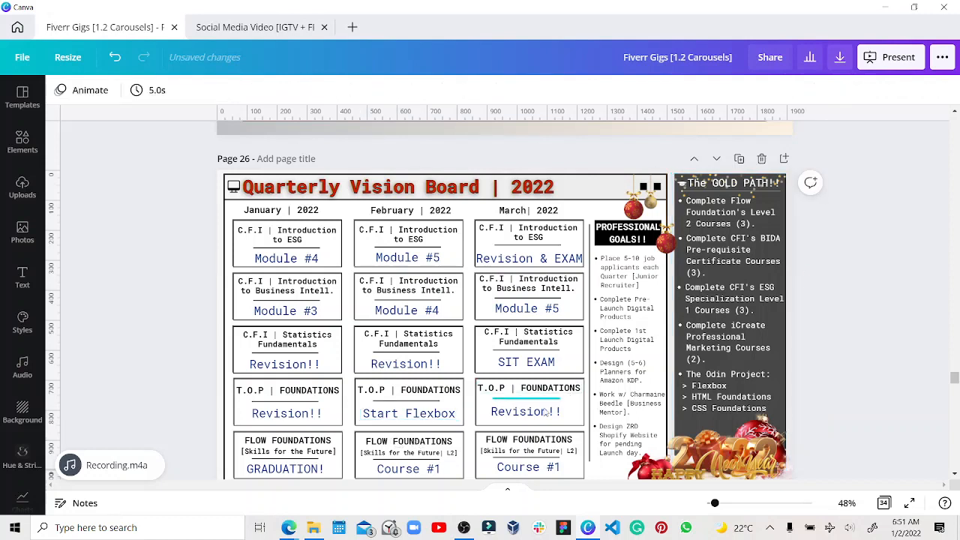
Replace the "Revision!!" text in March's T.O.P | FOUNDATIONS box with "HTML Found'ns", fitted on one line and centred in the box
click(544, 415)
click(544, 414)
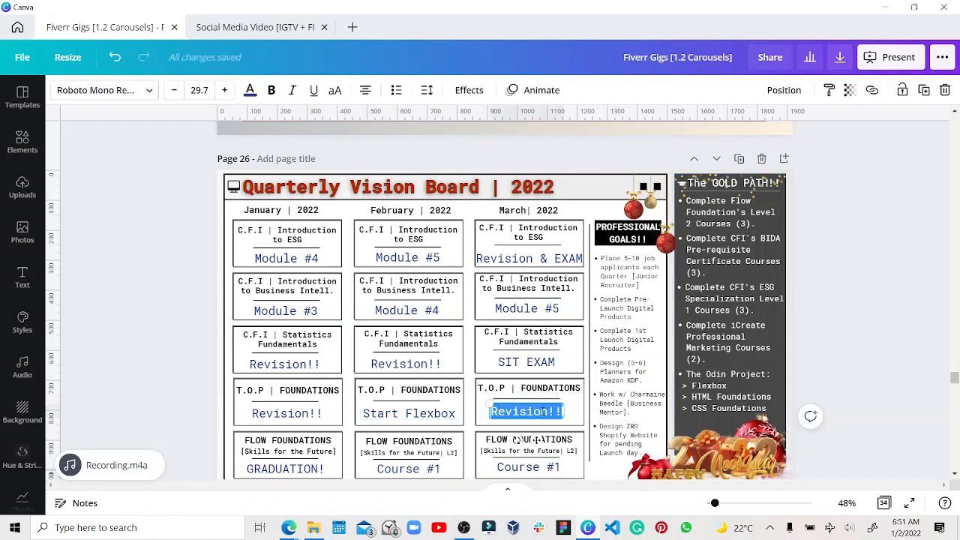
text(HT)
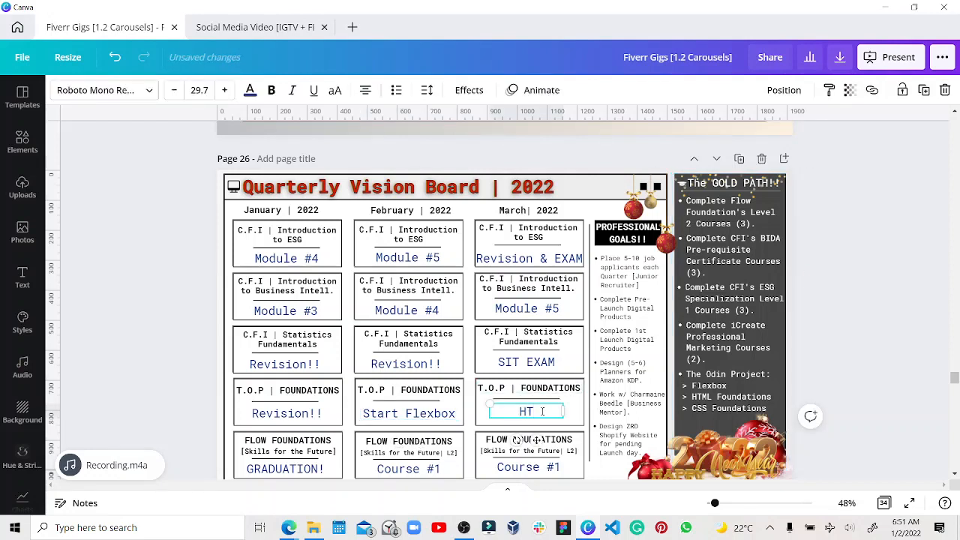
text(ML Foundat)
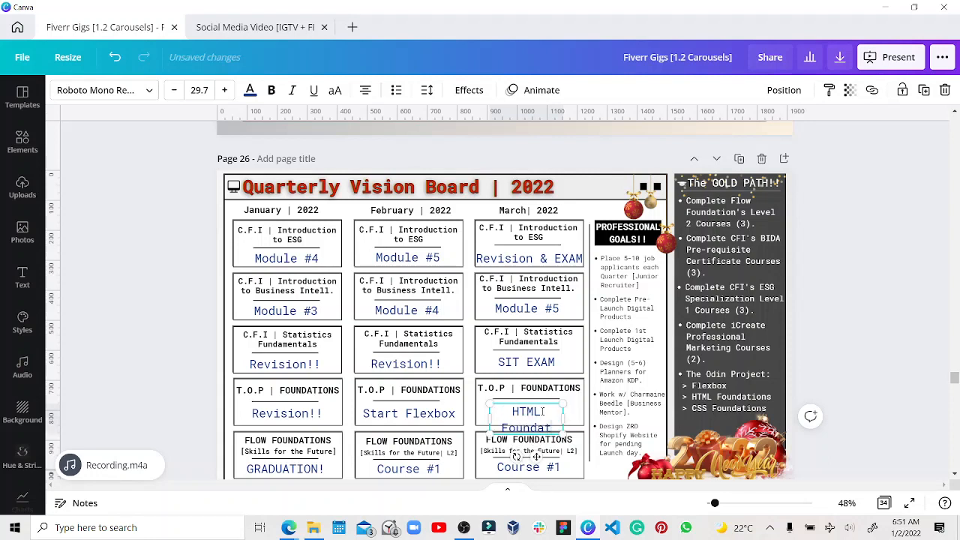
text(ions)
key(BackSpace)
key(BackSpace)
drag(574, 415, 534, 413)
click(641, 380)
click(542, 417)
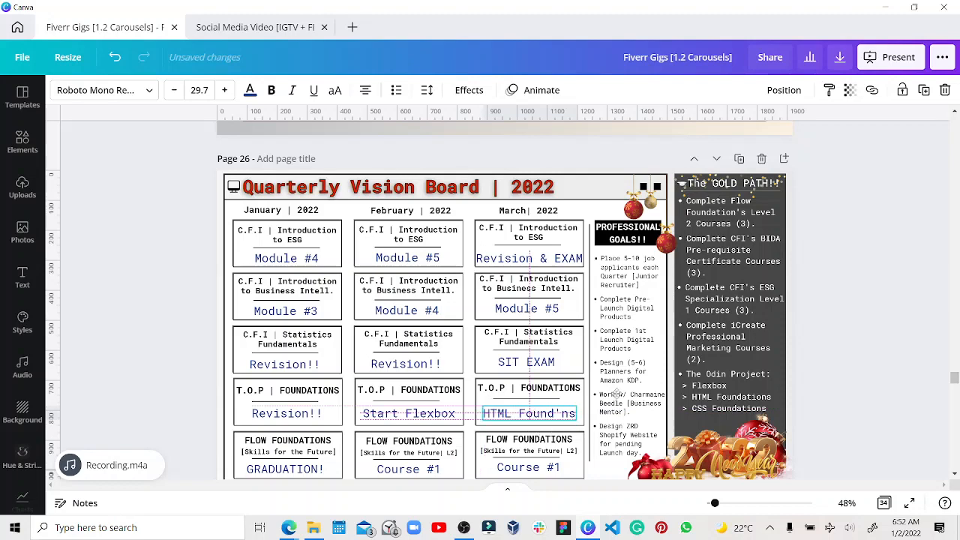
Group all the texts and divider lines in the January, February and March boxes and lock the group
click(295, 199)
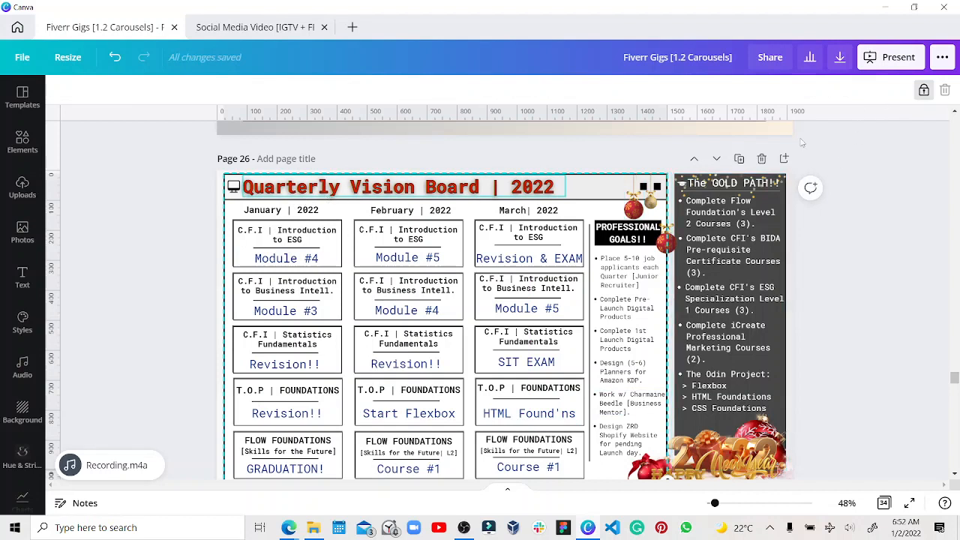
drag(313, 314, 588, 471)
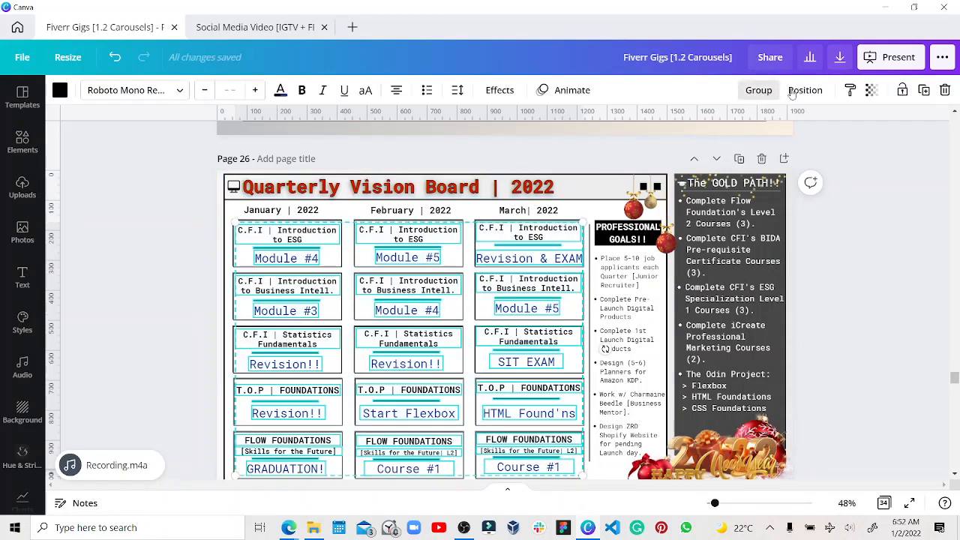
key(ctrl+g)
click(902, 90)
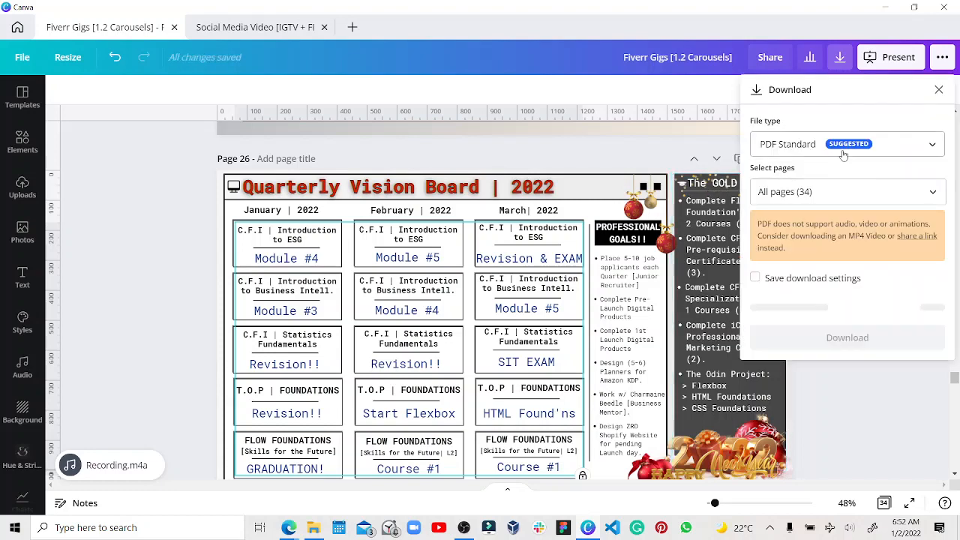
Set the download's file type to PNG and limit the pages to page 26 only
click(772, 145)
click(776, 89)
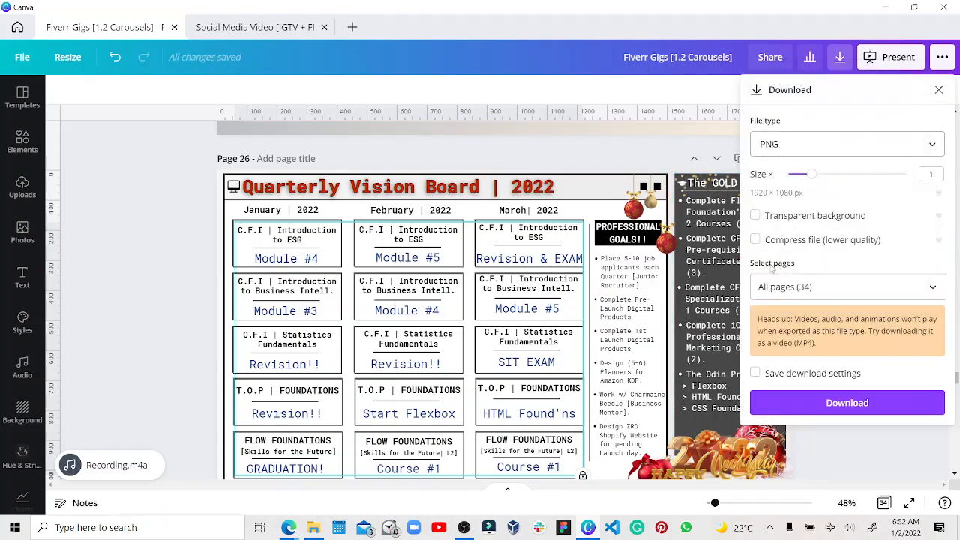
click(818, 286)
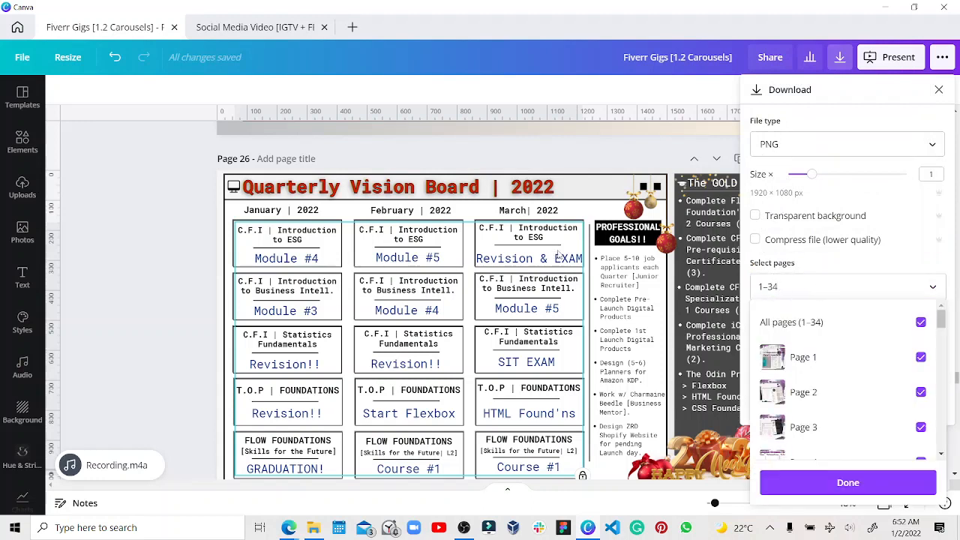
click(832, 324)
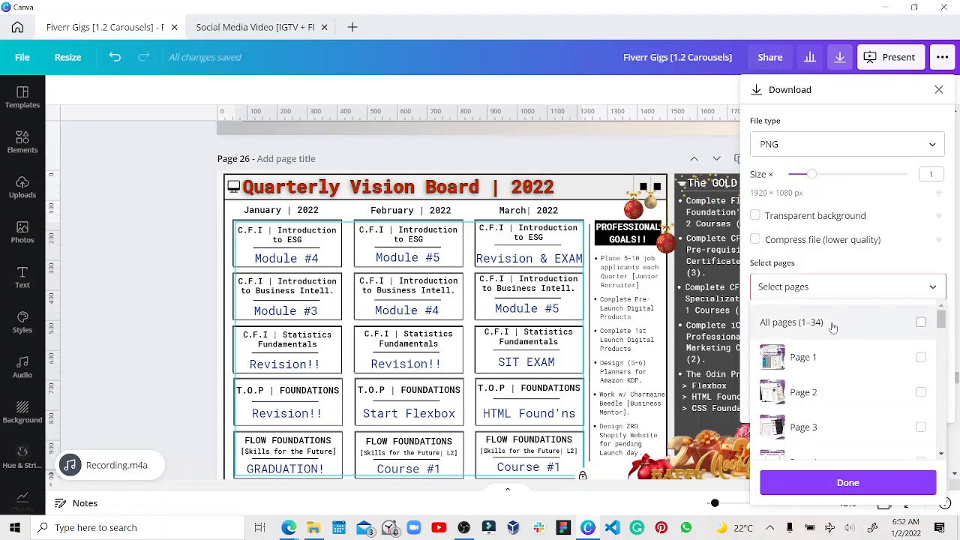
scroll(832, 330, down, 1)
scroll(832, 330, down, 5)
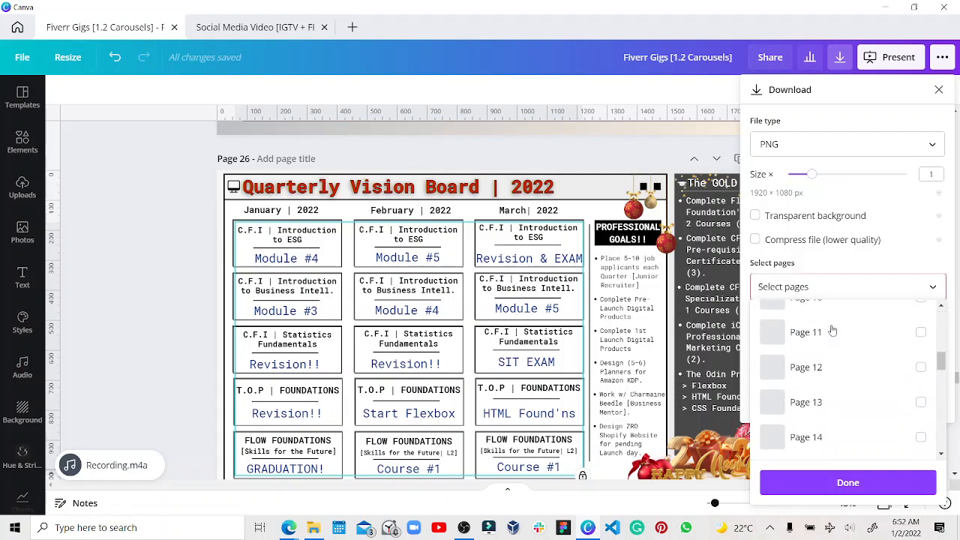
scroll(833, 330, down, 2)
scroll(832, 330, down, 8)
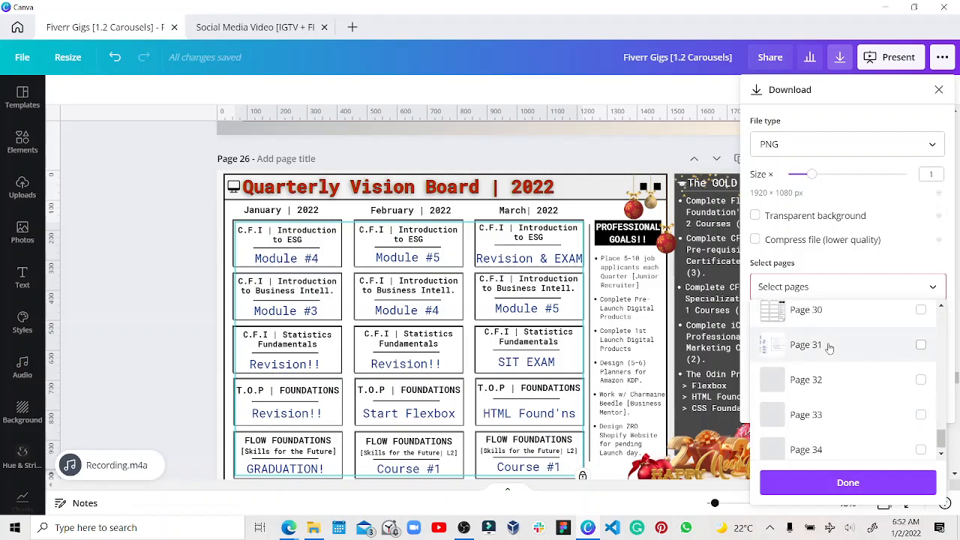
scroll(828, 347, up, 3)
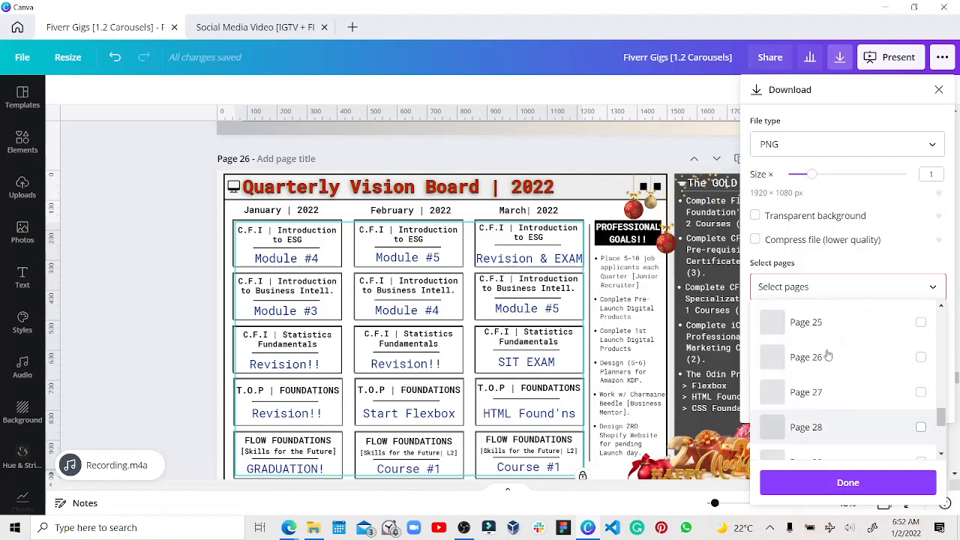
click(779, 364)
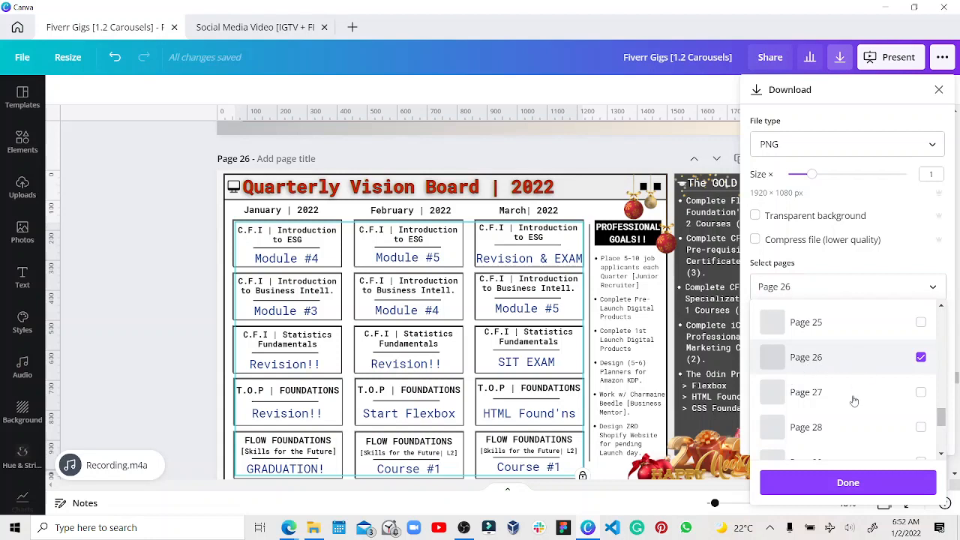
click(807, 478)
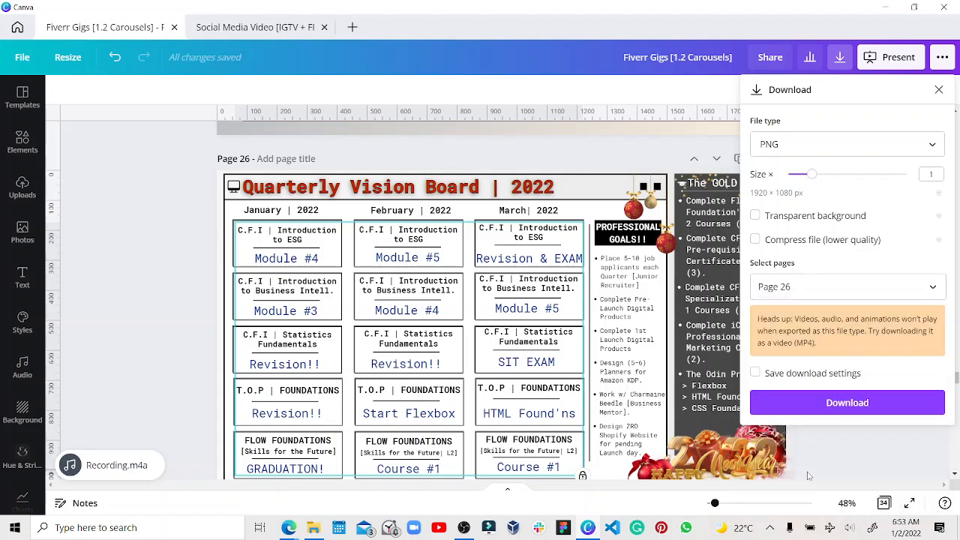
Download page 26 and save the PNG as "Quarter 1 Vision Board" in the Quarterly Vision Board 2022 folder
click(846, 404)
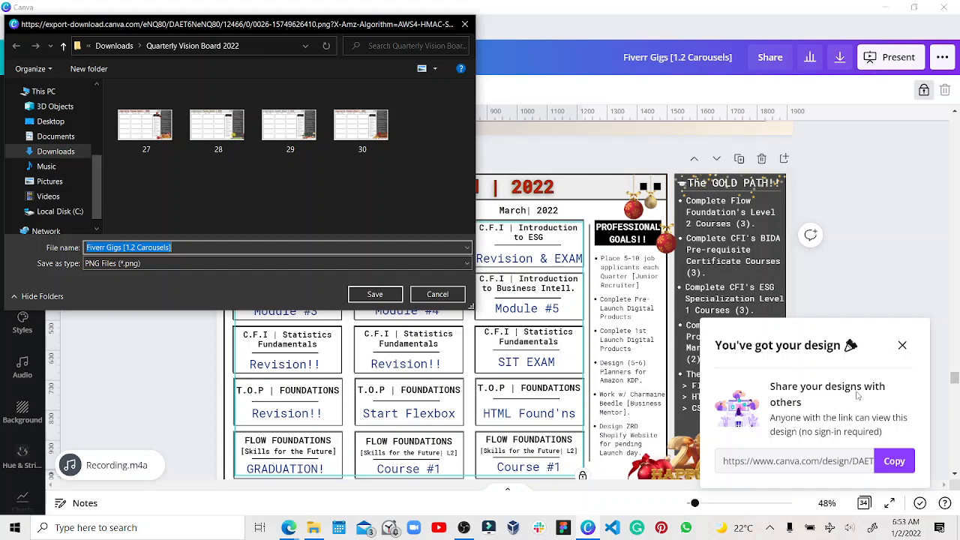
text(Quart)
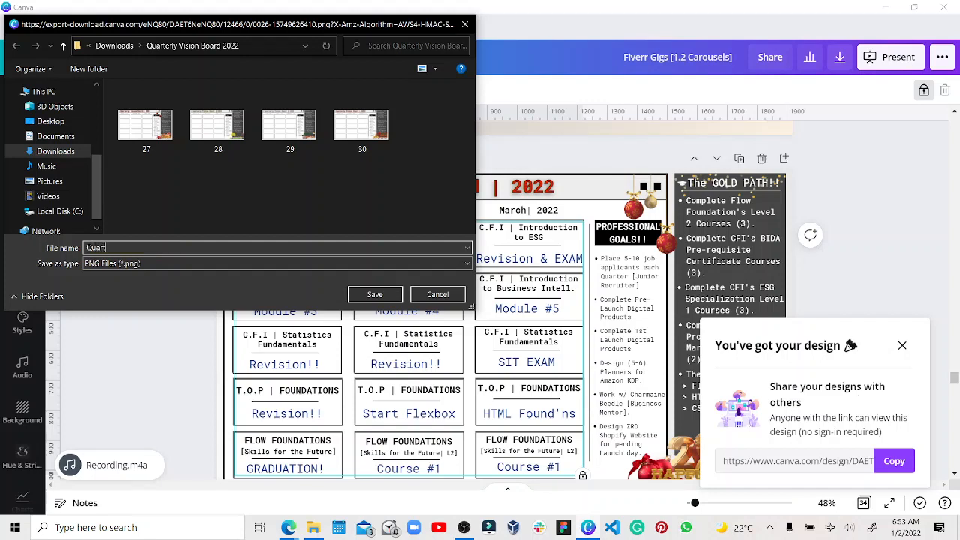
text(er 1 Vision Bp)
key(BackSpace)
text(oard)
key(Return)
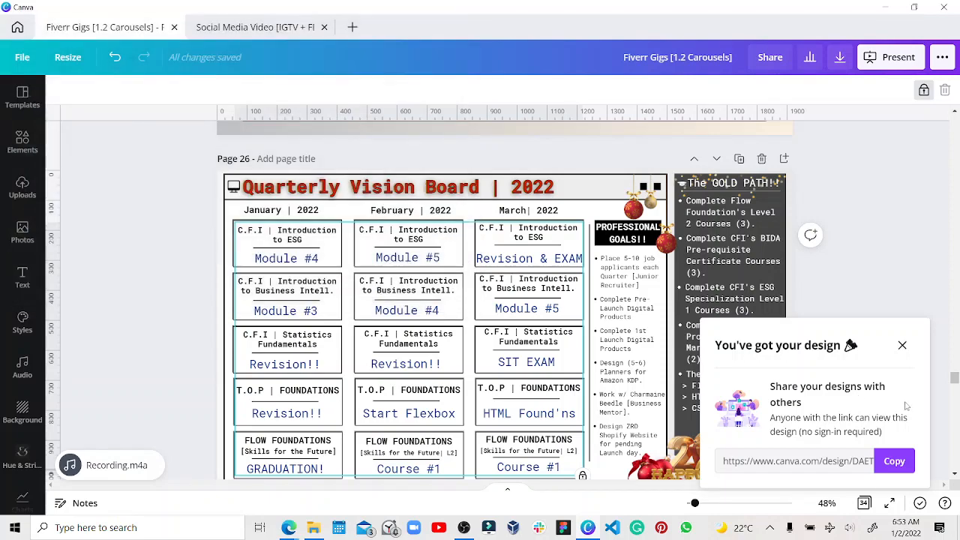
Switch to File Explorer and set the Quarter 1 Vision Board image as the desktop background, leaving the desktop in view
click(886, 8)
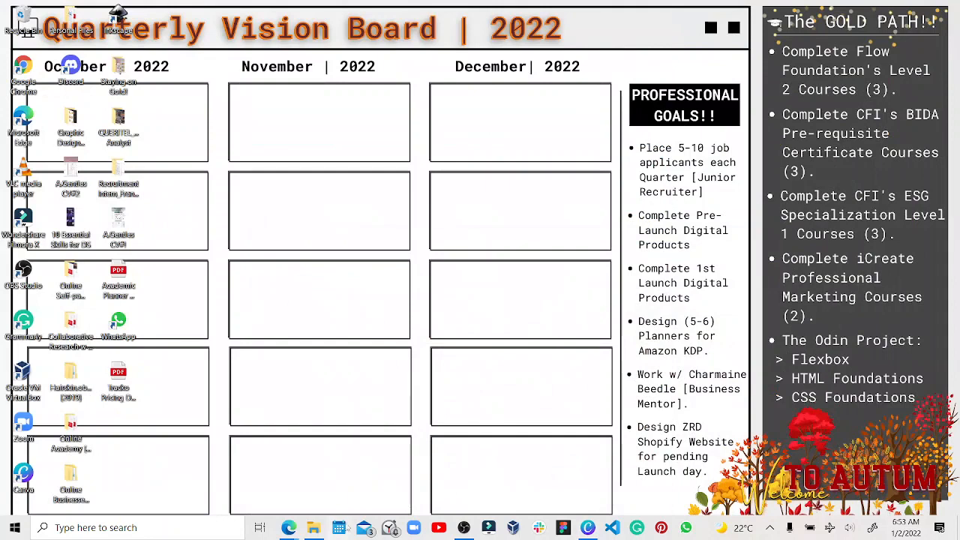
click(314, 528)
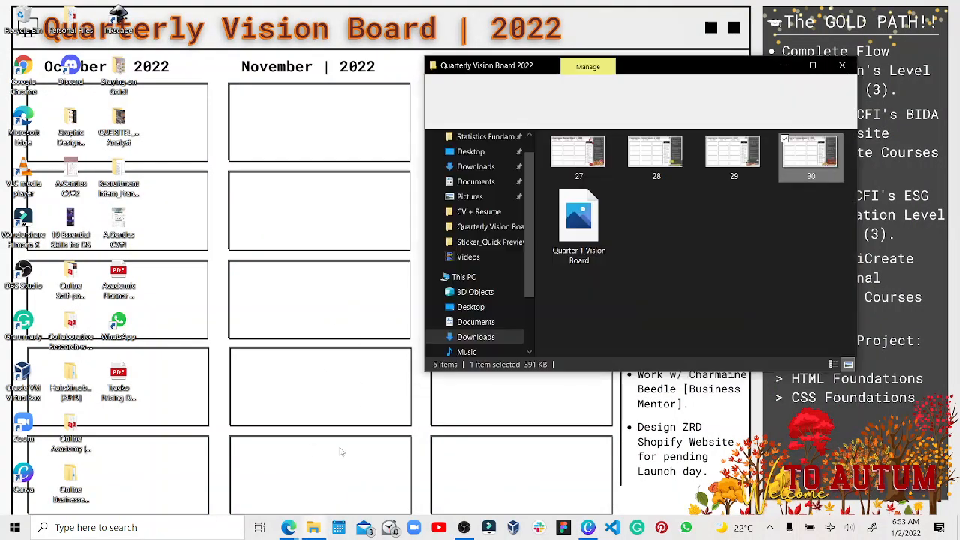
double_click(569, 244)
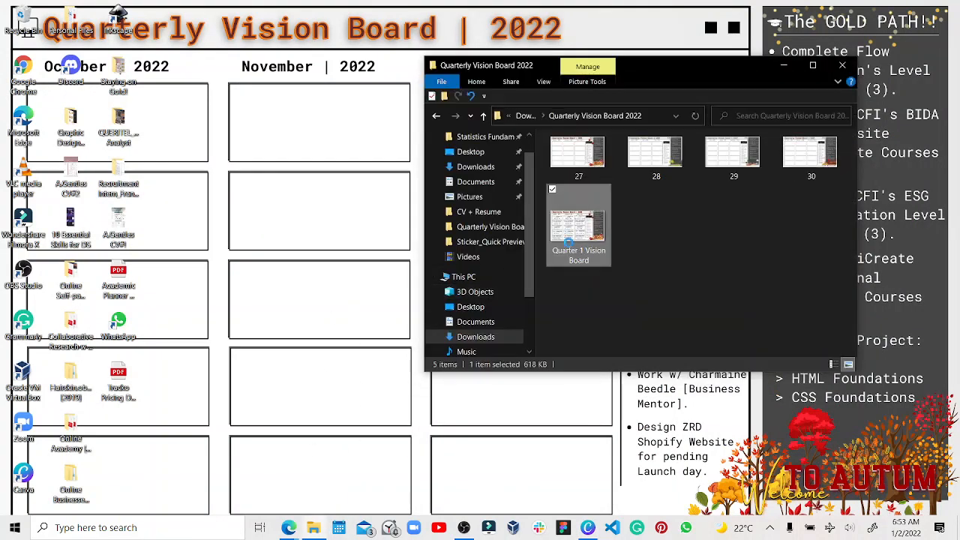
right_click(569, 243)
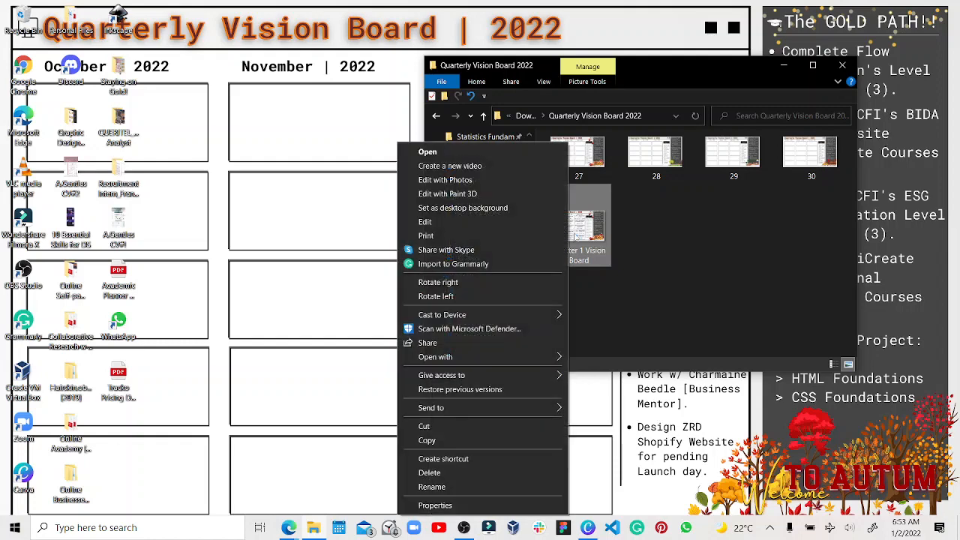
click(507, 204)
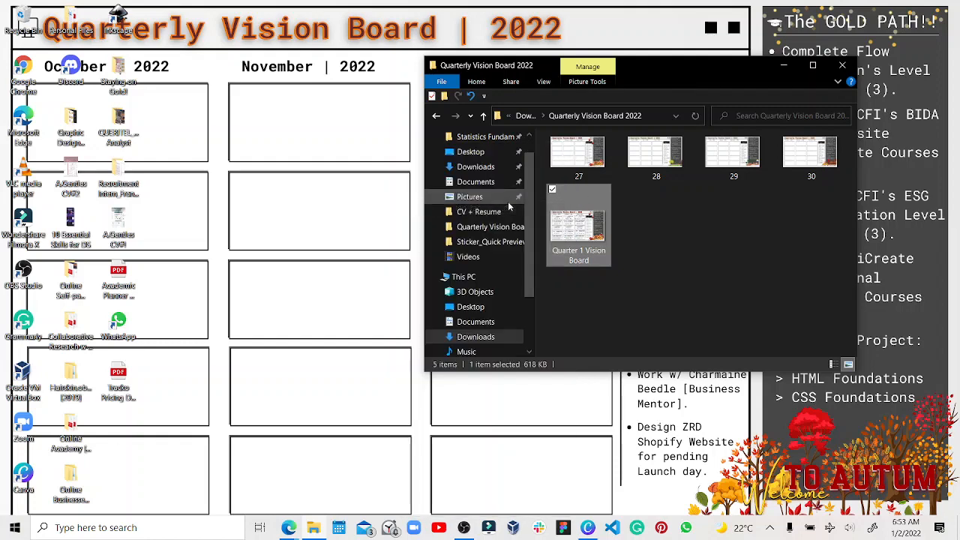
click(793, 72)
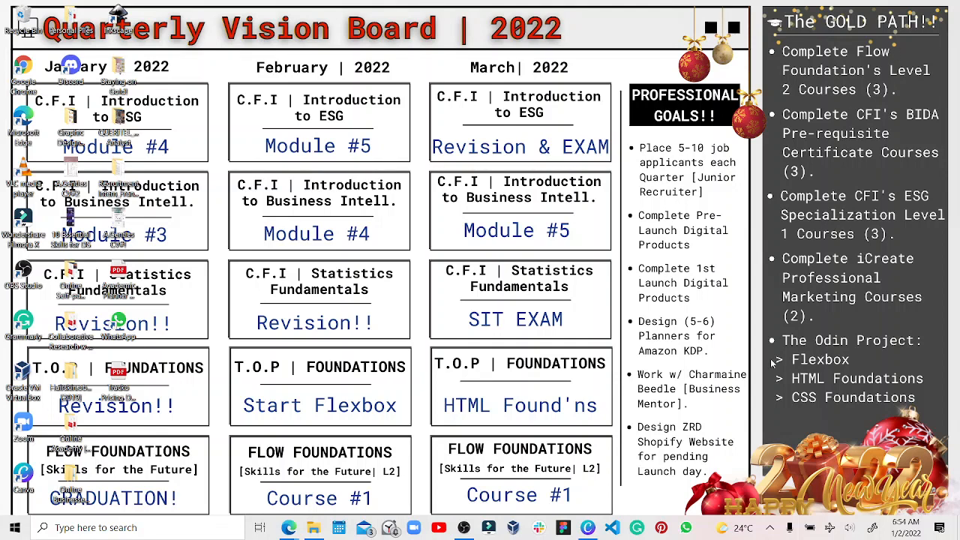
View the blank January–March template image 27 from the Quarterly Vision Board 2022 folder, and return to the desktop
click(316, 529)
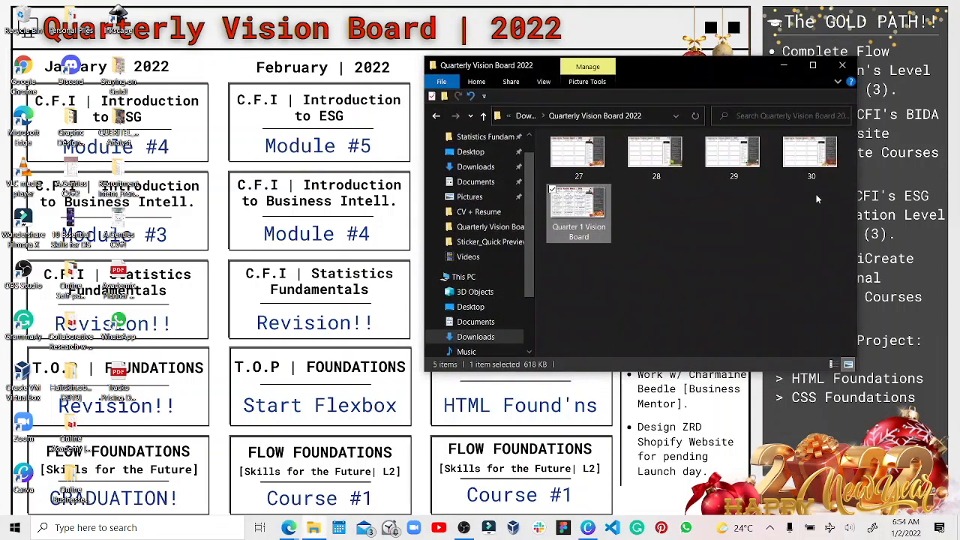
click(598, 172)
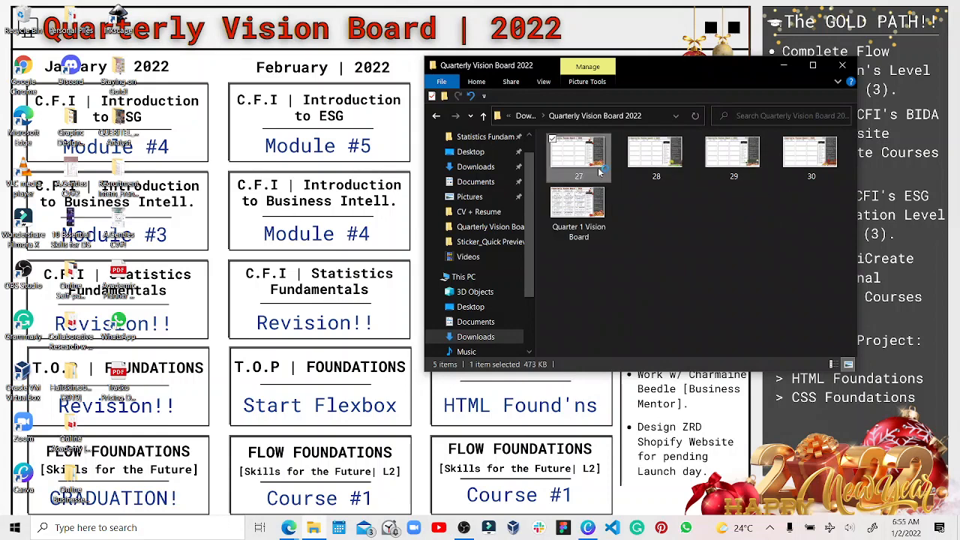
double_click(598, 172)
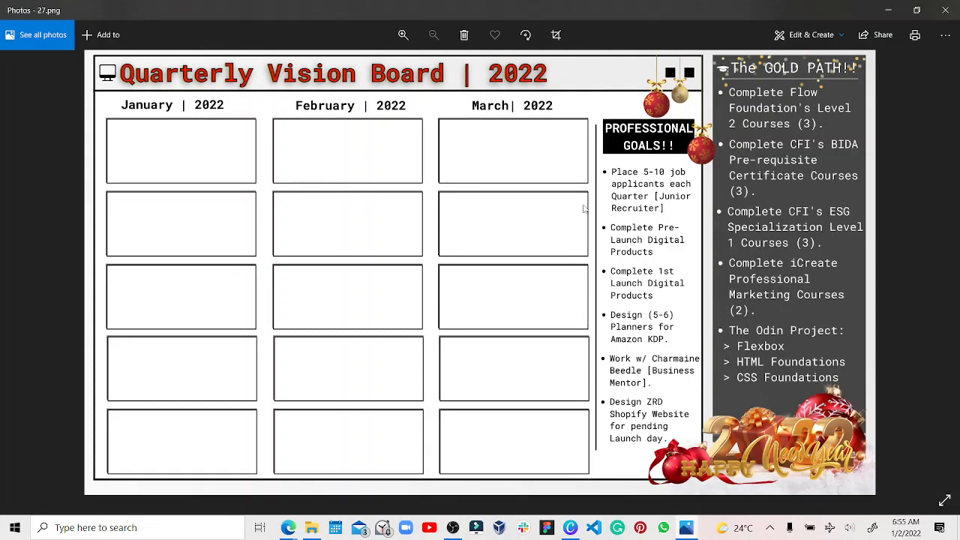
click(944, 10)
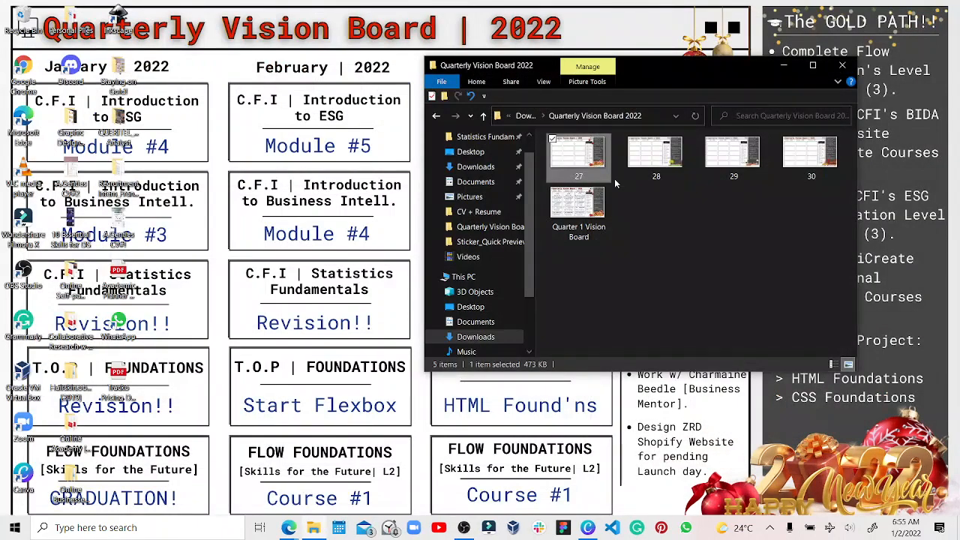
click(783, 65)
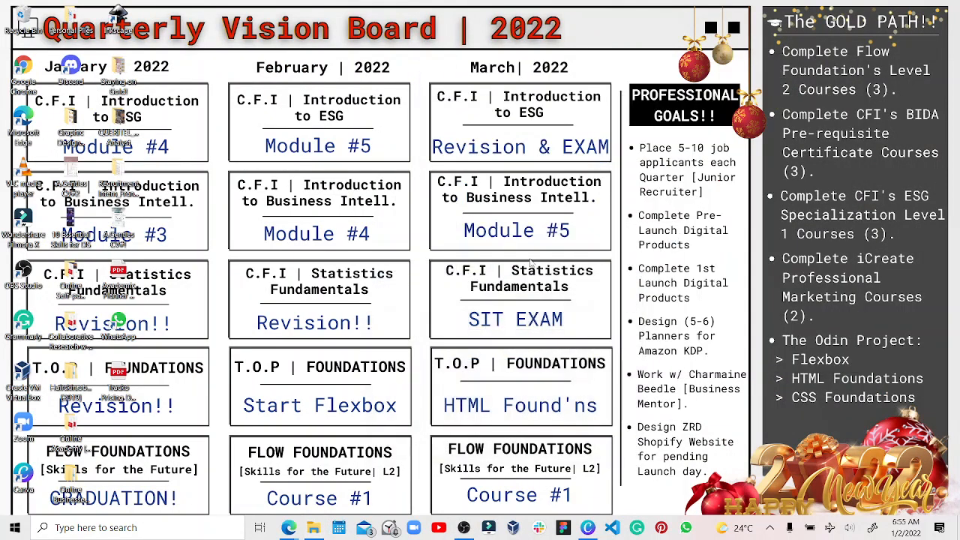